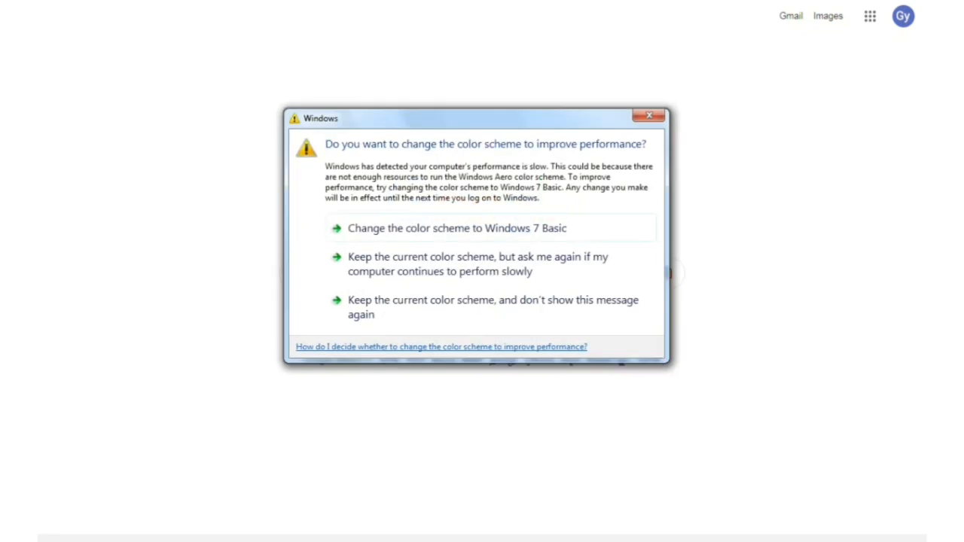
- Dismiss the Windows colour-scheme warning so the Google home page is fully visible
{"action": "left_click", "coordinate": [648, 115]}
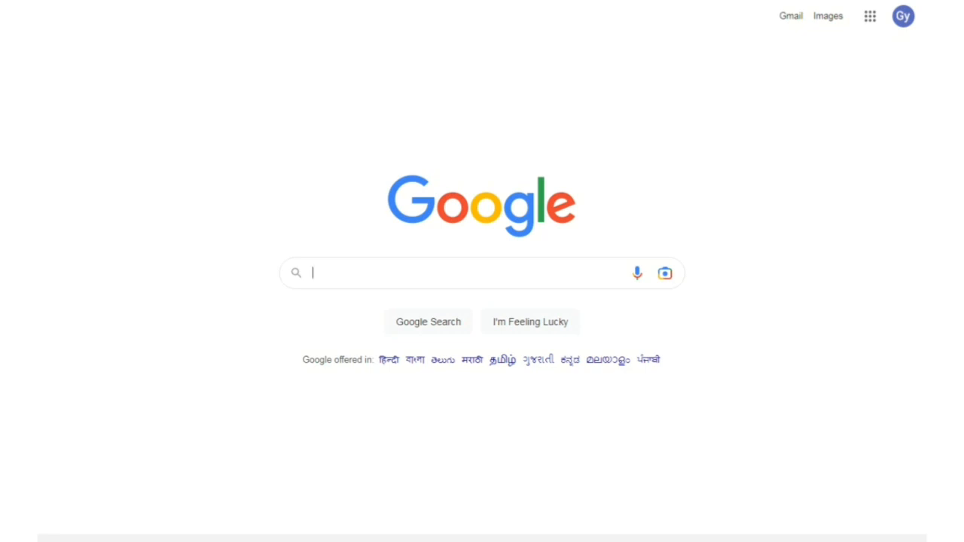
- Search Google for 'google site' using the autocomplete suggestion
{"action": "type", "text": "goo"}
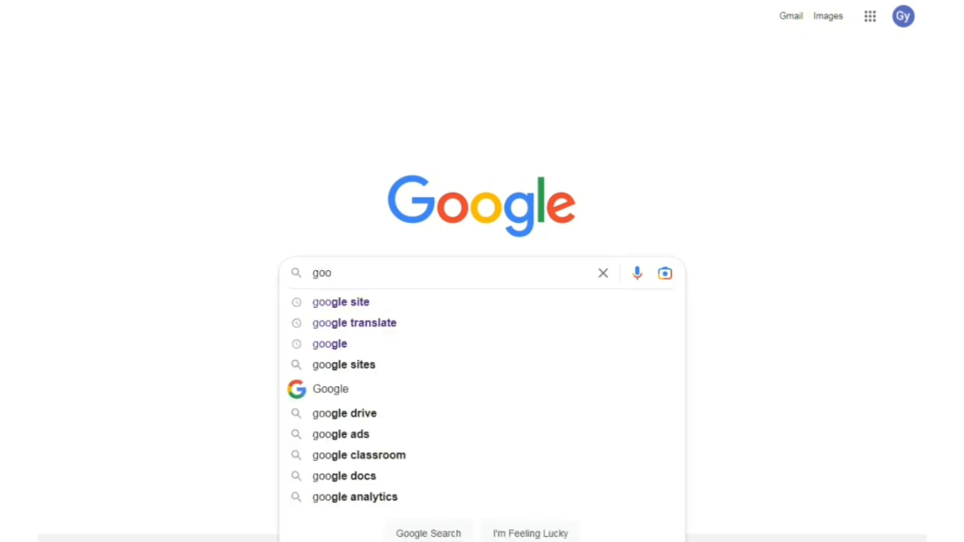
{"action": "key", "text": "Down"}
{"action": "key", "text": "Return"}
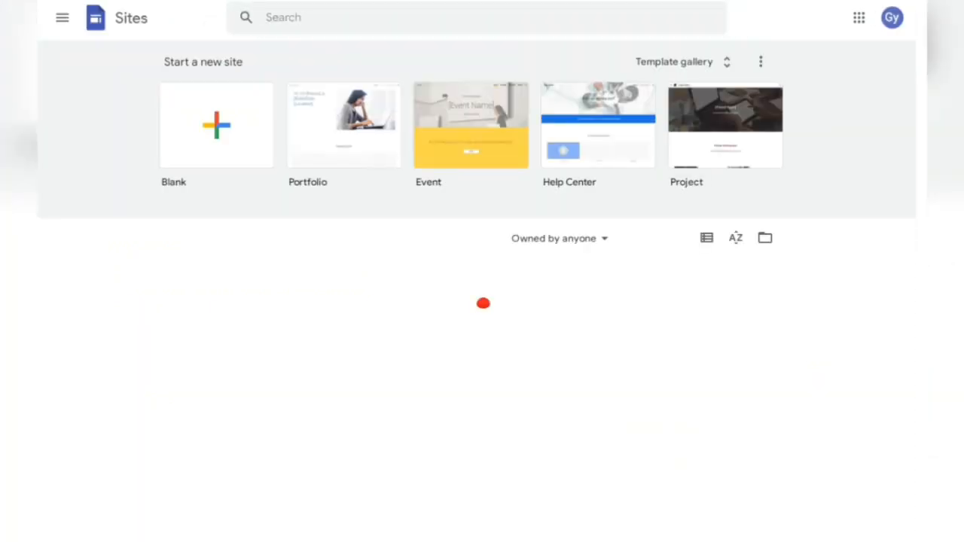
- Browse the full Google Sites template gallery and keep the current colour scheme
{"action": "left_click", "coordinate": [686, 62]}
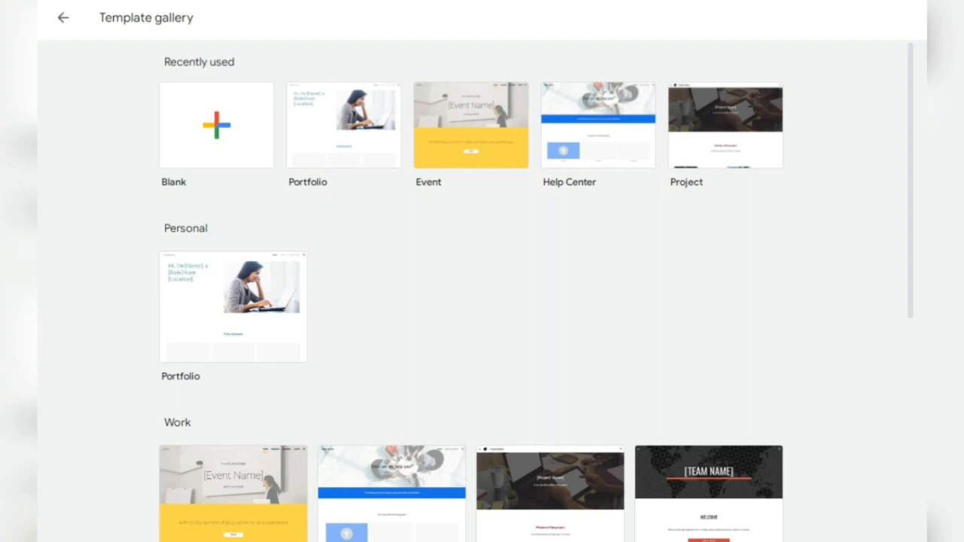
{"action": "scroll", "coordinate": [482, 301], "scroll_direction": "down", "scroll_amount": 5}
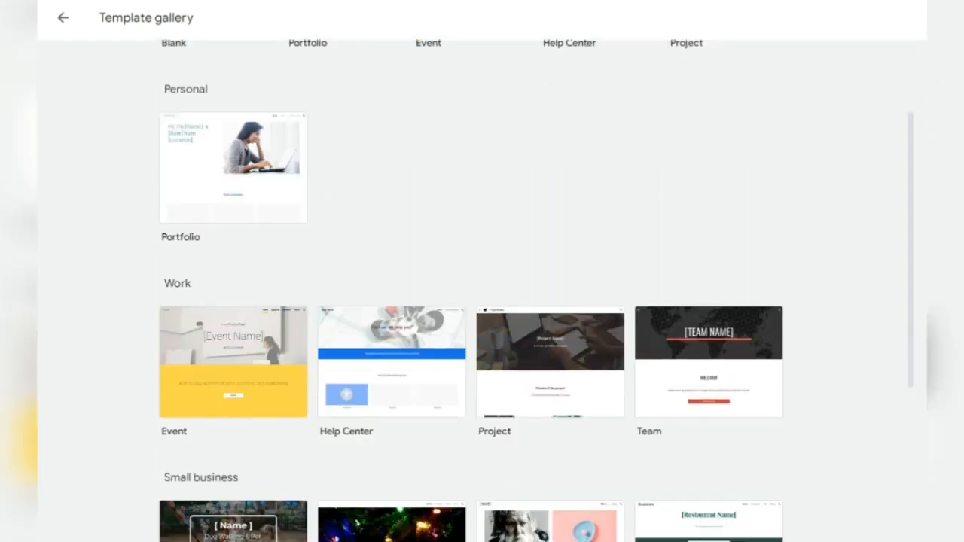
{"action": "scroll", "coordinate": [482, 302], "scroll_direction": "down", "scroll_amount": 2}
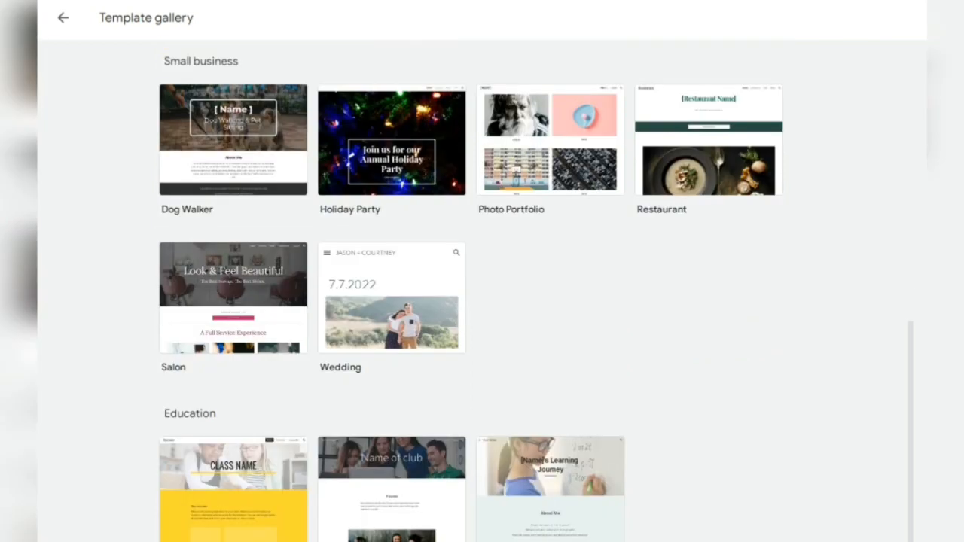
{"action": "scroll", "coordinate": [482, 301], "scroll_direction": "up", "scroll_amount": 7}
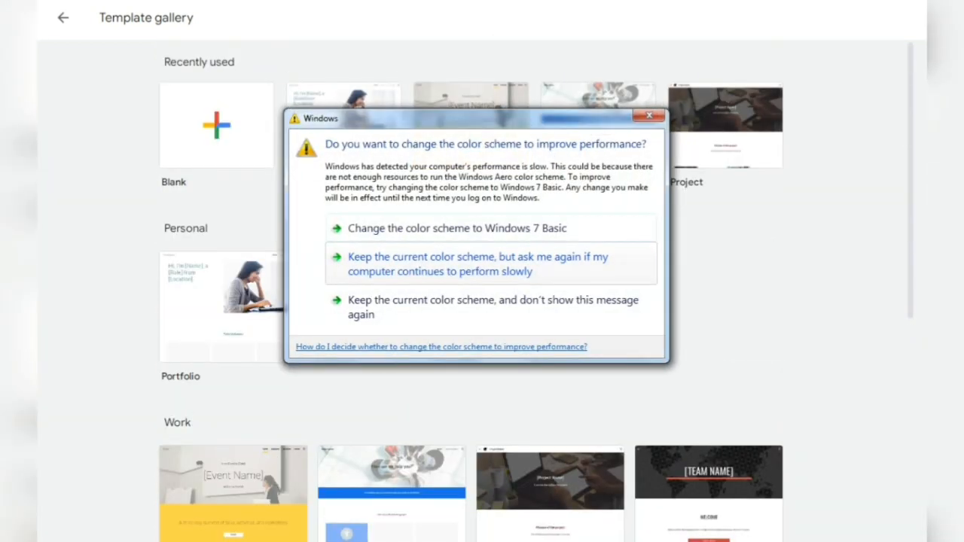
{"action": "left_click", "coordinate": [491, 264]}
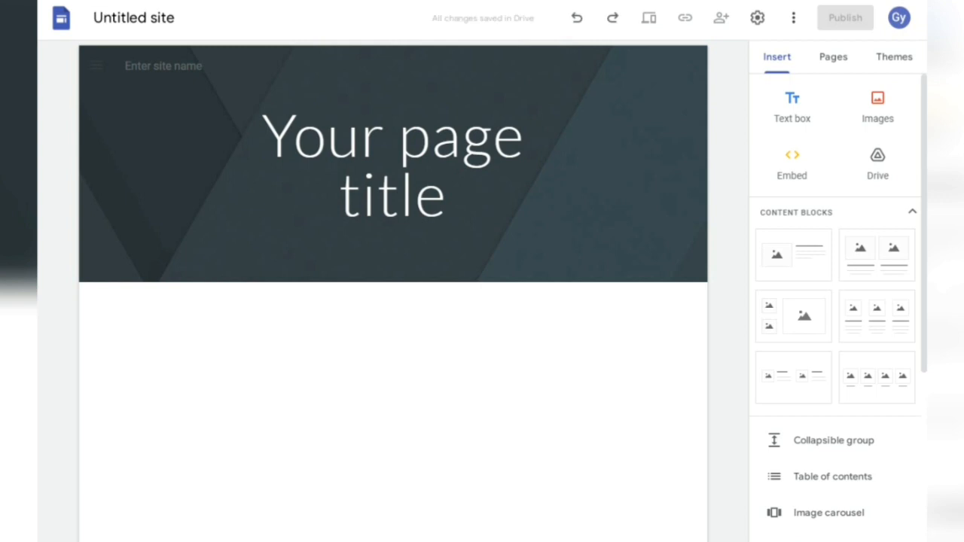
- Replace the placeholder page title with 'Auction Properties'
{"action": "left_click", "coordinate": [400, 194]}
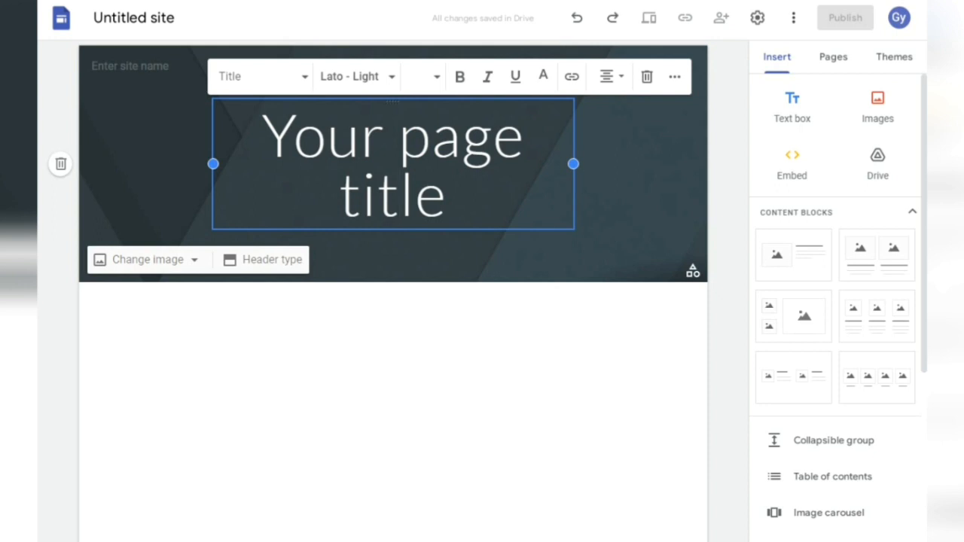
{"action": "key", "text": "ctrl+a"}
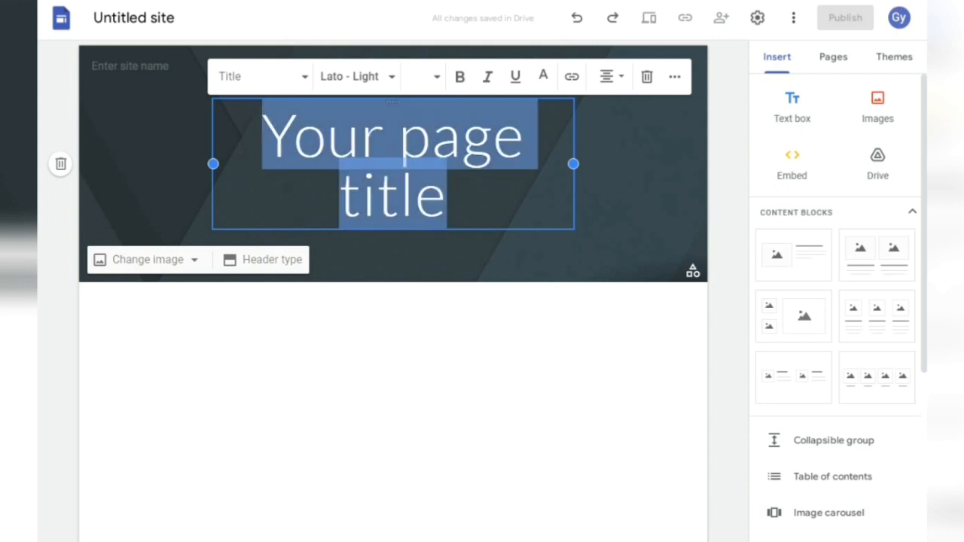
{"action": "left_click", "coordinate": [400, 193]}
{"action": "type", "text": "Auction"}
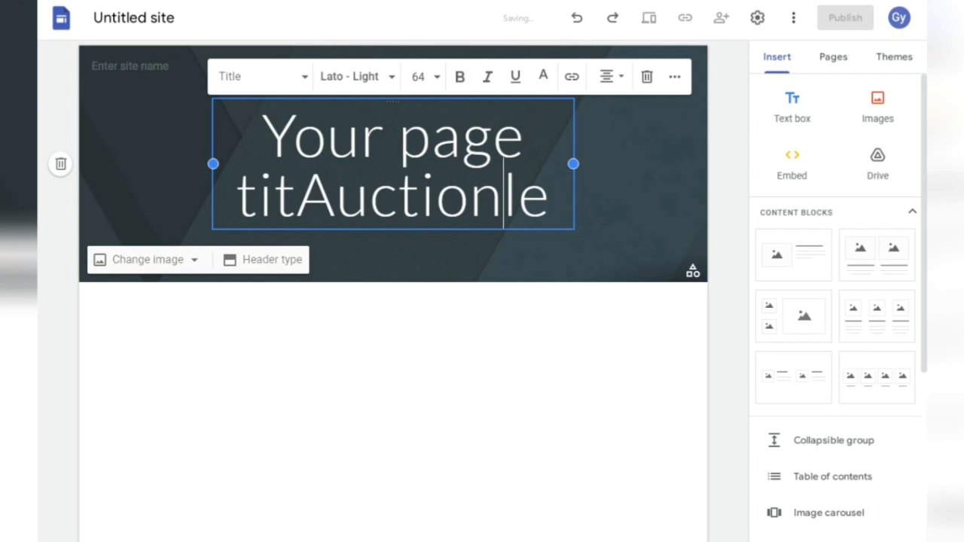
{"action": "key", "text": "ctrl+a"}
{"action": "key", "text": "BackSpace"}
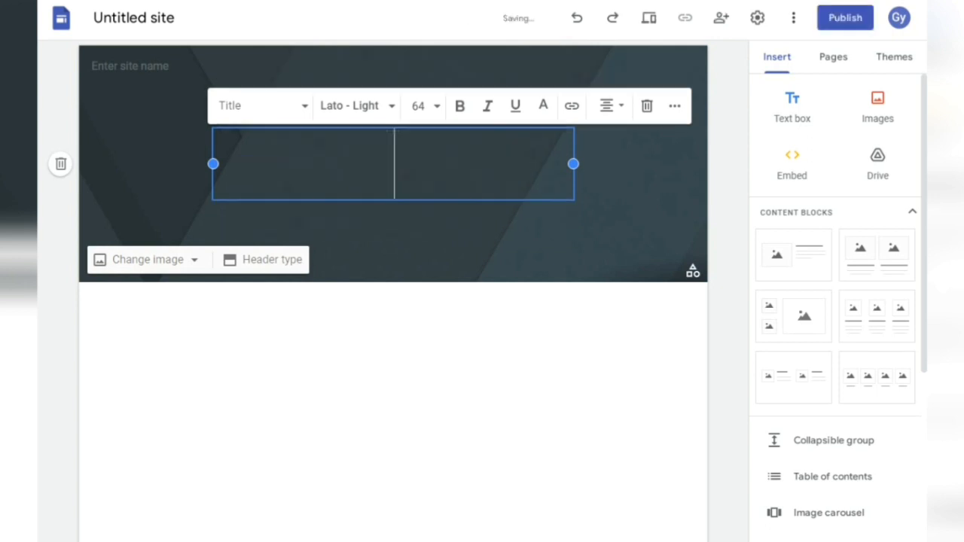
{"action": "type", "text": "Aucti"}
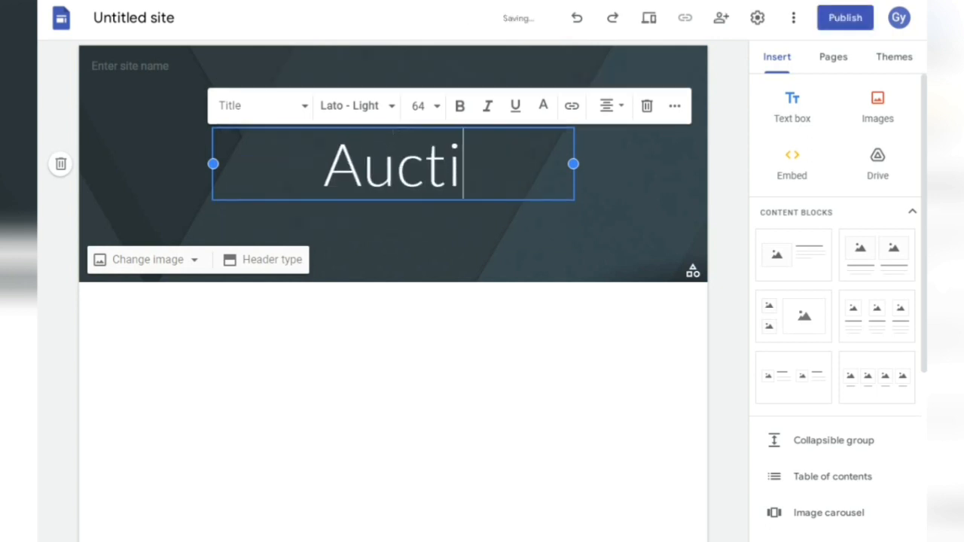
{"action": "type", "text": "o"}
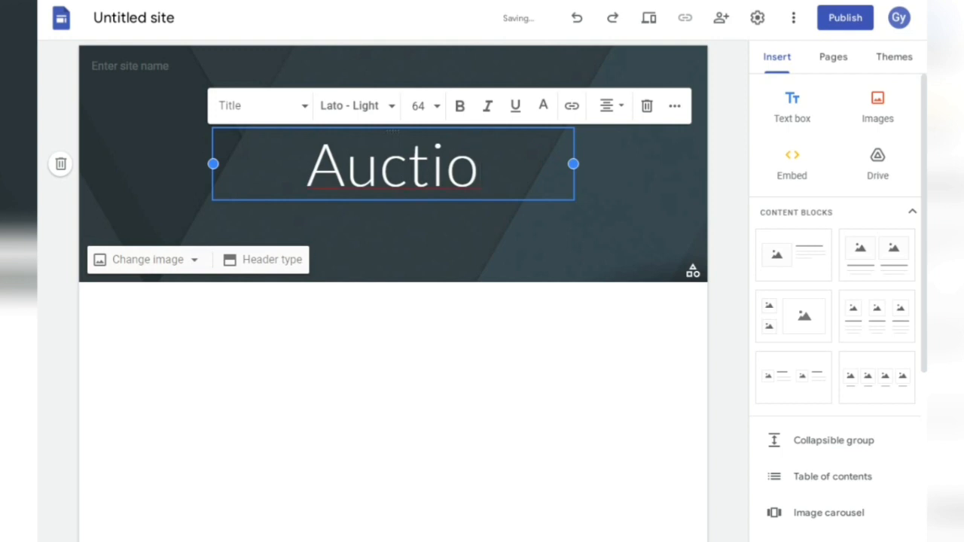
{"action": "type", "text": "n P"}
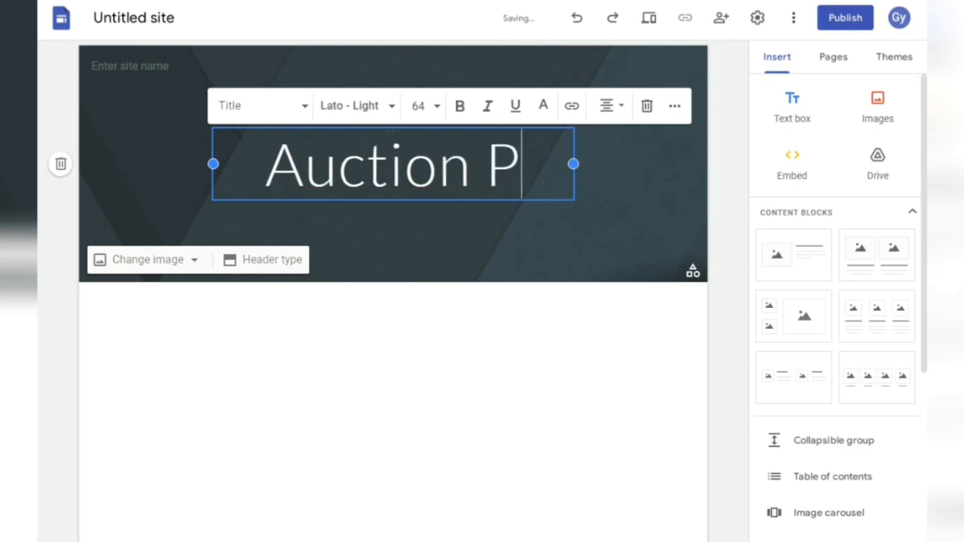
{"action": "type", "text": "roper"}
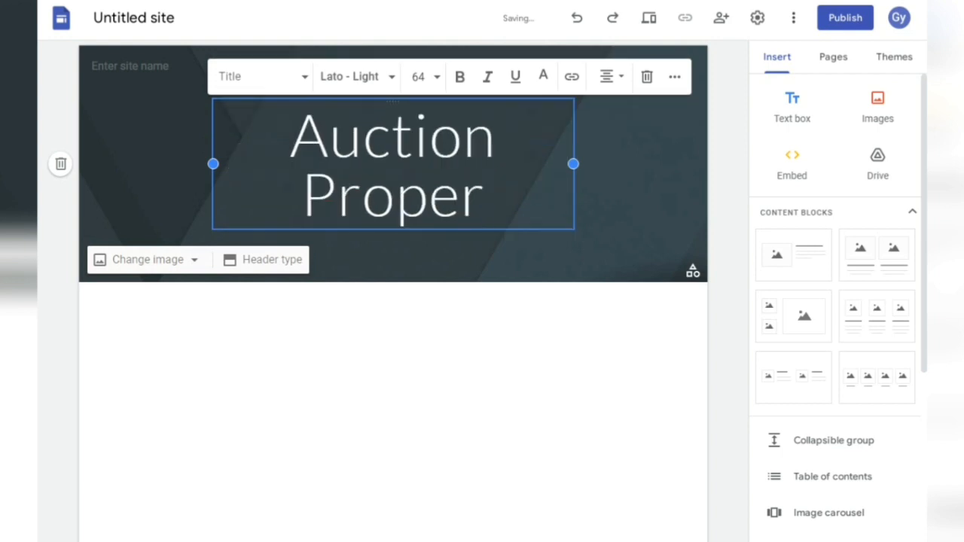
{"action": "type", "text": "ties"}
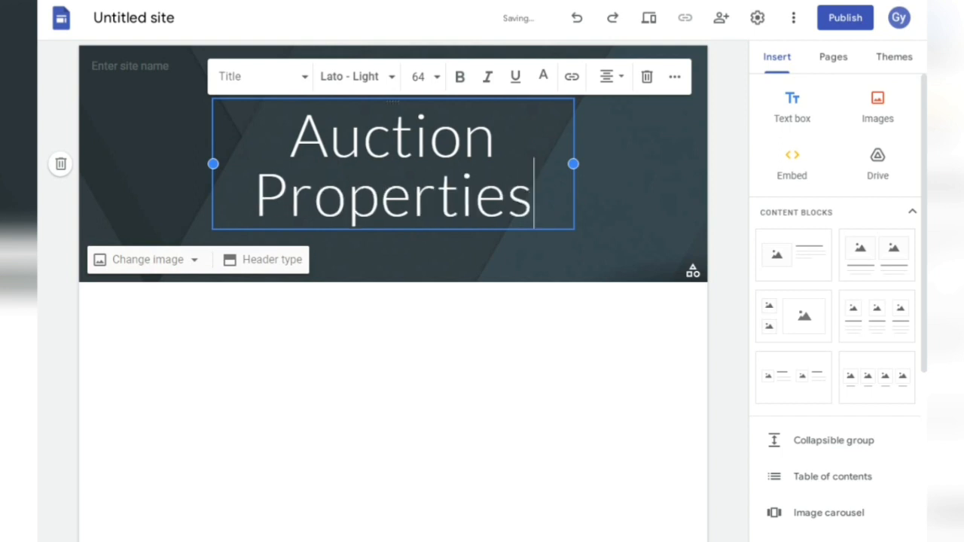
- Format the 'Auction Properties' title bold, centred, in the Georgia font
{"action": "key", "text": "ctrl+a"}
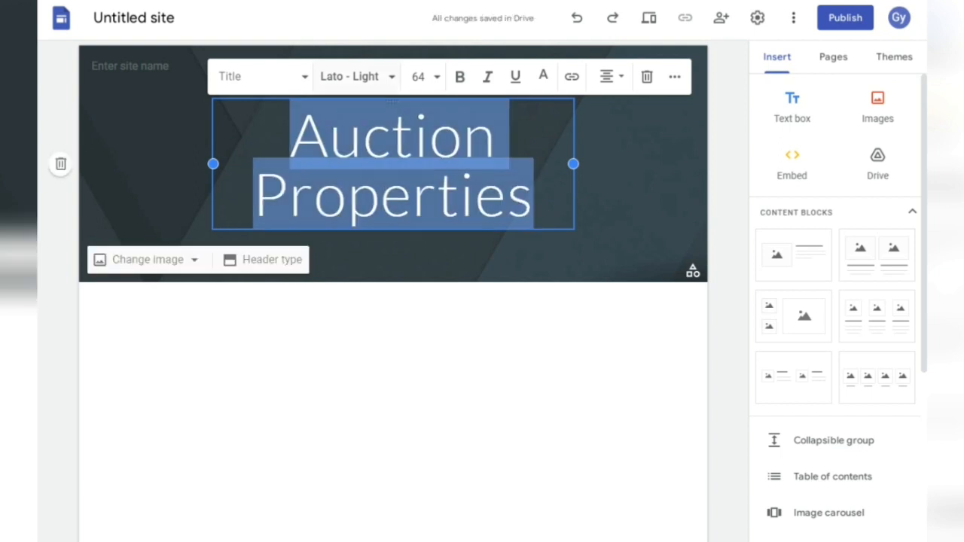
{"action": "left_click", "coordinate": [459, 76]}
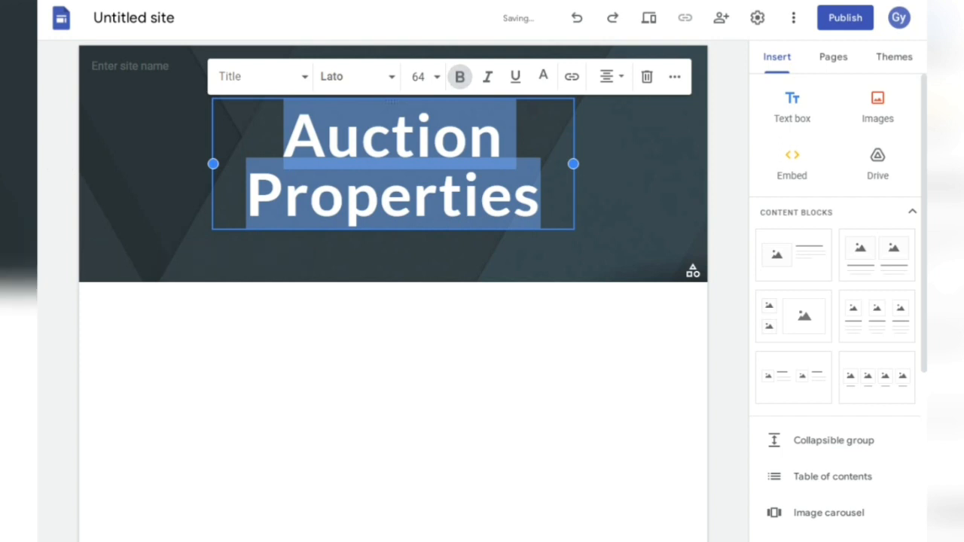
{"action": "left_click", "coordinate": [610, 76]}
{"action": "left_click", "coordinate": [607, 148]}
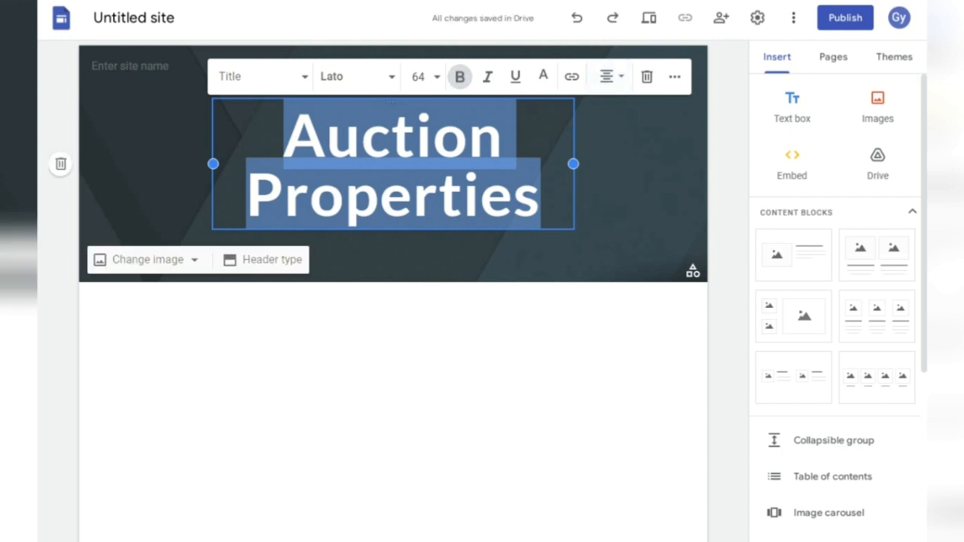
{"action": "left_click", "coordinate": [354, 76]}
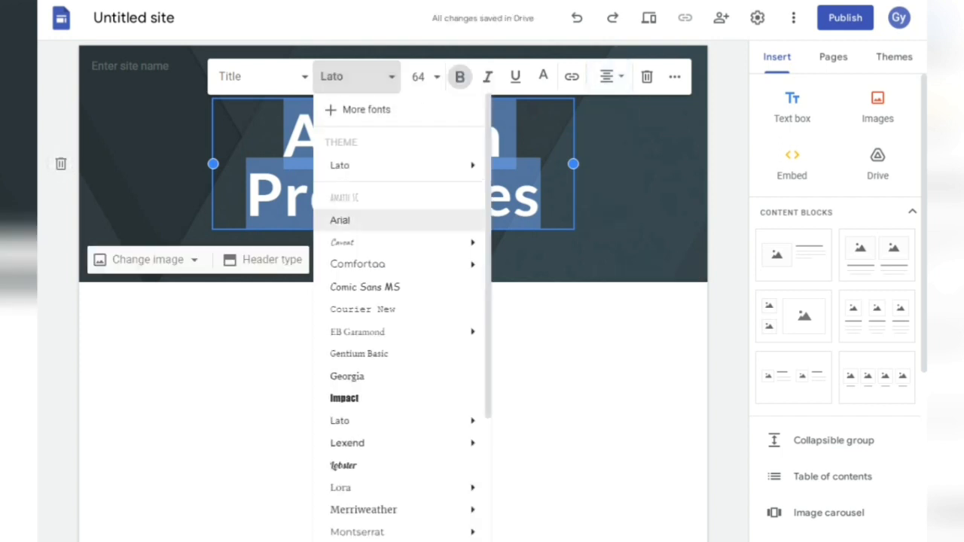
{"action": "left_click", "coordinate": [362, 376]}
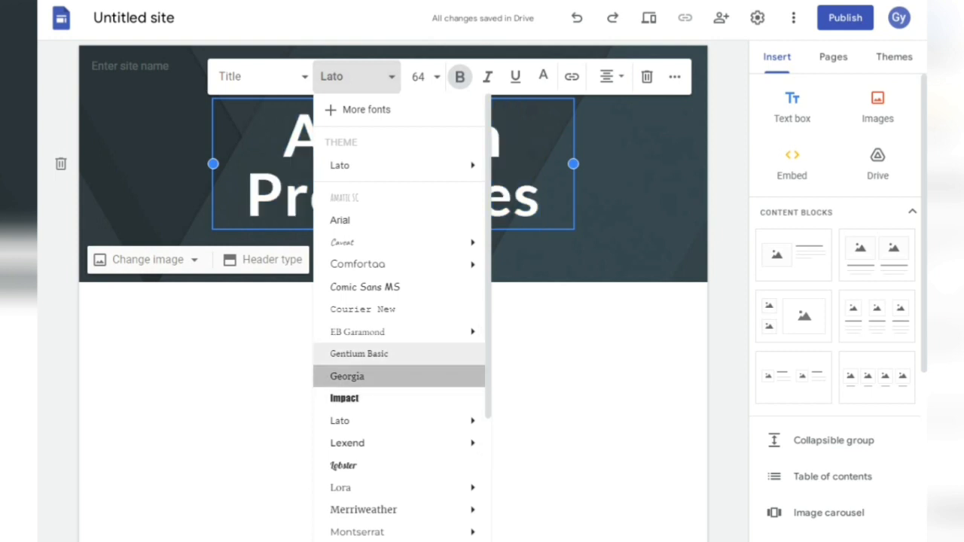
{"action": "left_click", "coordinate": [406, 258]}
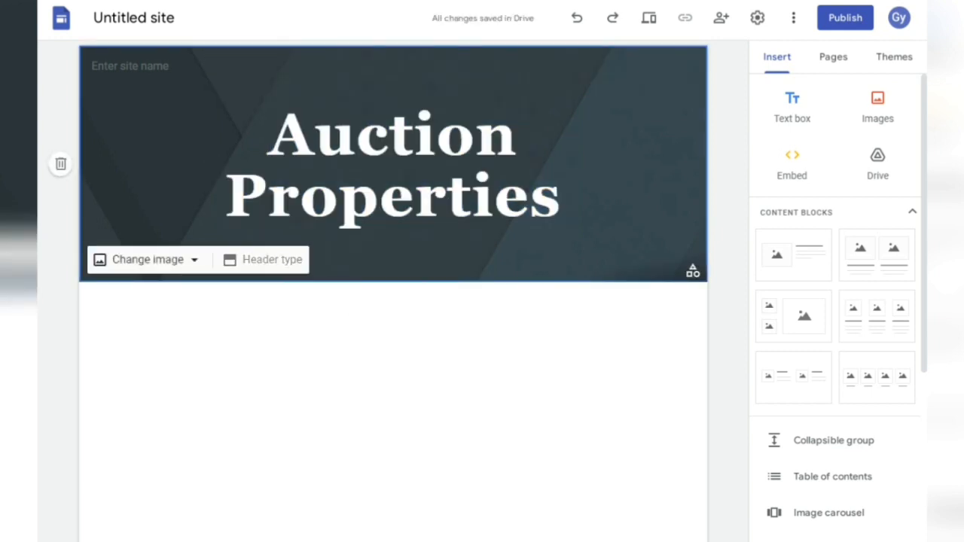
{"action": "left_click", "coordinate": [148, 259]}
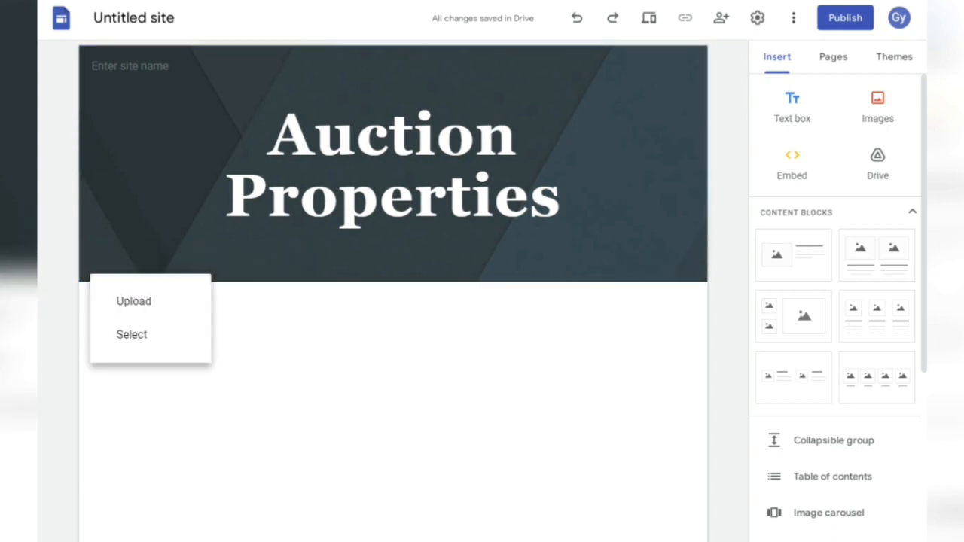
- Upload the house3 image as the header background
{"action": "left_click", "coordinate": [134, 301]}
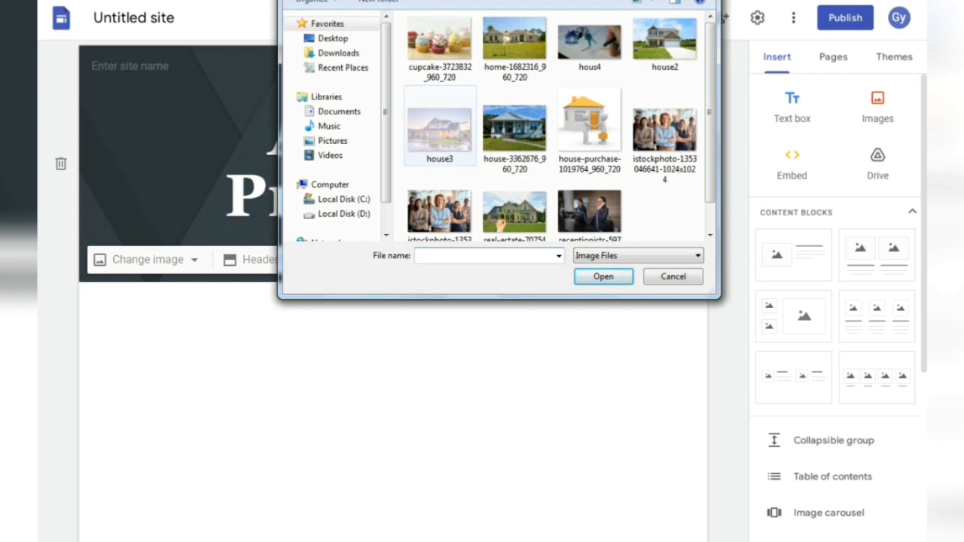
{"action": "left_click", "coordinate": [440, 130]}
{"action": "left_click", "coordinate": [603, 277]}
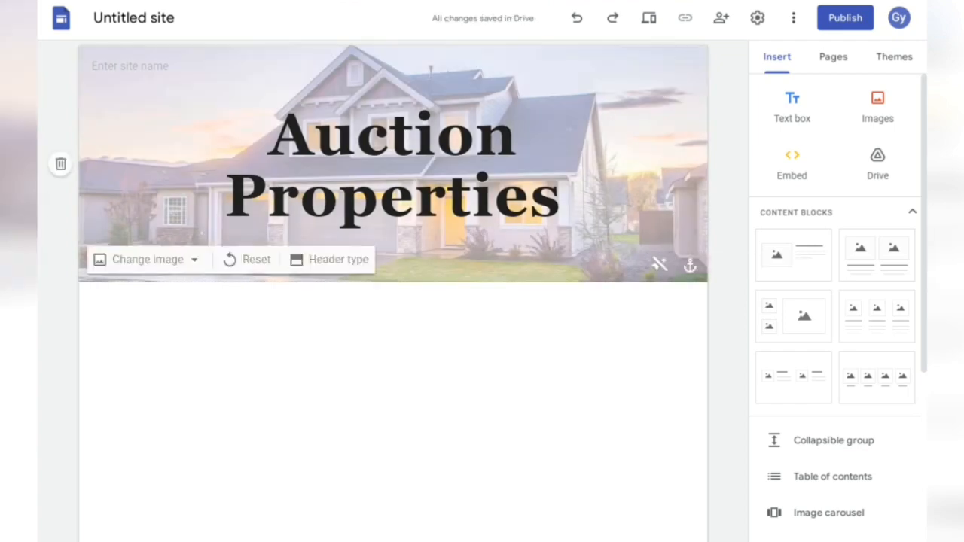
{"action": "left_click", "coordinate": [113, 66]}
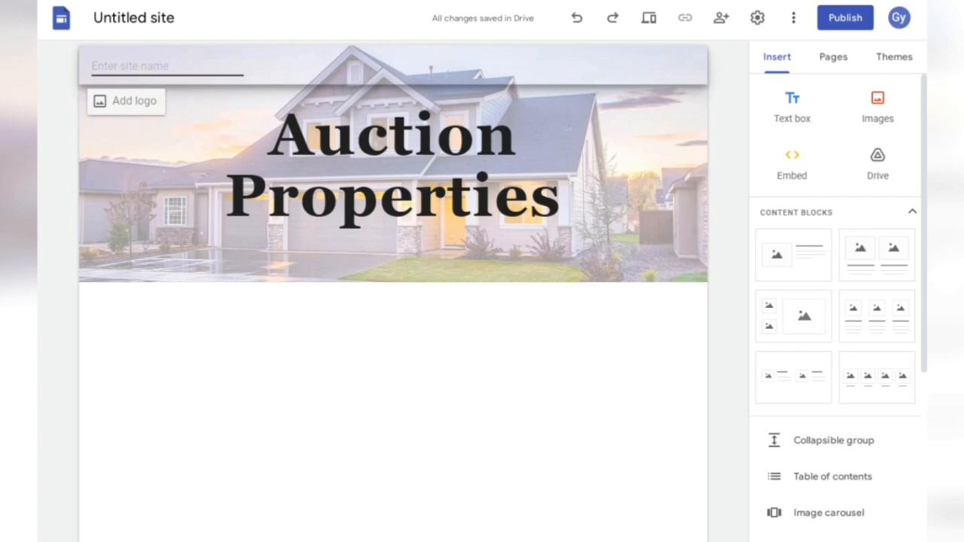
{"action": "type", "text": "Aucion"}
{"action": "key", "text": "BackSpace"}
{"action": "key", "text": "BackSpace"}
{"action": "key", "text": "BackSpace"}
{"action": "type", "text": "tion Ped"}
{"action": "key", "text": "BackSpace"}
{"action": "key", "text": "BackSpace"}
{"action": "type", "text": "roperties"}
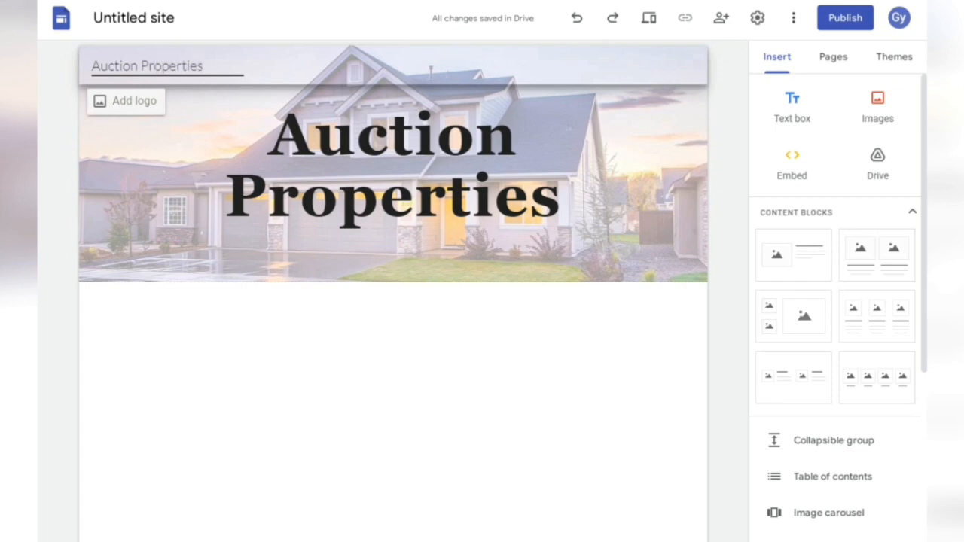
{"action": "key", "text": "Return"}
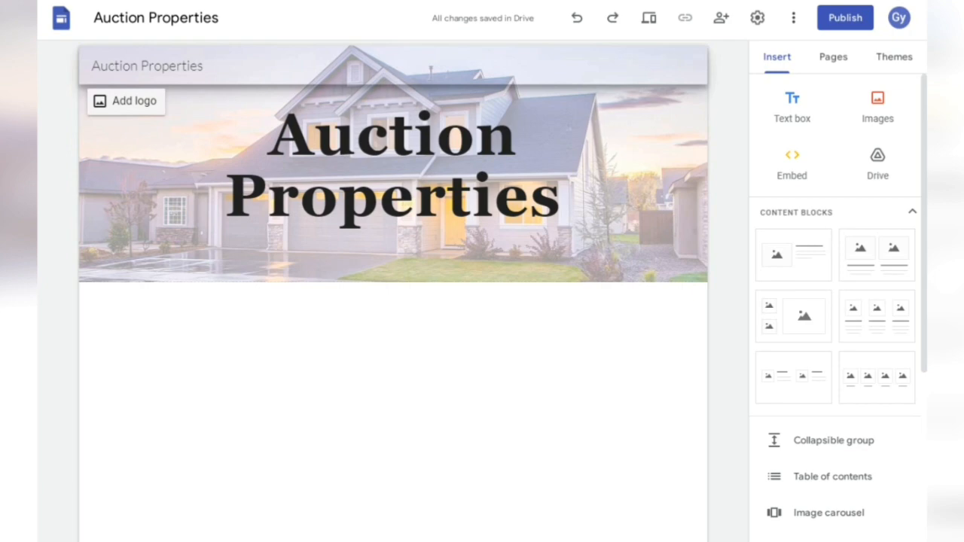
- Set the navigation bar colour to Black, then insert a text box below the header
{"action": "left_click", "coordinate": [127, 100]}
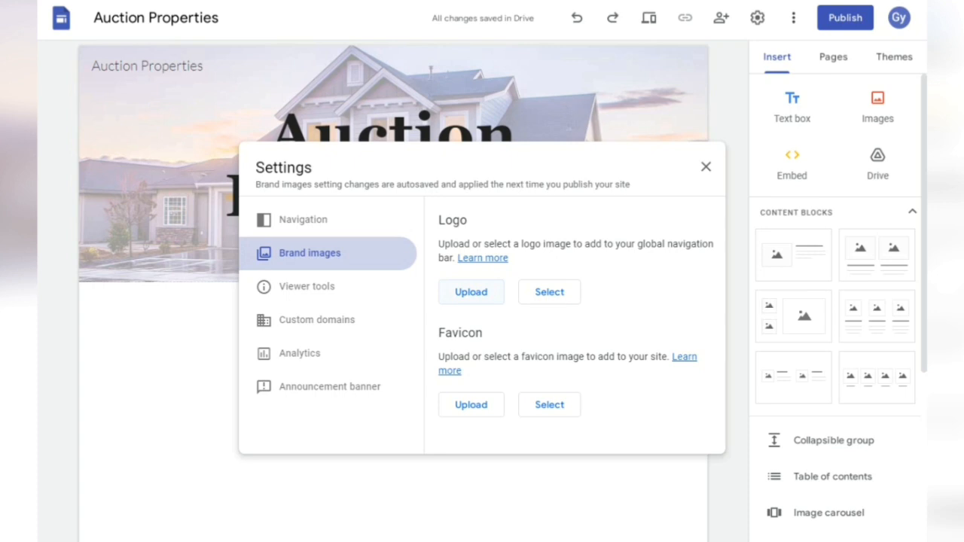
{"action": "left_click", "coordinate": [303, 220]}
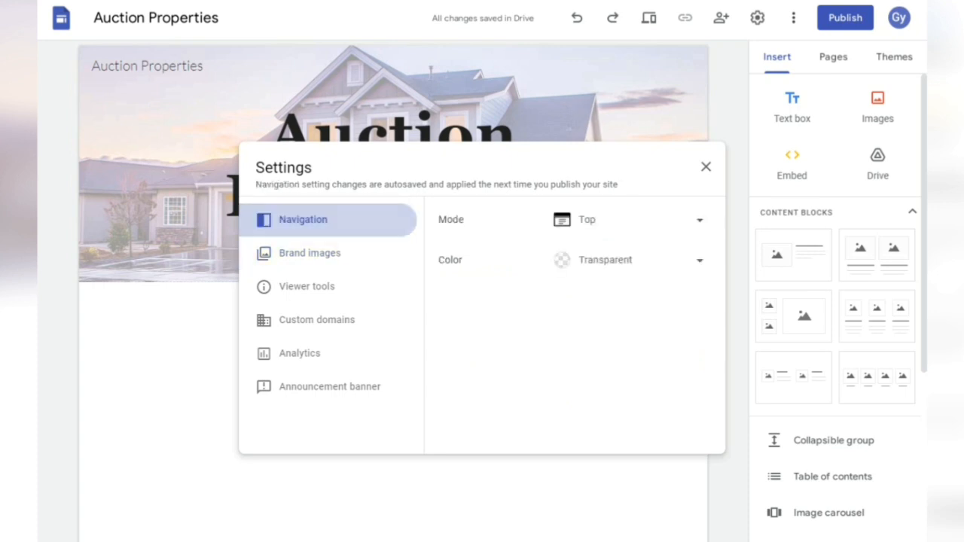
{"action": "left_click", "coordinate": [630, 260]}
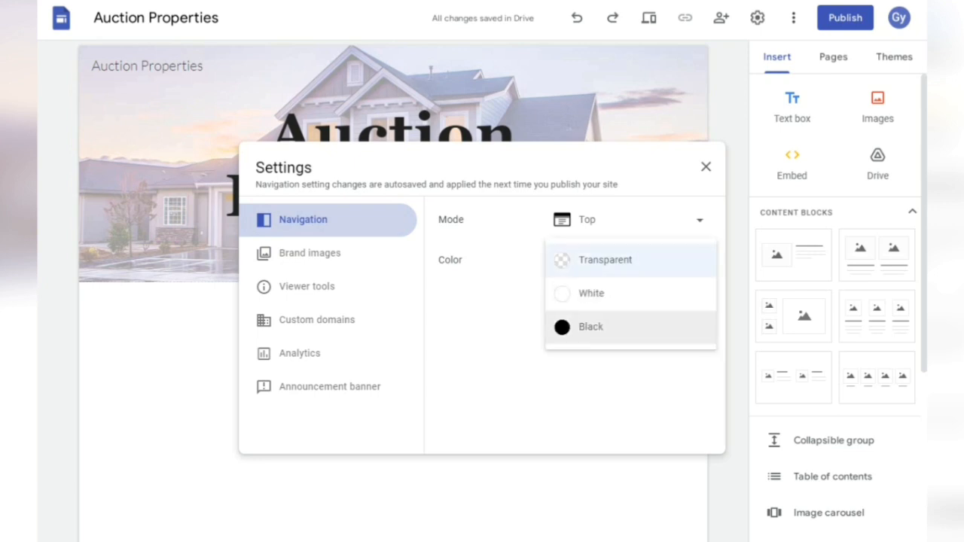
{"action": "left_click", "coordinate": [592, 327]}
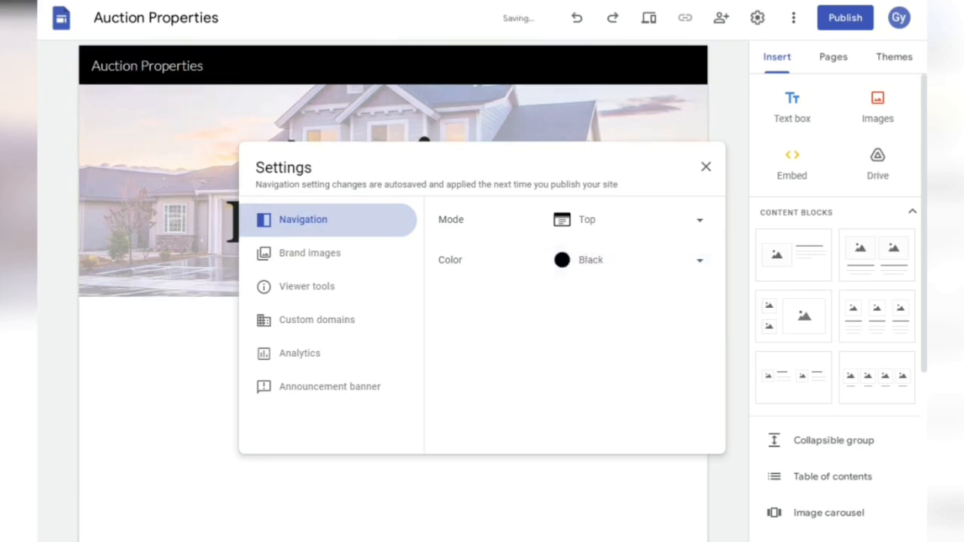
{"action": "left_click", "coordinate": [705, 166]}
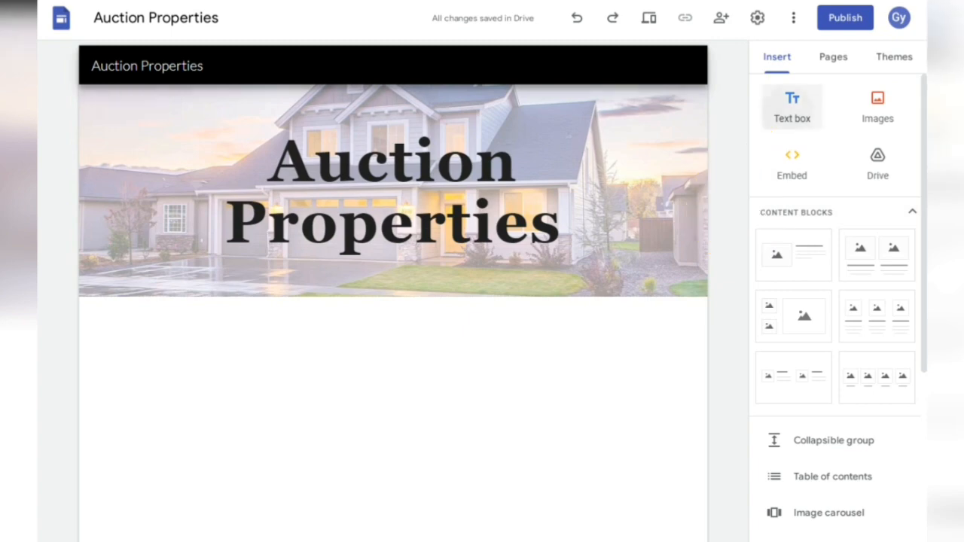
{"action": "left_click", "coordinate": [791, 105]}
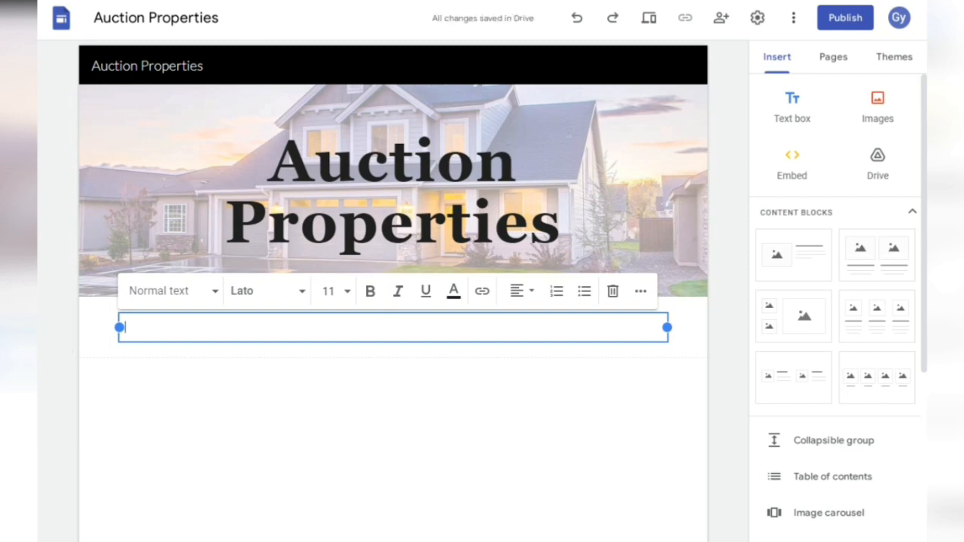
- Copy the 'Benefit of Auction Properties' text from Excel cell F9 and return to the editor
{"action": "mouse_move", "coordinate": [358, 540]}
{"action": "left_click", "coordinate": [358, 497]}
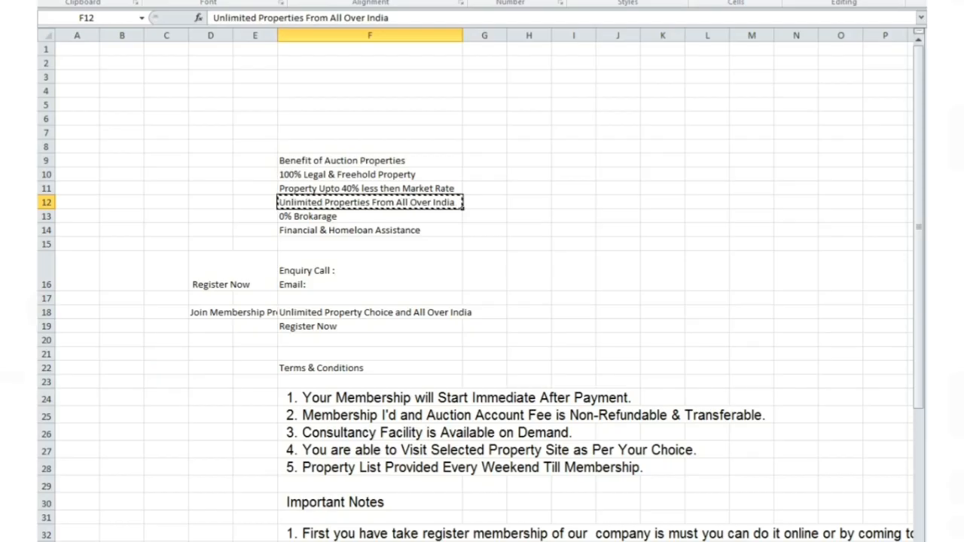
{"action": "left_click", "coordinate": [369, 160]}
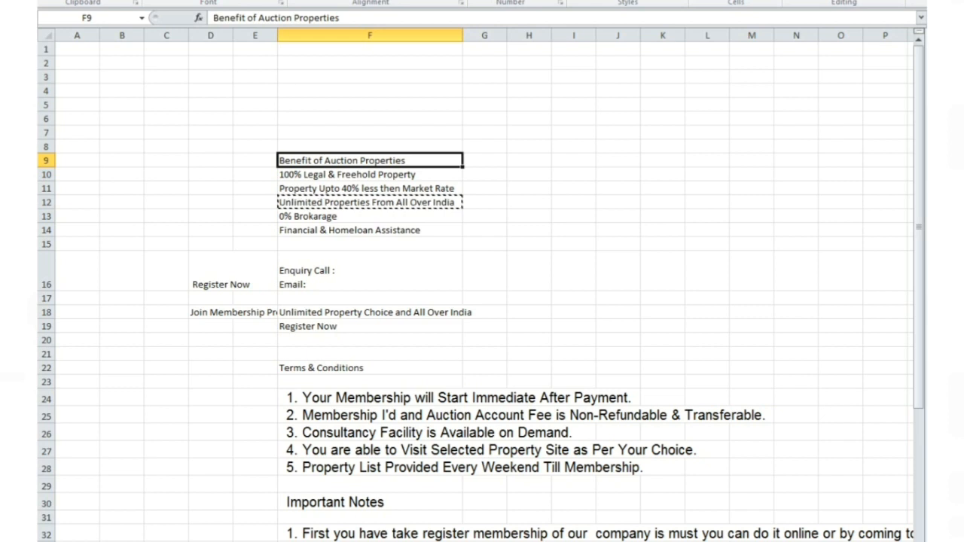
{"action": "key", "text": "ctrl+c"}
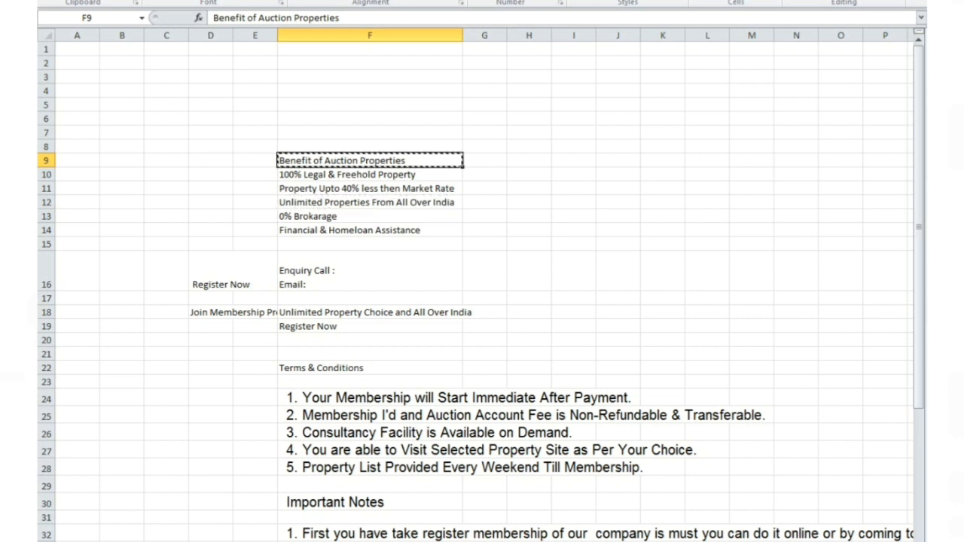
{"action": "key", "text": "alt+Tab"}
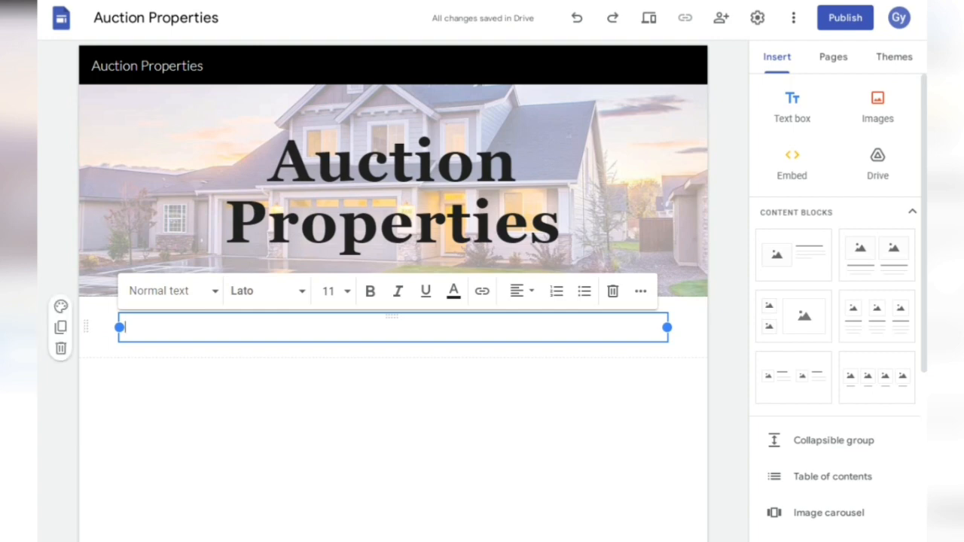
- Paste 'Benefit of Auction Properties' into the text box and strip the blank lines
{"action": "key", "text": "ctrl+v"}
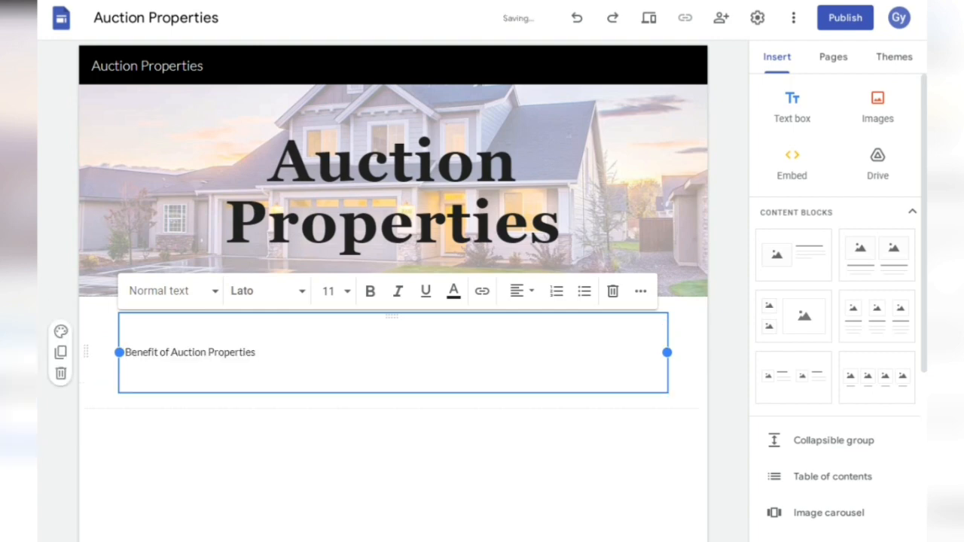
{"action": "key", "text": "BackSpace"}
{"action": "key", "text": "Home"}
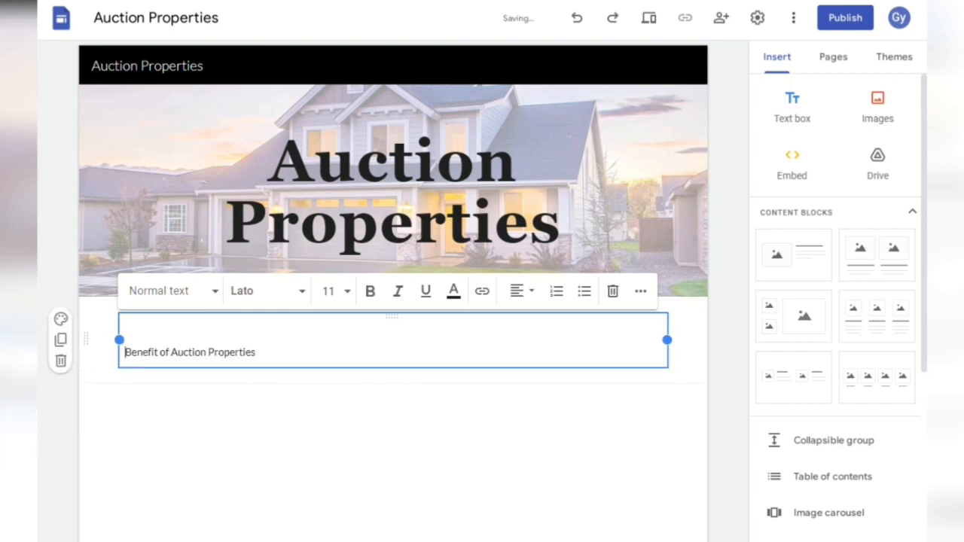
{"action": "key", "text": "BackSpace"}
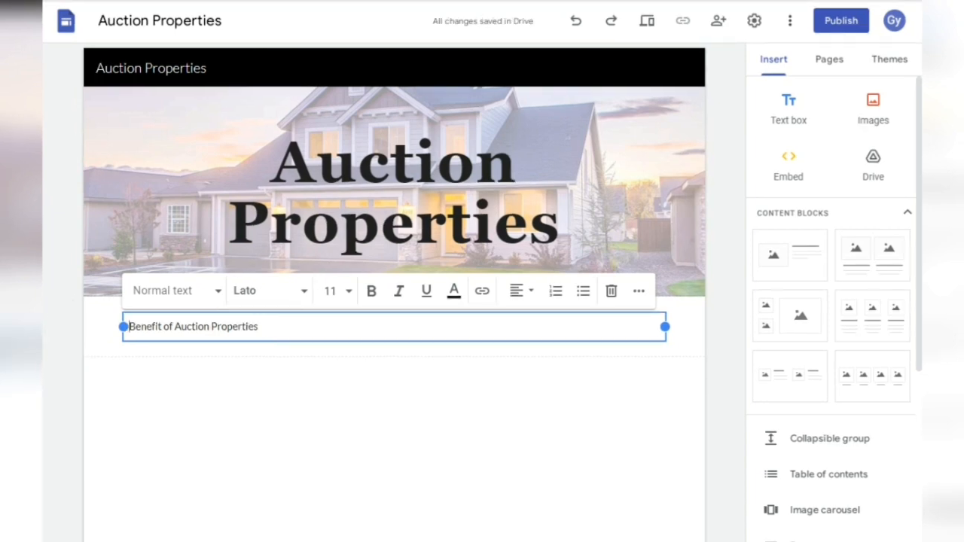
{"action": "key", "text": "ctrl+shift+Right"}
{"action": "key", "text": "ctrl+shift+Right"}
{"action": "key", "text": "ctrl+shift+Right"}
{"action": "key", "text": "ctrl+shift+Right"}
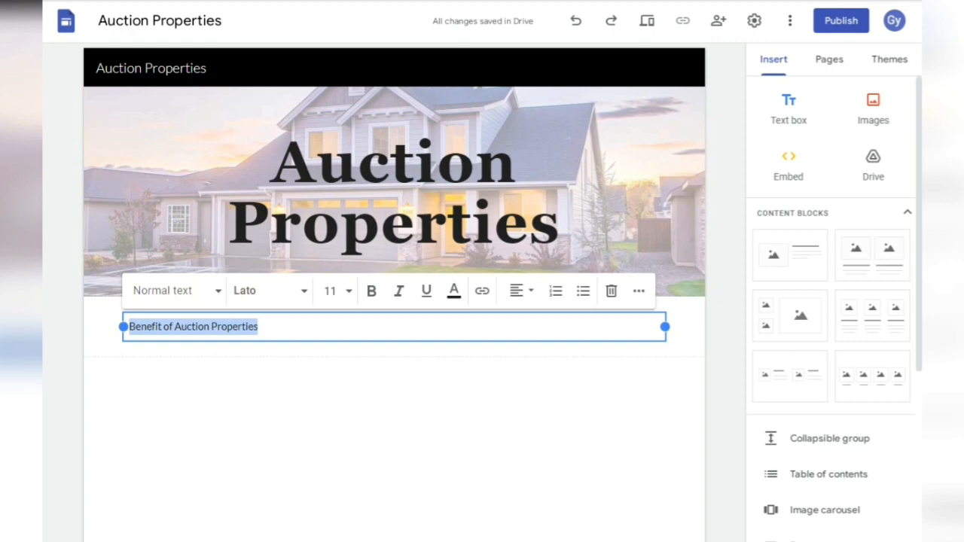
{"action": "key", "text": "Right"}
{"action": "key", "text": "ctrl+shift+Left"}
{"action": "key", "text": "ctrl+shift+Left"}
{"action": "key", "text": "ctrl+shift+Left"}
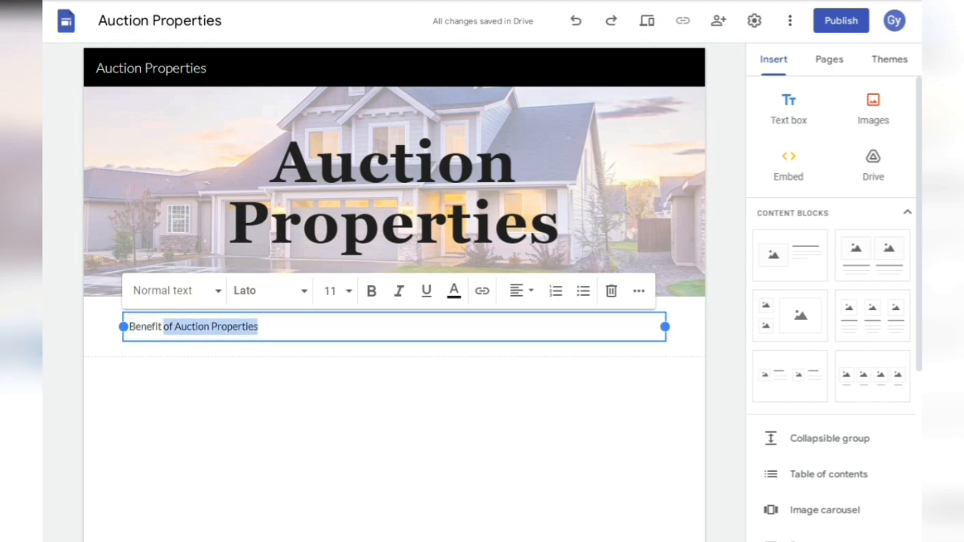
{"action": "key", "text": "ctrl+shift+Left"}
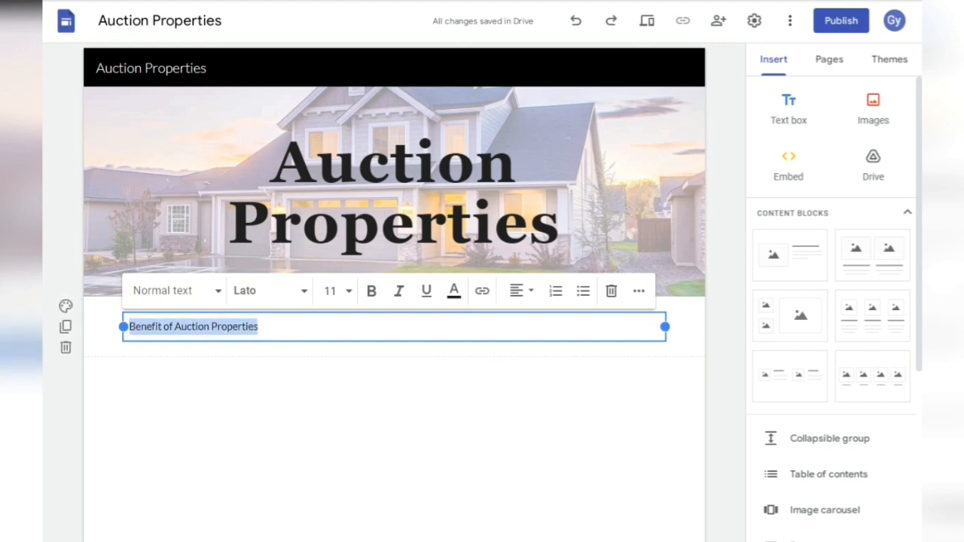
- Make the heading bold, centred, at font size 44
{"action": "left_click", "coordinate": [371, 291]}
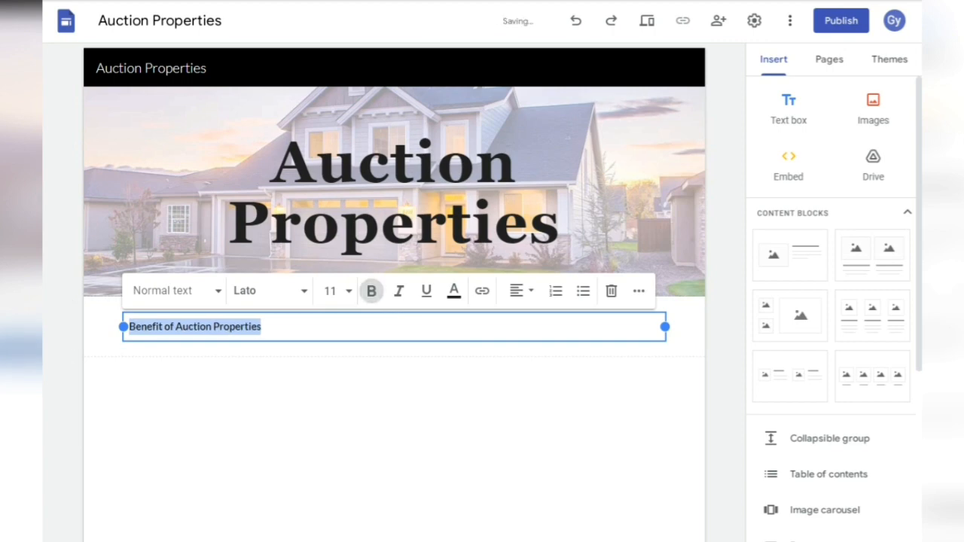
{"action": "left_click", "coordinate": [519, 291]}
{"action": "left_click", "coordinate": [516, 363]}
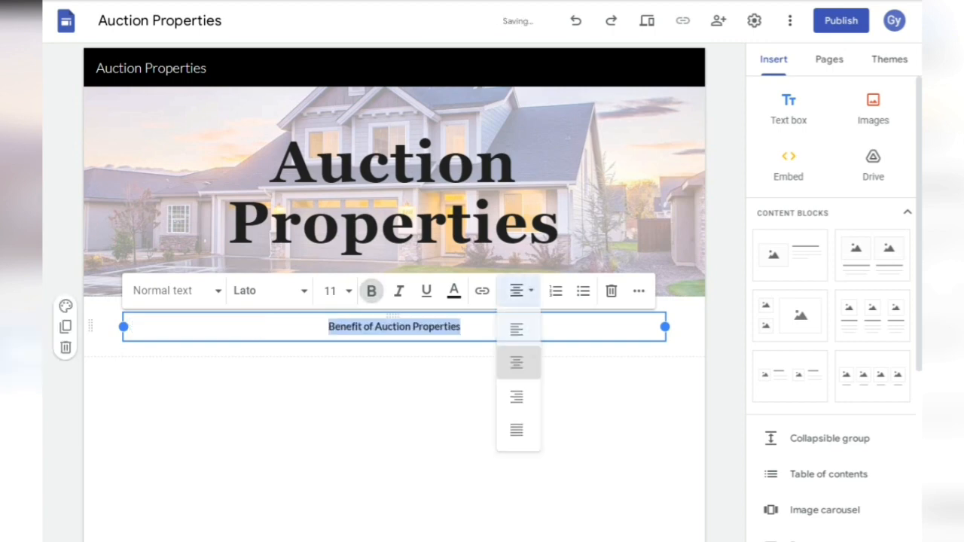
{"action": "left_click", "coordinate": [332, 291]}
{"action": "left_click", "coordinate": [332, 291]}
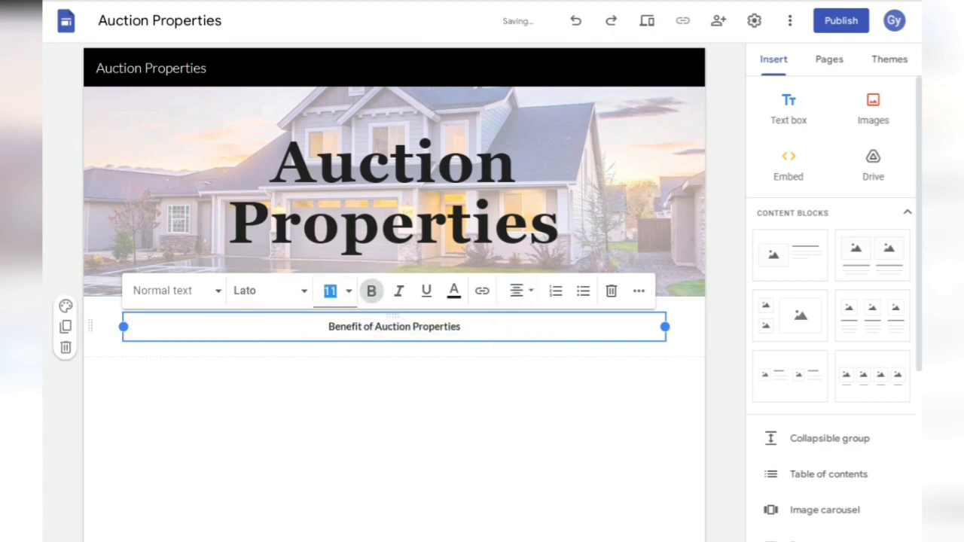
{"action": "type", "text": "4"}
{"action": "key", "text": "Return"}
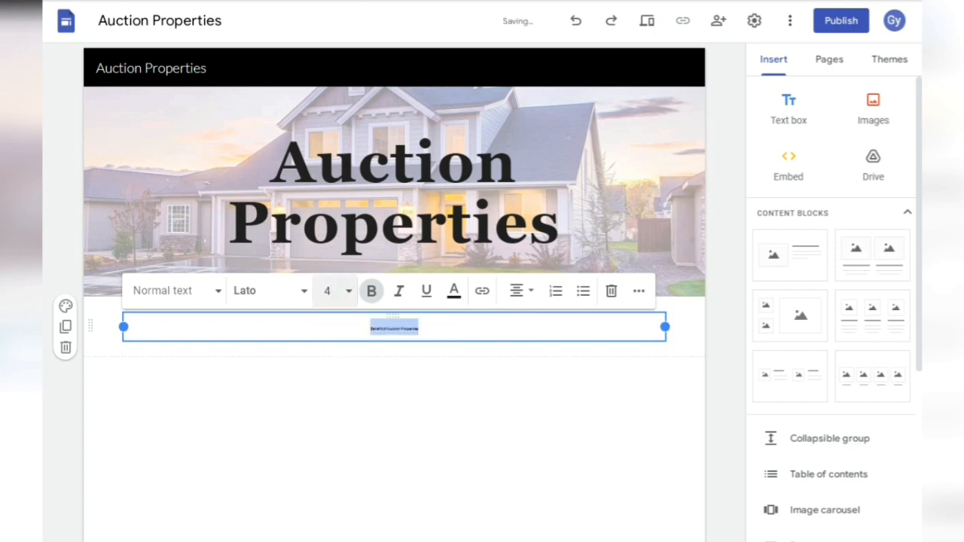
{"action": "left_click", "coordinate": [332, 291]}
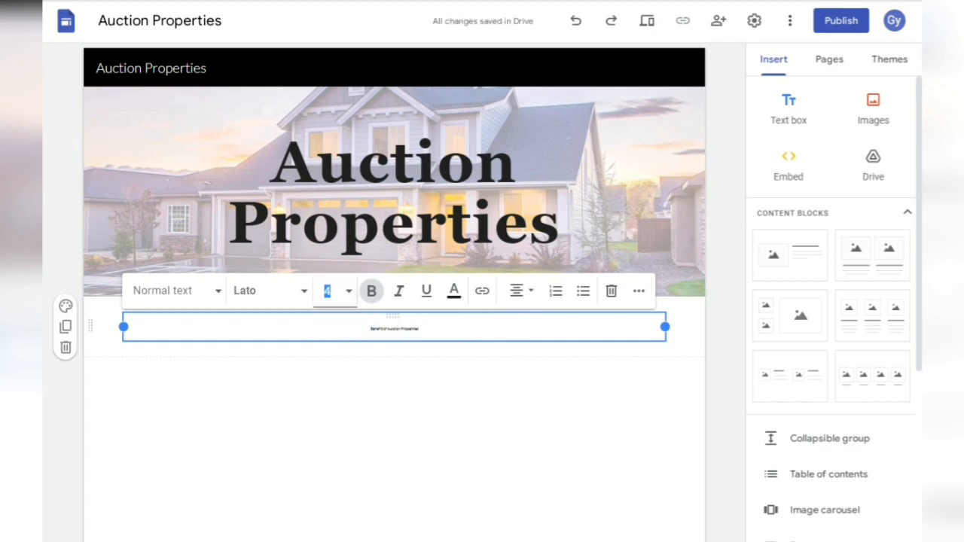
{"action": "type", "text": "44"}
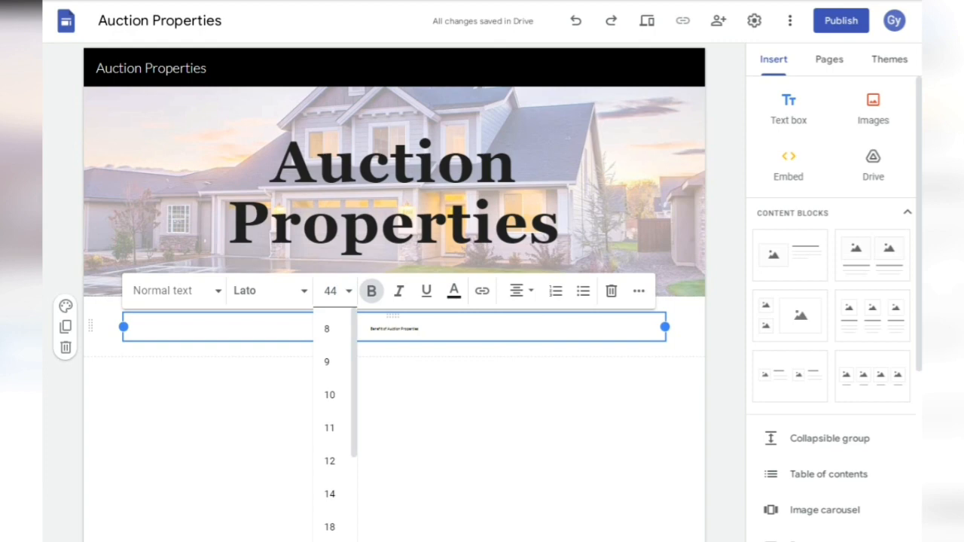
{"action": "key", "text": "Return"}
{"action": "left_click", "coordinate": [394, 467]}
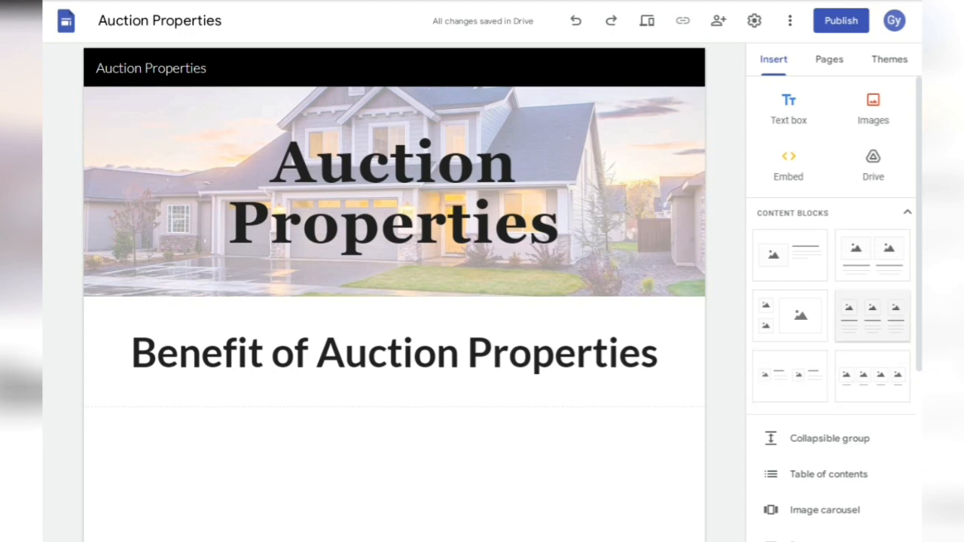
- Add a three-image block and upload the hous4 keys picture into the first slot
{"action": "left_click", "coordinate": [873, 316]}
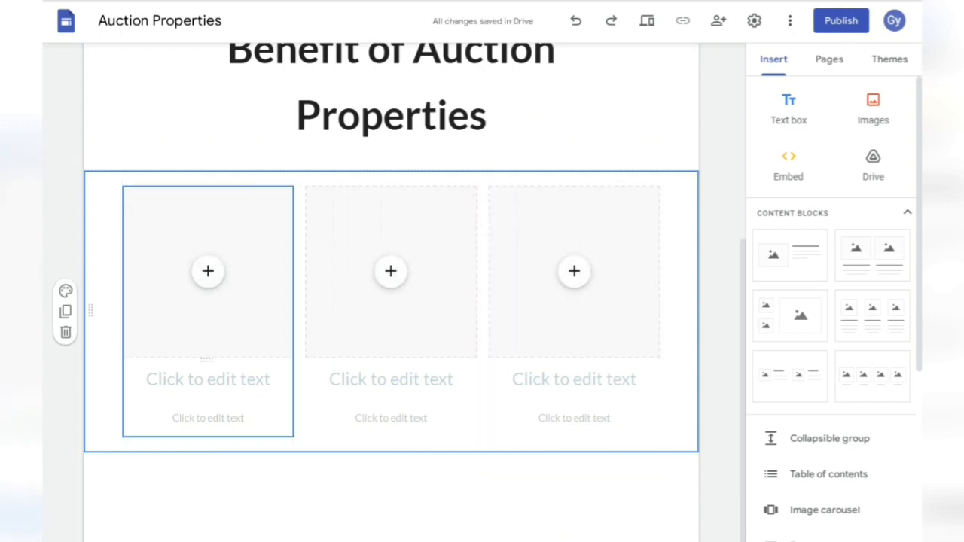
{"action": "left_click", "coordinate": [208, 271]}
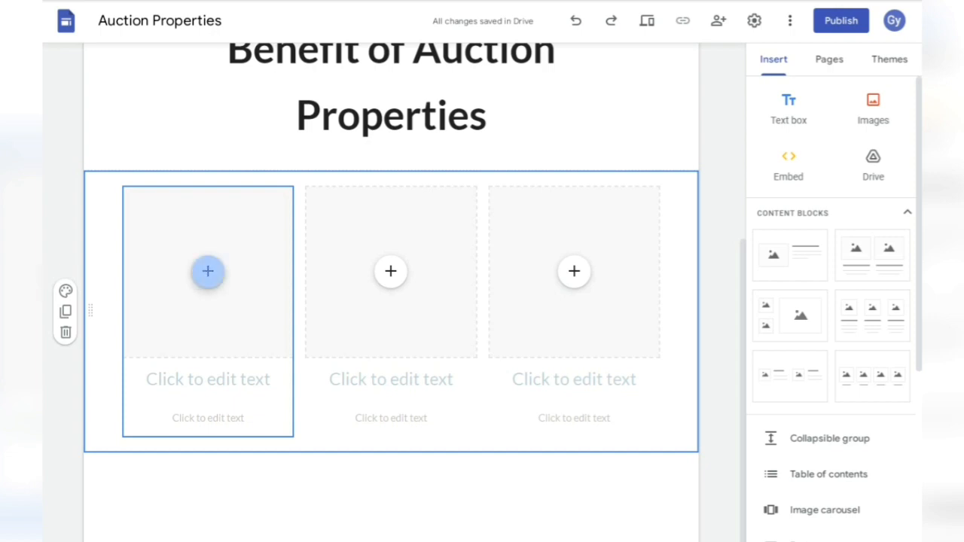
{"action": "left_click", "coordinate": [232, 316]}
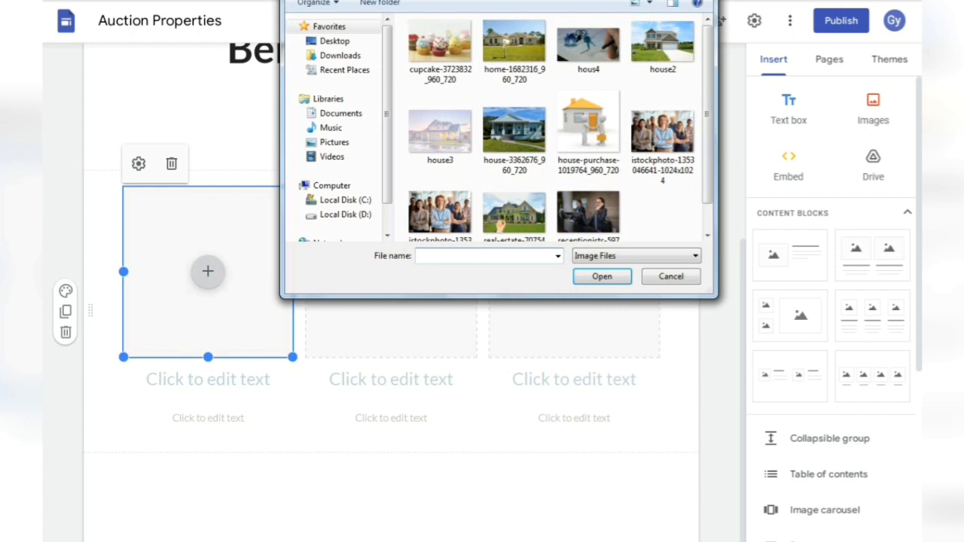
{"action": "left_click", "coordinate": [589, 54]}
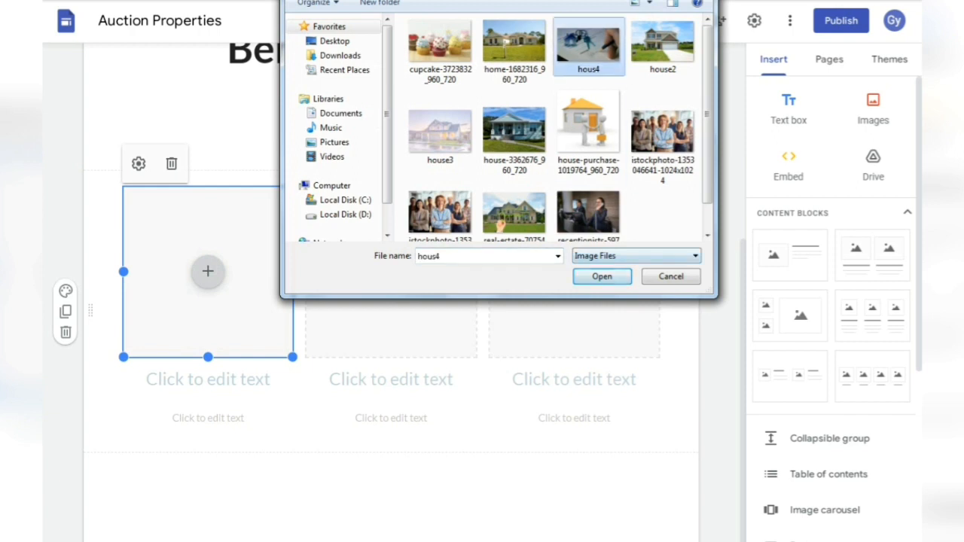
{"action": "left_click", "coordinate": [602, 276]}
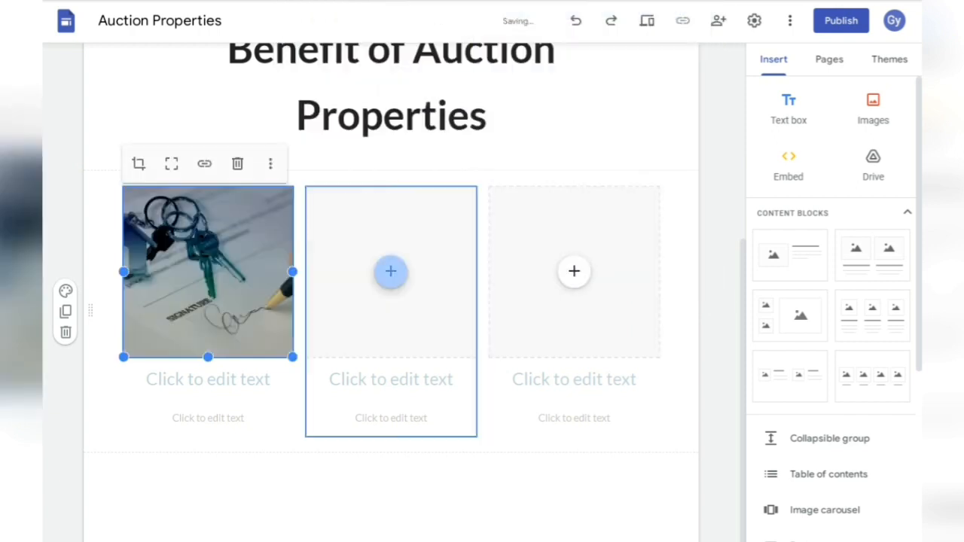
- Fill the middle and third slots with house-3362676_960_720 and the Approved house photo
{"action": "left_click", "coordinate": [390, 271]}
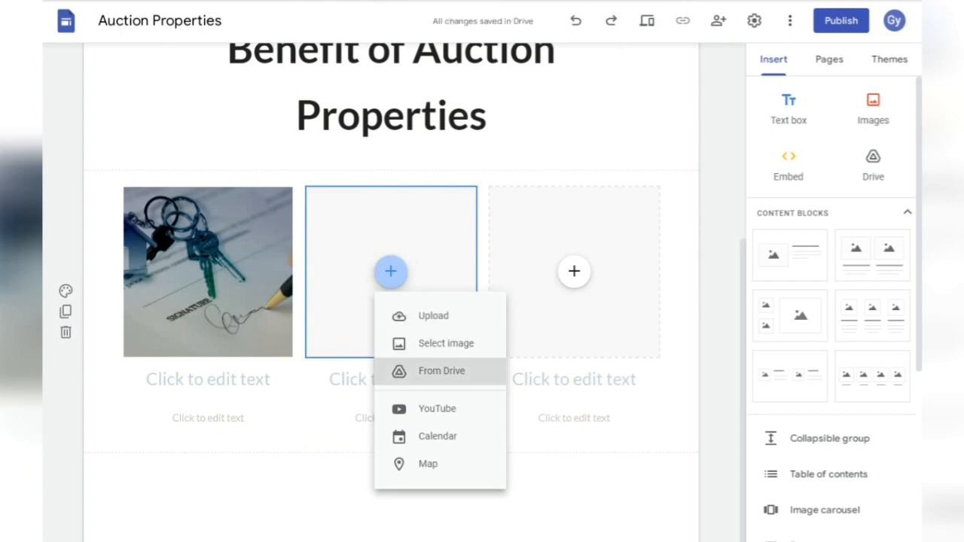
{"action": "left_click", "coordinate": [429, 317]}
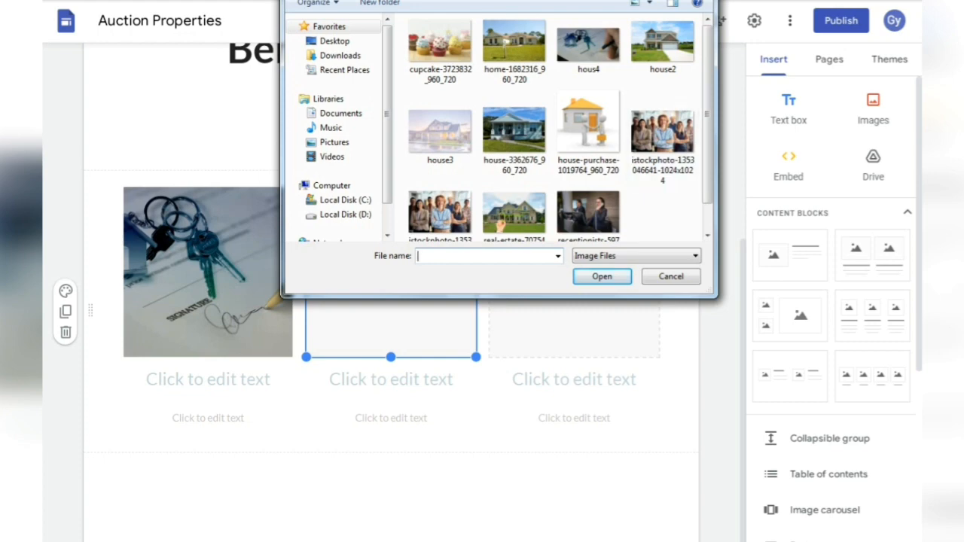
{"action": "left_click", "coordinate": [514, 131]}
{"action": "left_click", "coordinate": [602, 277]}
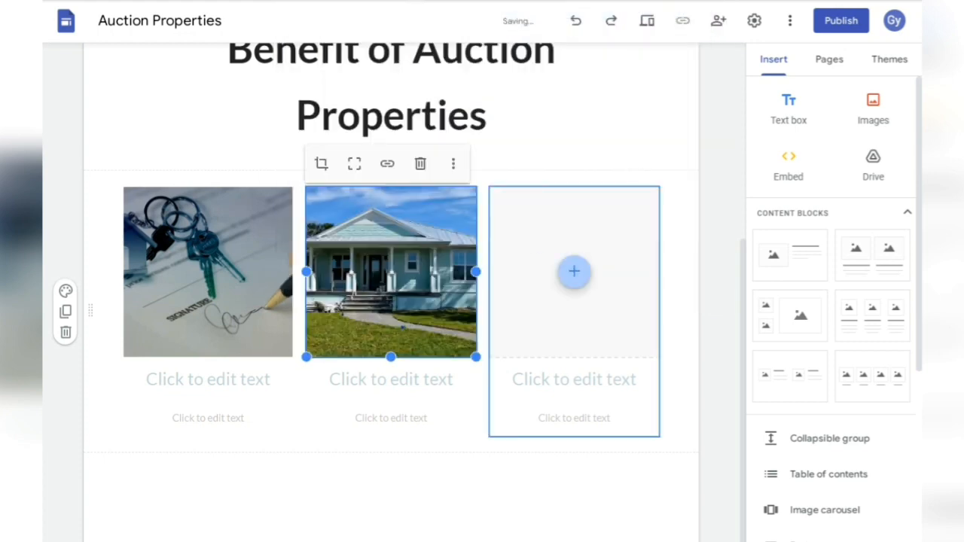
{"action": "left_click", "coordinate": [574, 271]}
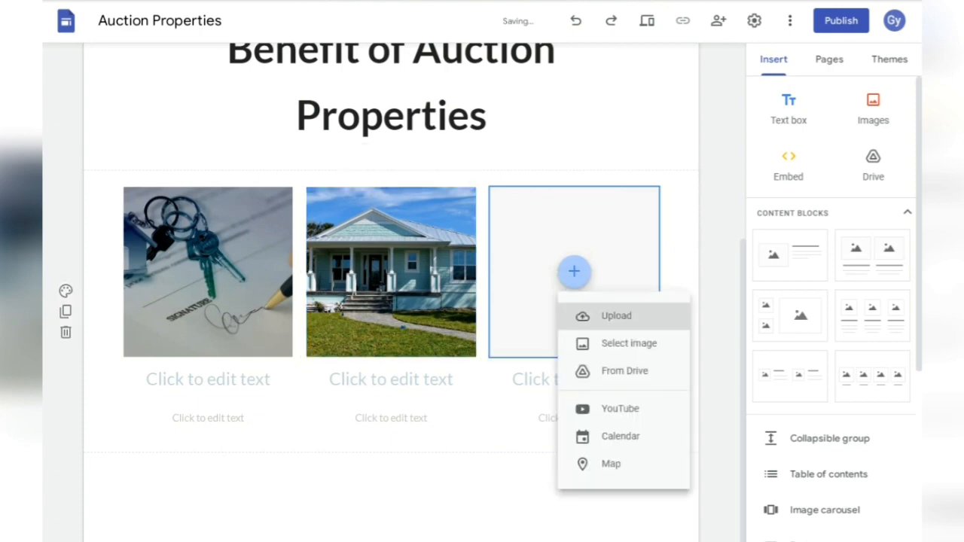
{"action": "left_click", "coordinate": [610, 316]}
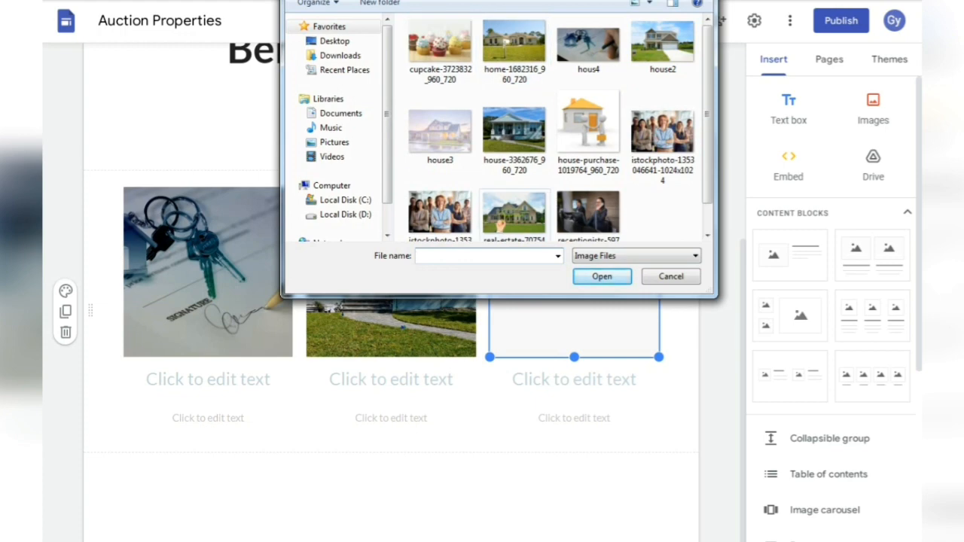
{"action": "left_click", "coordinate": [514, 213]}
{"action": "left_click", "coordinate": [601, 276]}
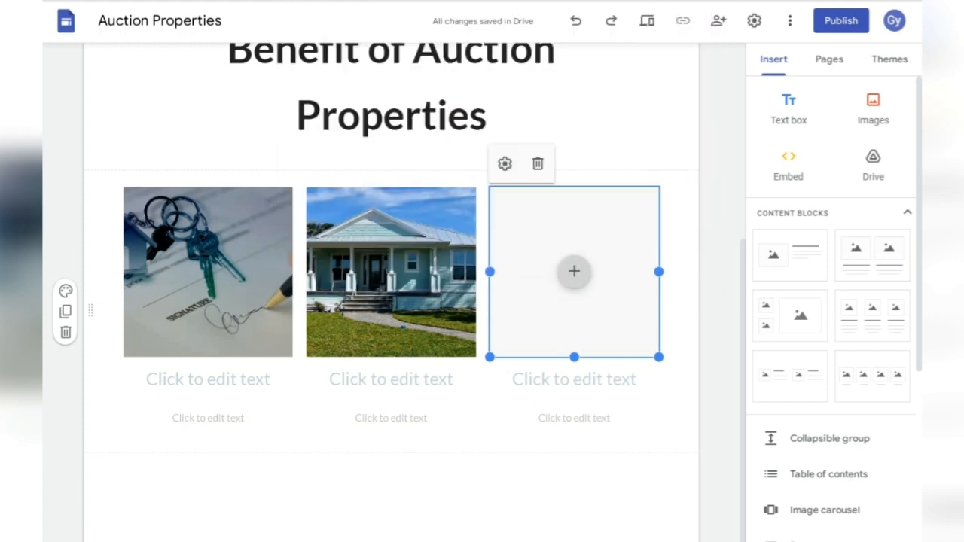
- Copy '100% Legal & Freehold Property' from Excel for the first column's caption
{"action": "left_click", "coordinate": [208, 379]}
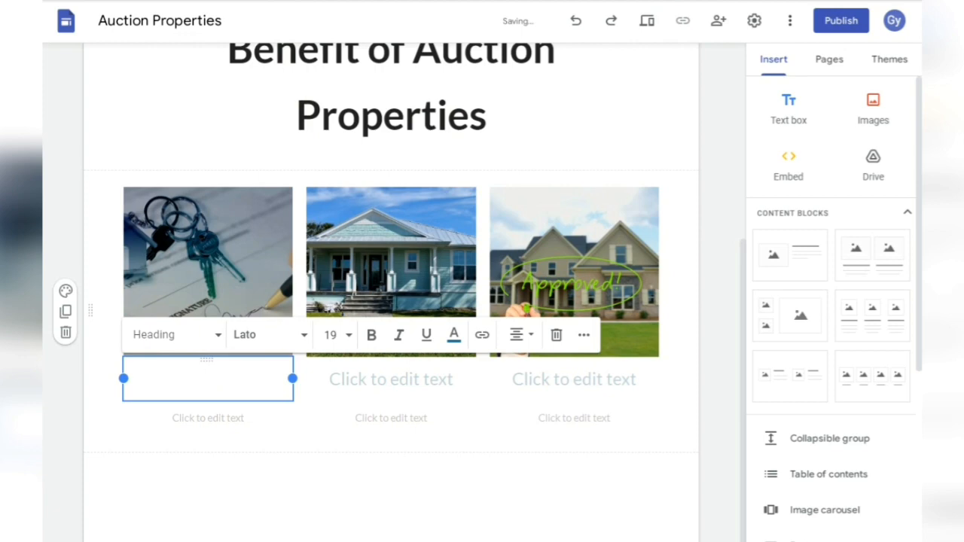
{"action": "key", "text": "alt+Tab"}
{"action": "key", "text": "alt+Tab"}
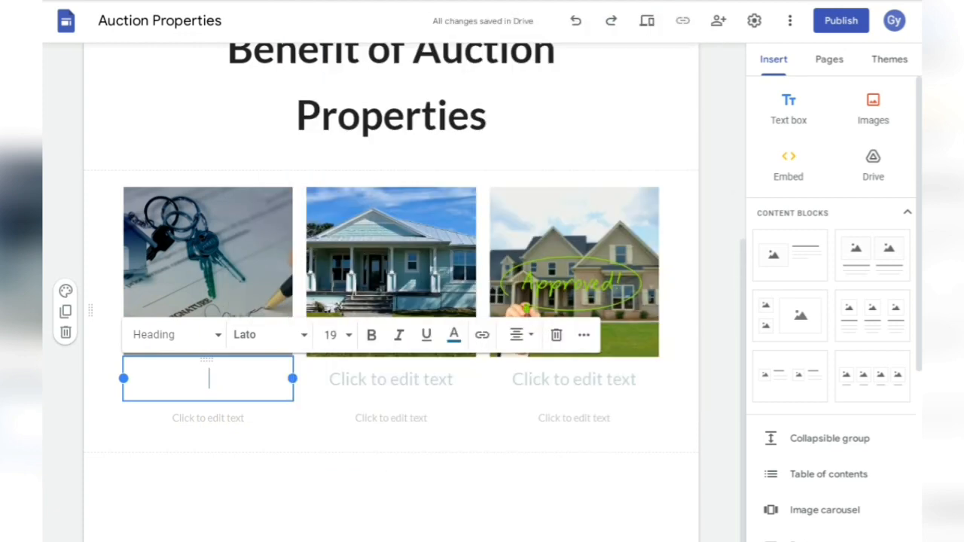
{"action": "key", "text": "alt+Tab"}
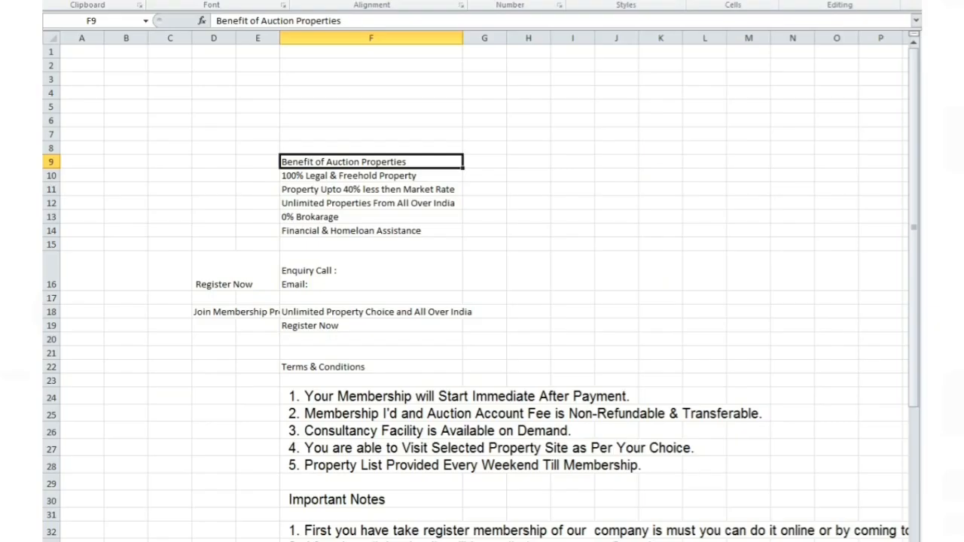
{"action": "left_click", "coordinate": [371, 176]}
{"action": "key", "text": "ctrl+c"}
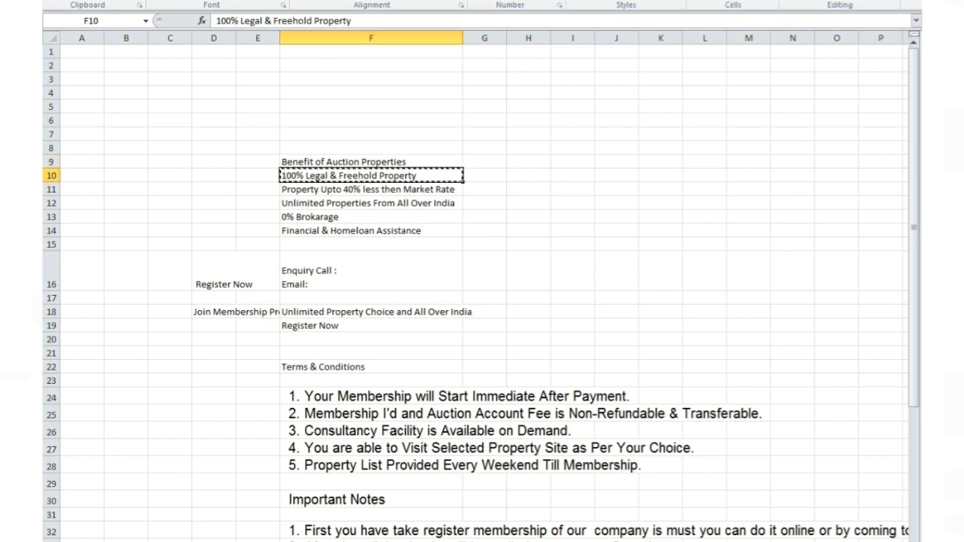
{"action": "key", "text": "alt+Tab"}
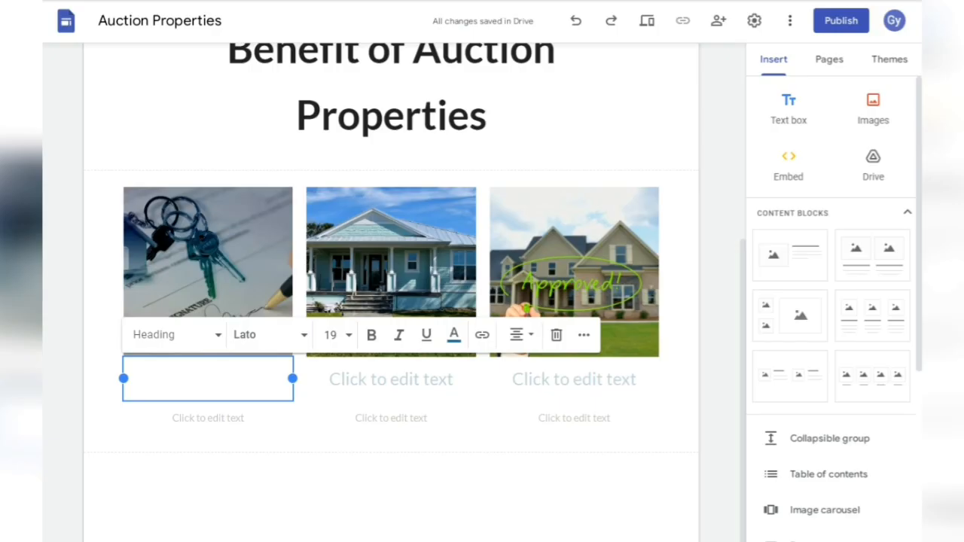
- Paste '100% Legal & Freehold Property' as the first caption, remove blank lines, and centre it
{"action": "key", "text": "ctrl+v"}
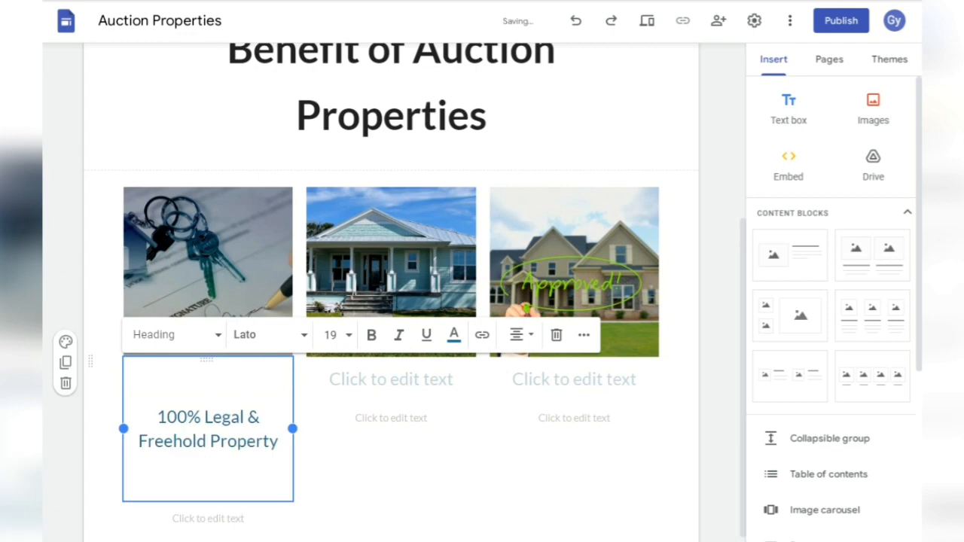
{"action": "key", "text": "BackSpace"}
{"action": "key", "text": "BackSpace"}
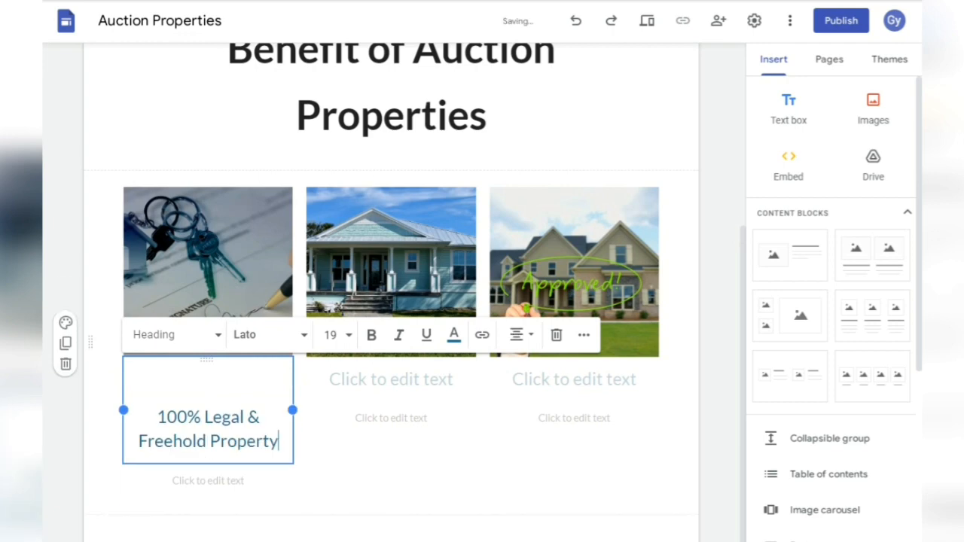
{"action": "left_click", "coordinate": [167, 417]}
{"action": "key", "text": "Left"}
{"action": "key", "text": "BackSpace"}
{"action": "key", "text": "BackSpace"}
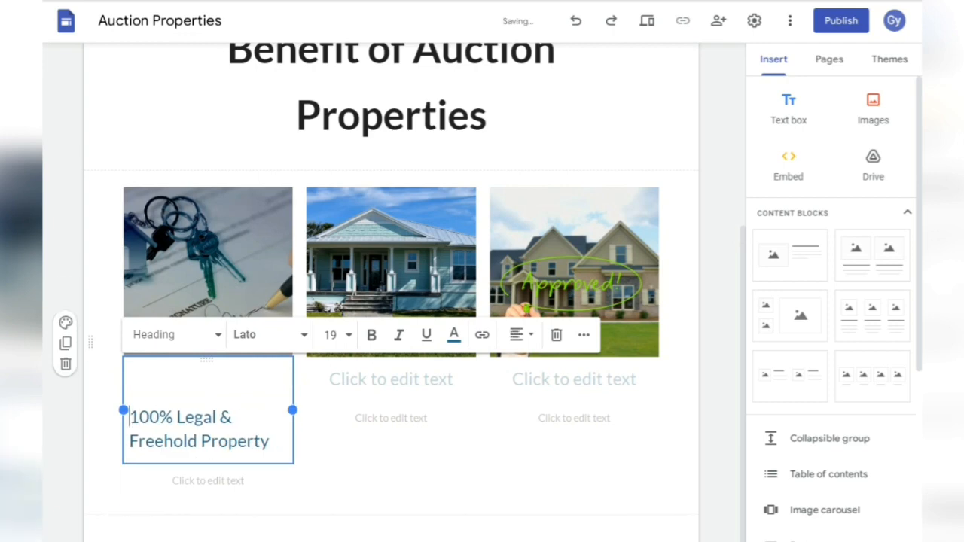
{"action": "triple_click", "coordinate": [235, 404]}
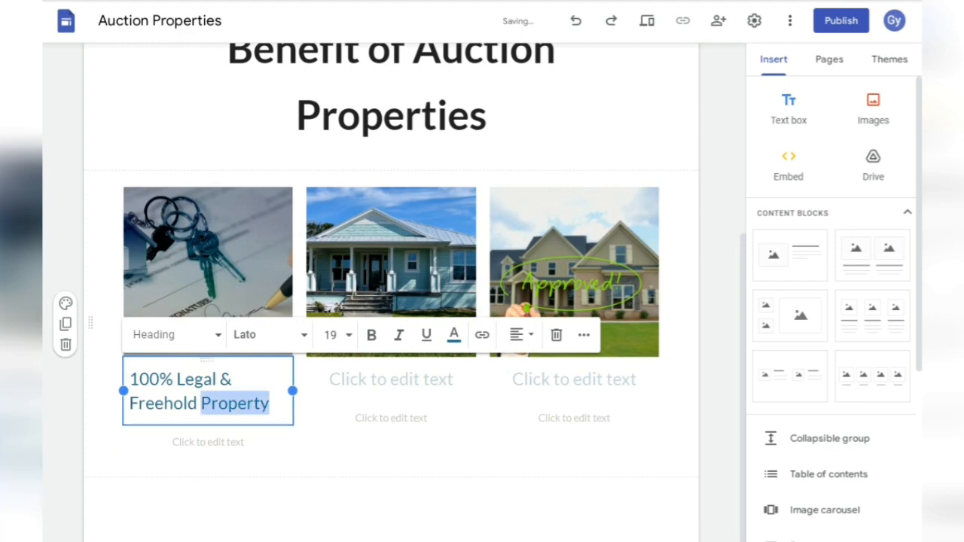
{"action": "left_click", "coordinate": [520, 334]}
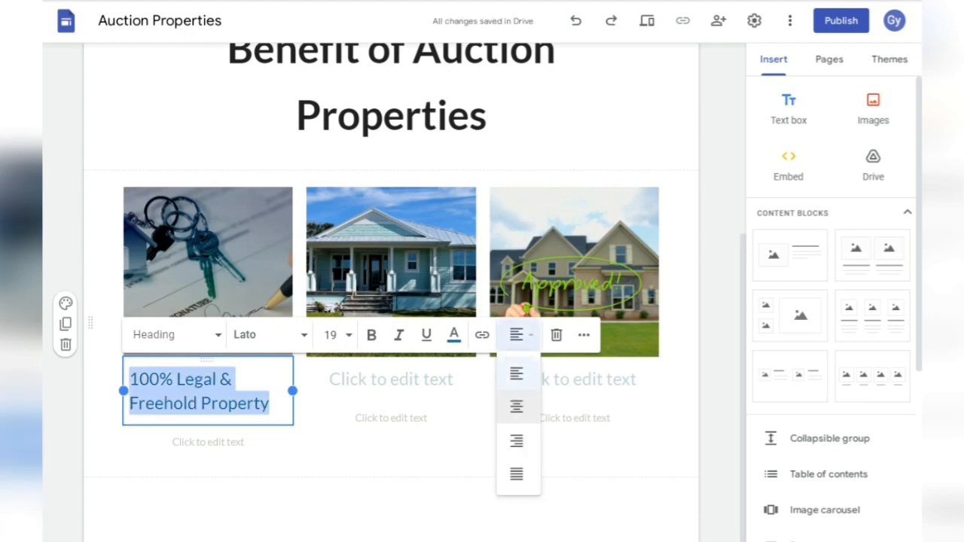
{"action": "left_click", "coordinate": [515, 405]}
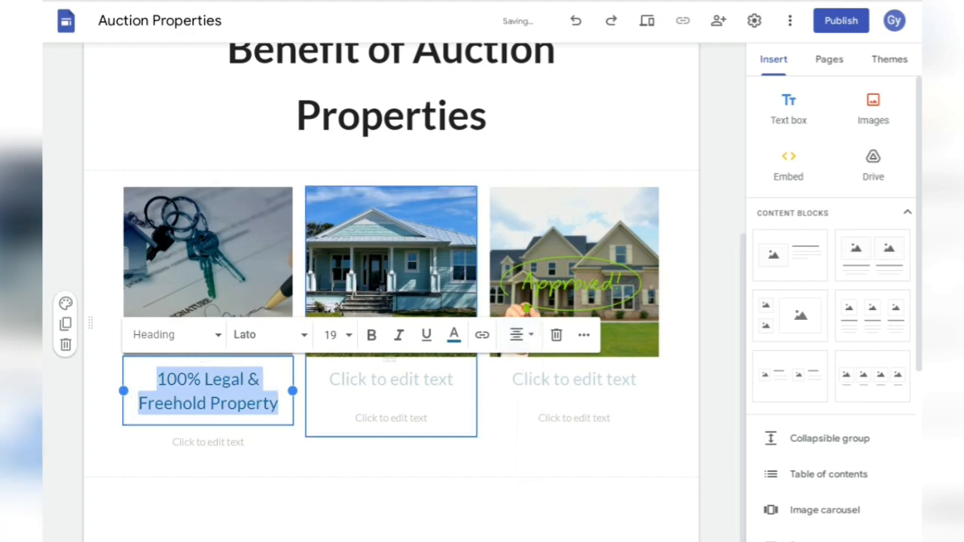
- Copy 'Property Upto 40% less then Market Rate' from Excel for the second column's caption
{"action": "left_click", "coordinate": [392, 379]}
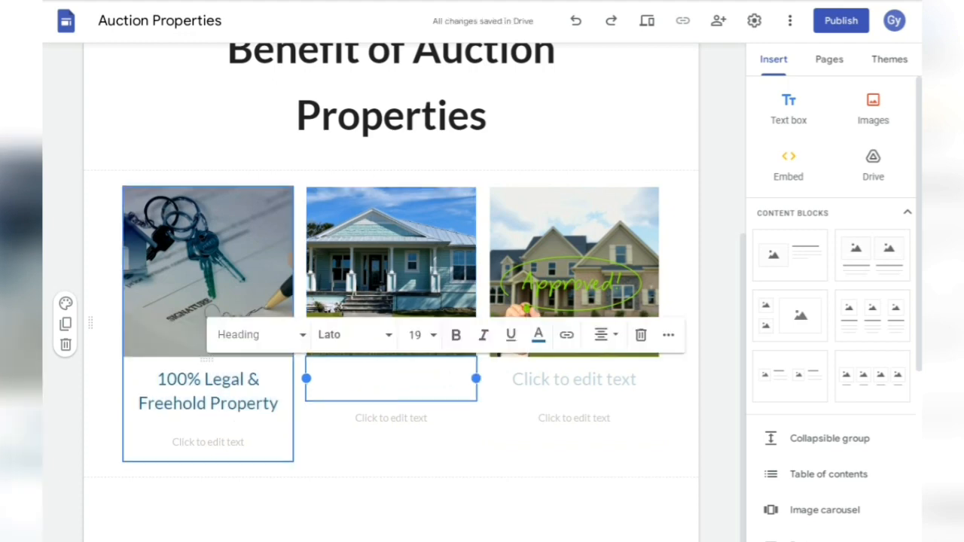
{"action": "left_click", "coordinate": [177, 380]}
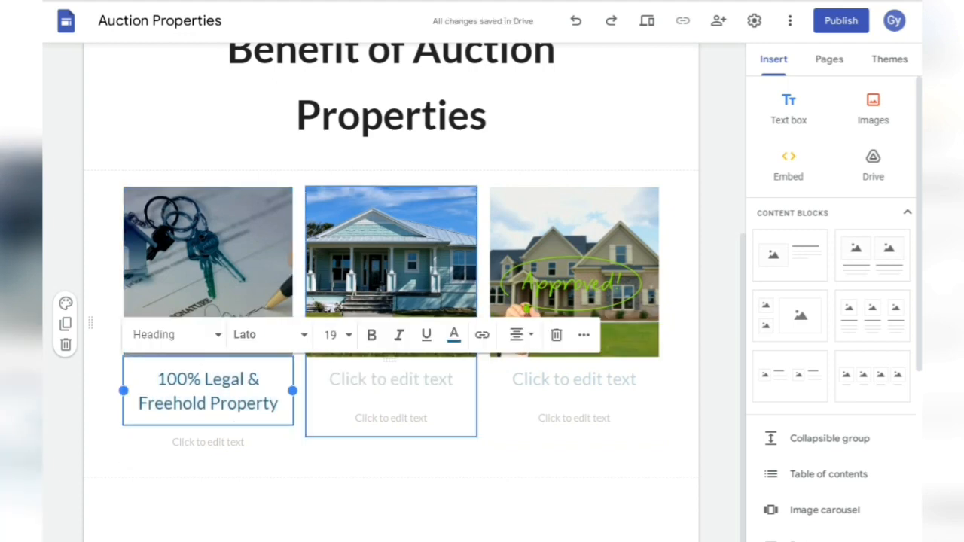
{"action": "left_click", "coordinate": [391, 380]}
{"action": "key", "text": "alt+Tab"}
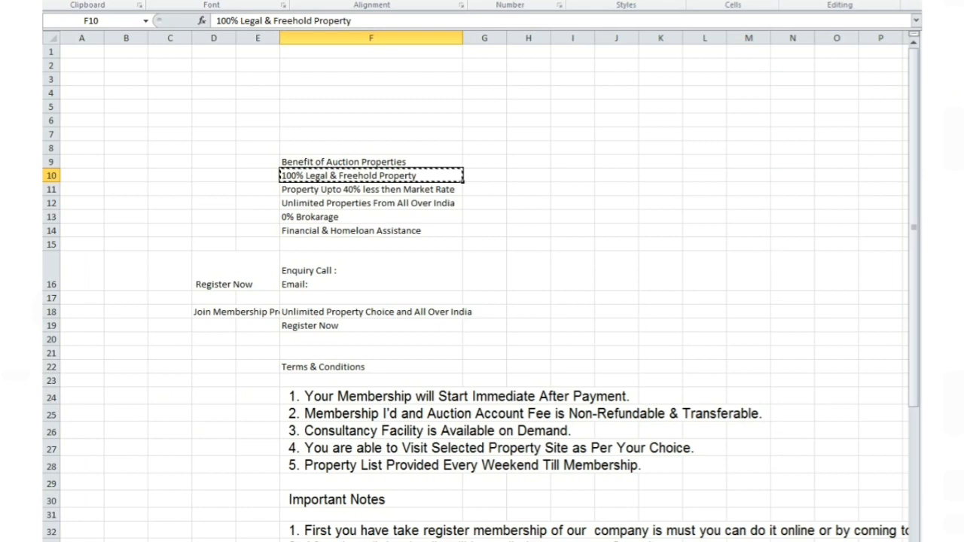
{"action": "left_click", "coordinate": [370, 190]}
{"action": "key", "text": "ctrl+c"}
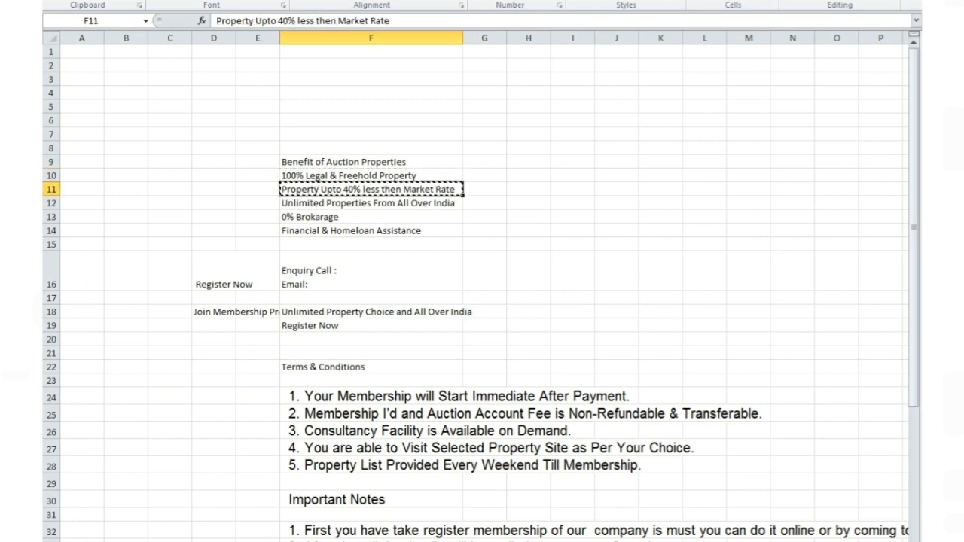
{"action": "key", "text": "alt+Tab"}
- Paste 'Property Upto 40% less then Market Rate' as the second caption, strip blank lines, and centre it
{"action": "key", "text": "ctrl+v"}
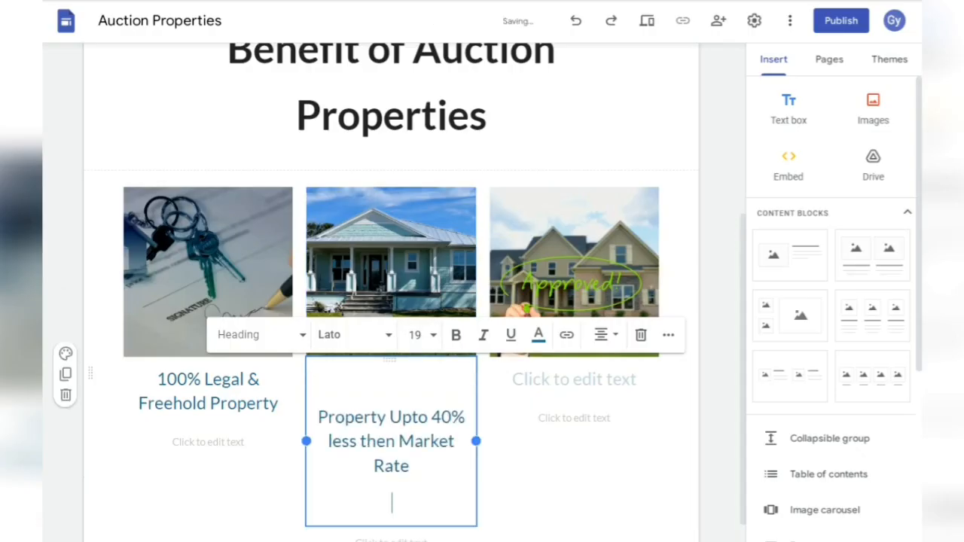
{"action": "key", "text": "BackSpace"}
{"action": "key", "text": "BackSpace"}
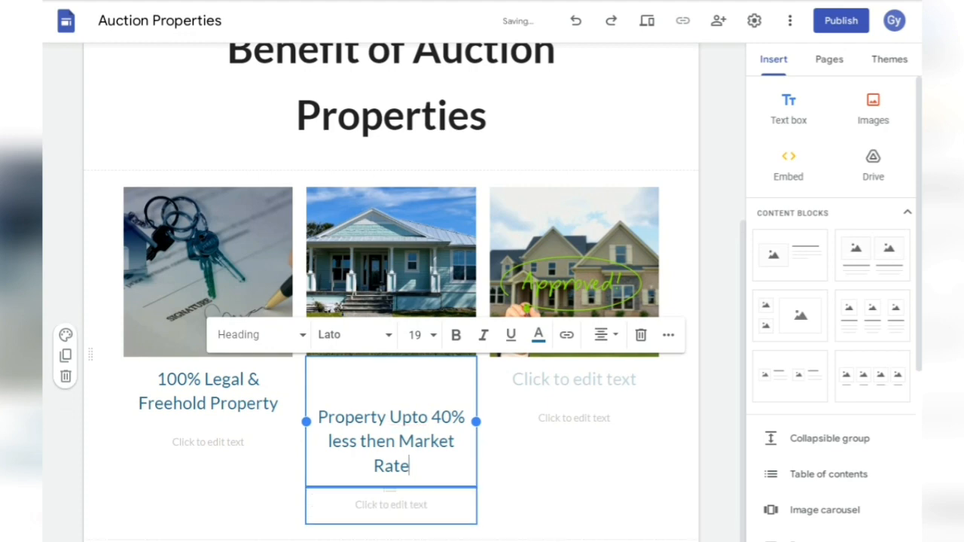
{"action": "type", "text": "e"}
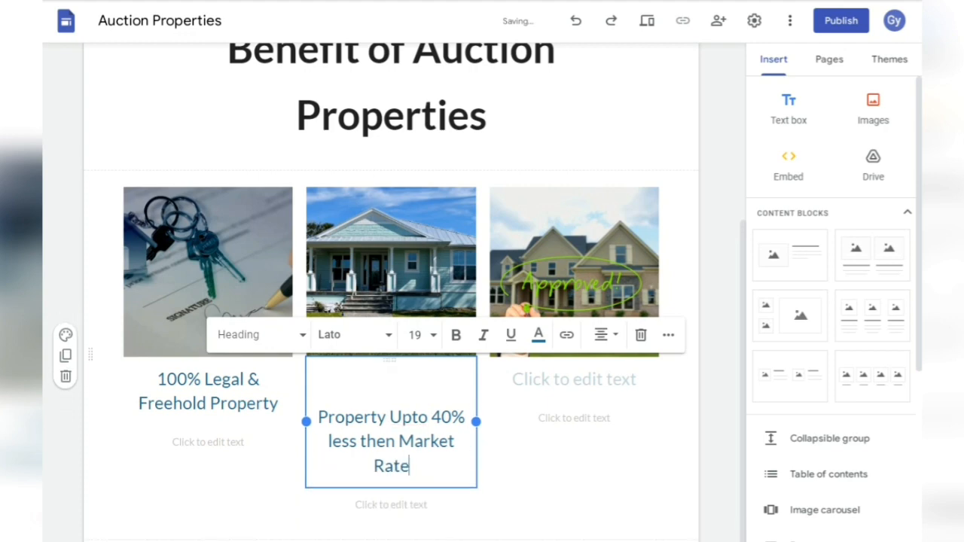
{"action": "left_click", "coordinate": [317, 417]}
{"action": "key", "text": "ctrl+shift+l"}
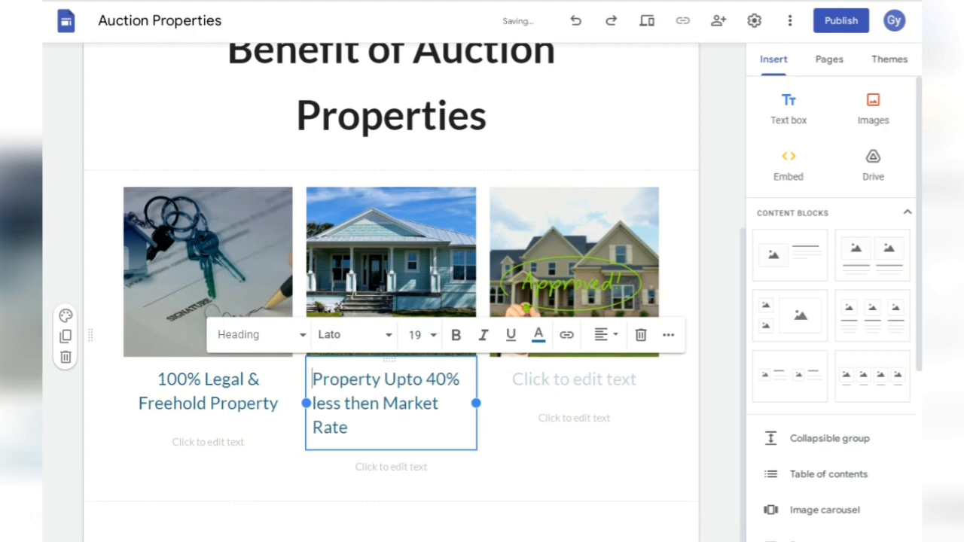
{"action": "triple_click", "coordinate": [339, 427]}
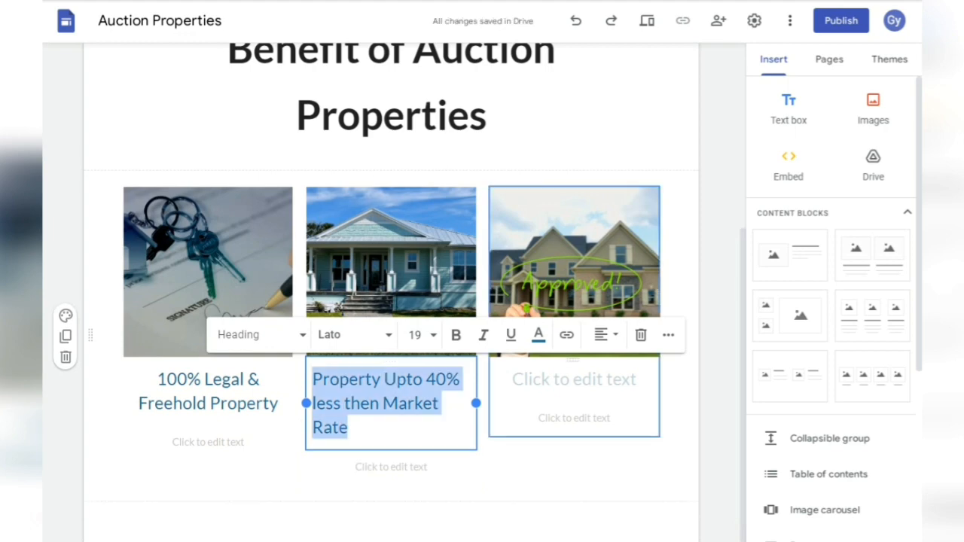
{"action": "left_click", "coordinate": [609, 334]}
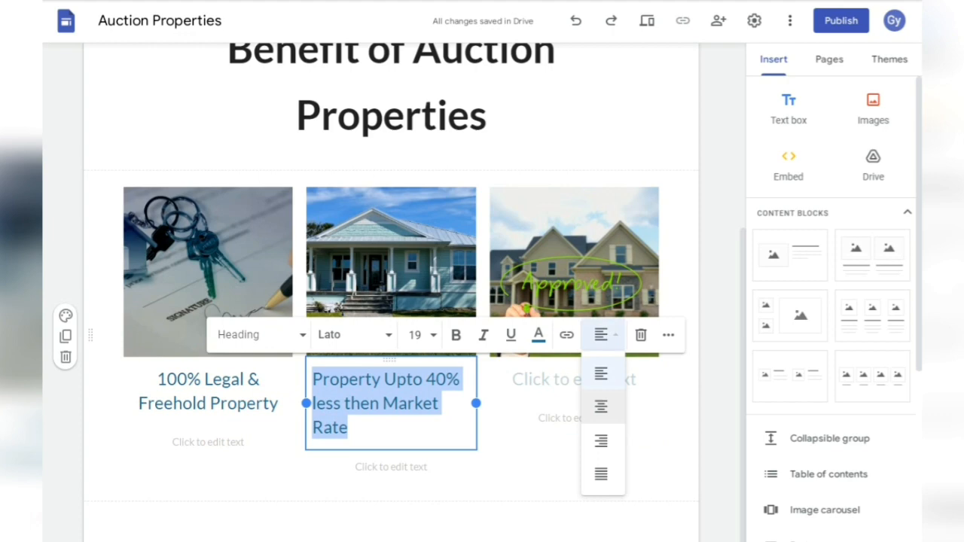
{"action": "left_click", "coordinate": [601, 407]}
{"action": "left_click", "coordinate": [575, 378]}
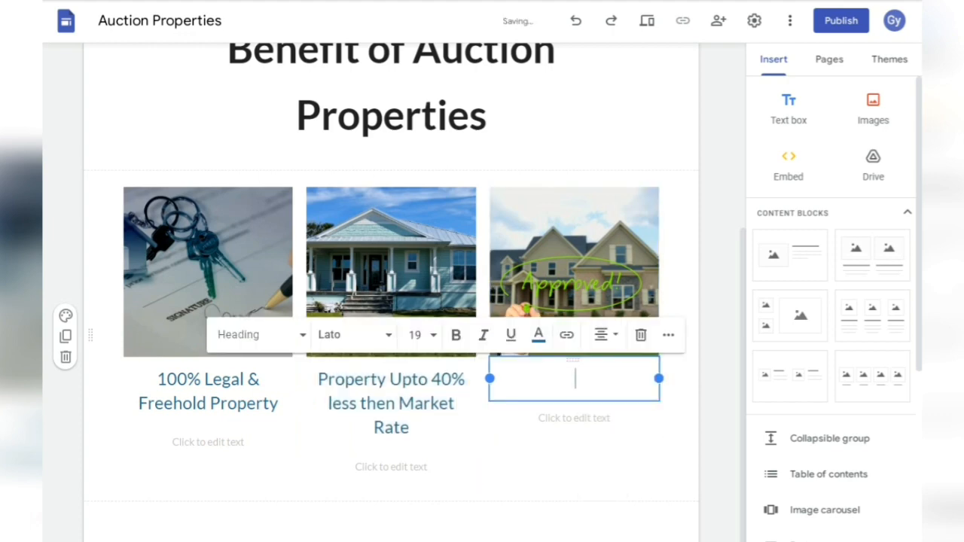
- Copy 'Unlimited Properties From All Over India' from the spreadsheet into the third caption, removing blank lines
{"action": "key", "text": "alt+Tab"}
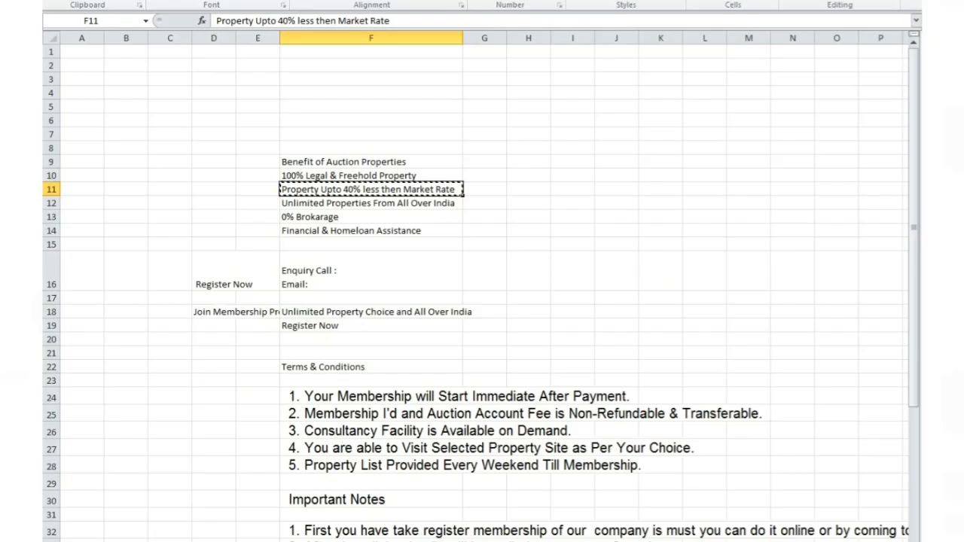
{"action": "left_click", "coordinate": [369, 203]}
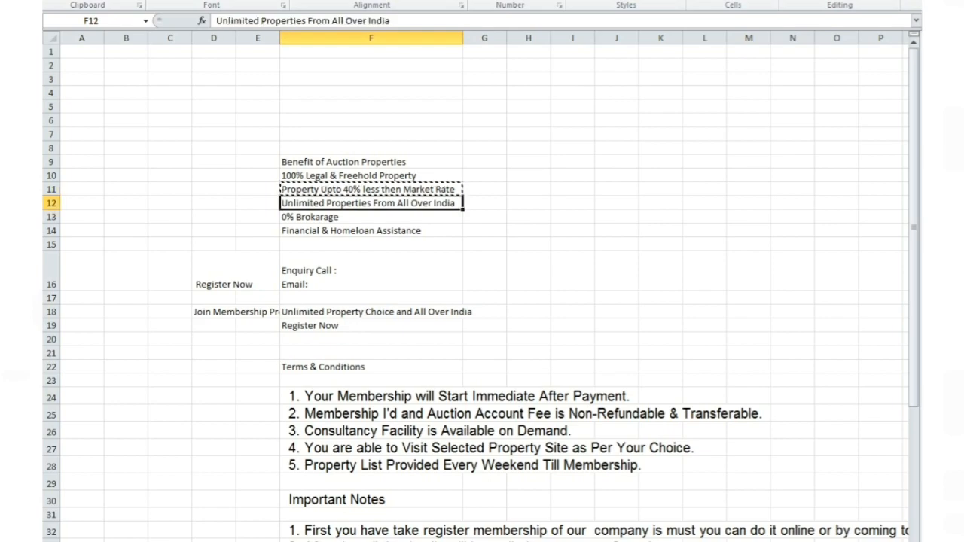
{"action": "key", "text": "ctrl+c"}
{"action": "key", "text": "alt+Tab"}
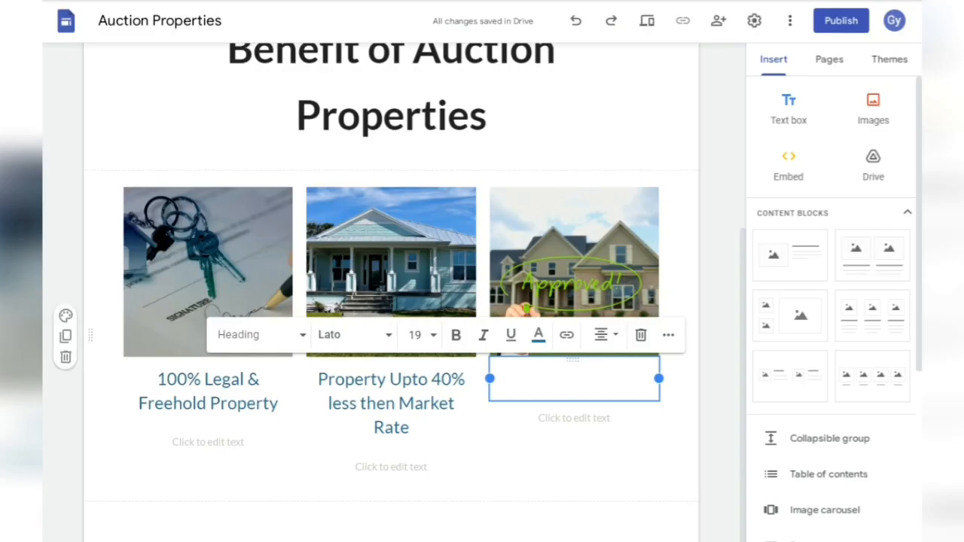
{"action": "key", "text": "ctrl+v"}
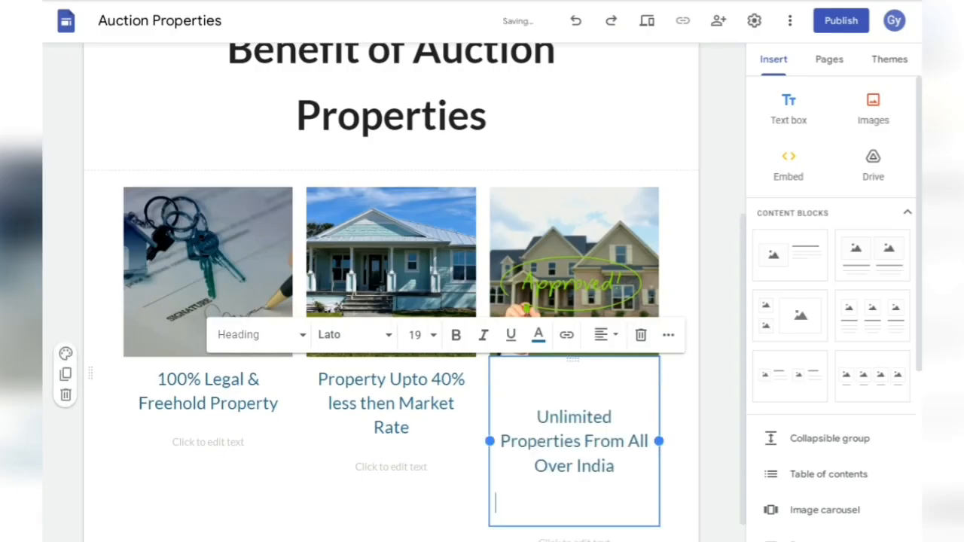
{"action": "key", "text": "BackSpace"}
{"action": "left_click", "coordinate": [536, 416]}
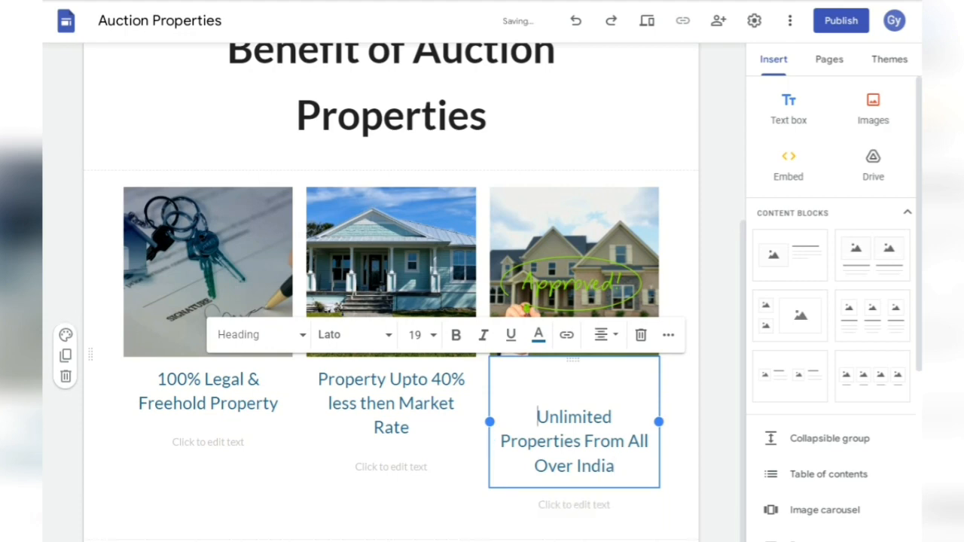
{"action": "key", "text": "BackSpace"}
{"action": "key", "text": "BackSpace"}
- Centre the third caption's heading text
{"action": "triple_click", "coordinate": [561, 427]}
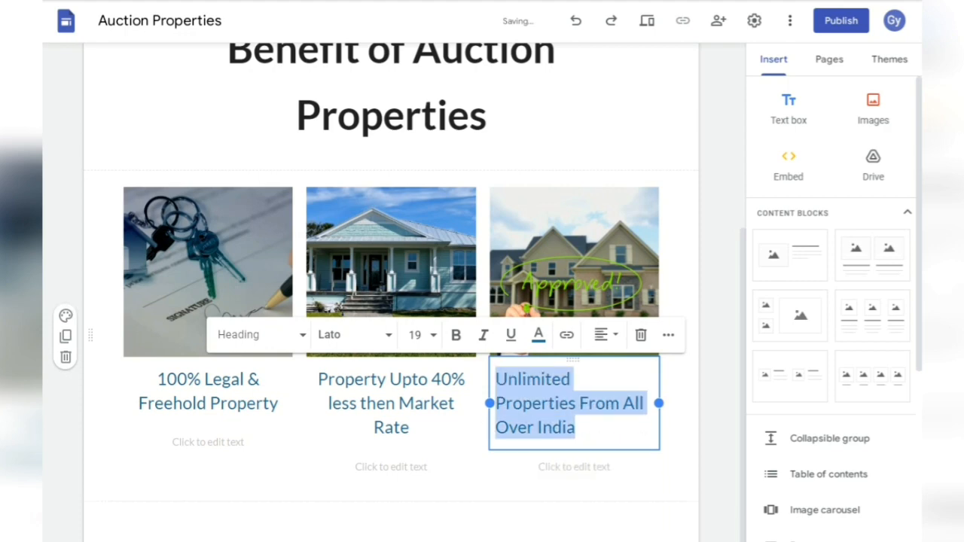
{"action": "triple_click", "coordinate": [562, 427]}
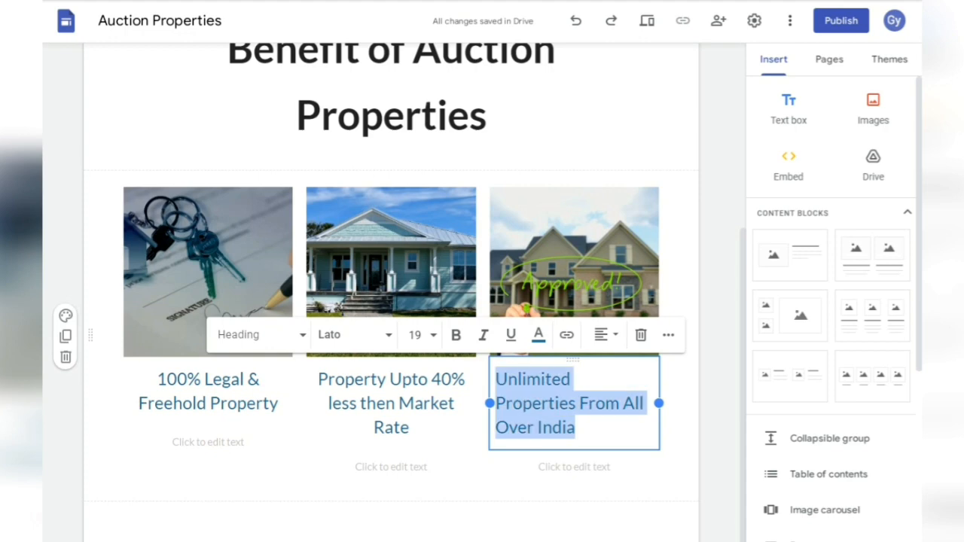
{"action": "left_click", "coordinate": [602, 334]}
{"action": "left_click", "coordinate": [601, 405]}
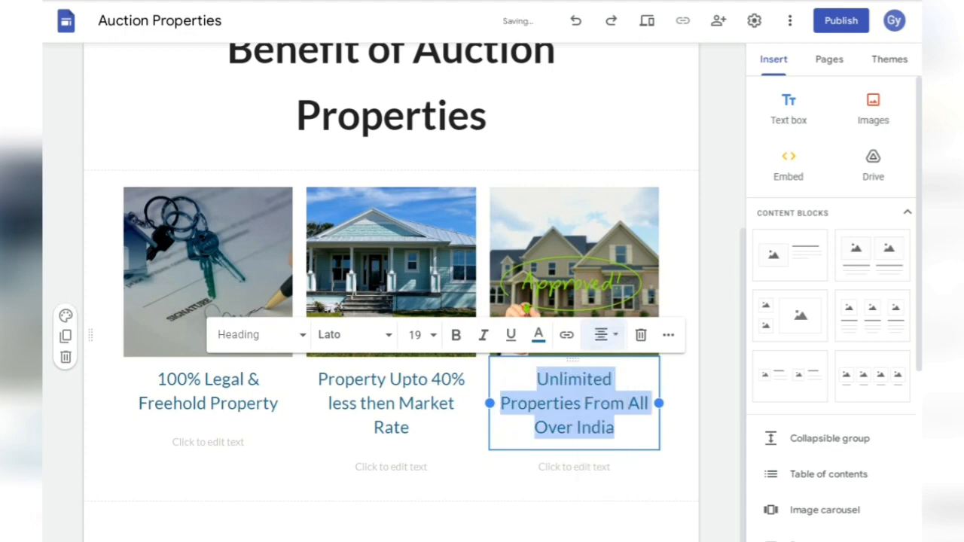
{"action": "left_click", "coordinate": [676, 470]}
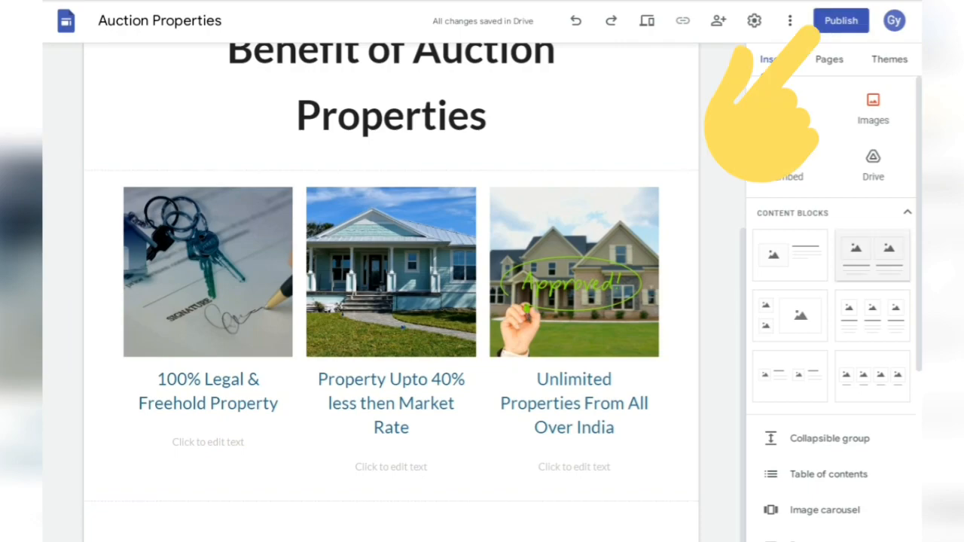
- Publish the Auction Properties site with the web address 'auctionproperties3'
{"action": "left_click", "coordinate": [841, 20]}
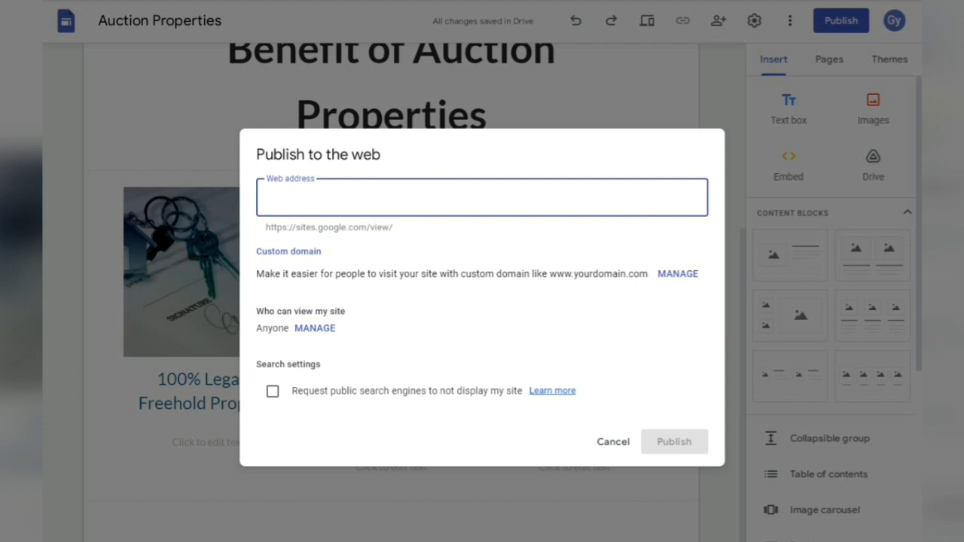
{"action": "type", "text": "auctionpr"}
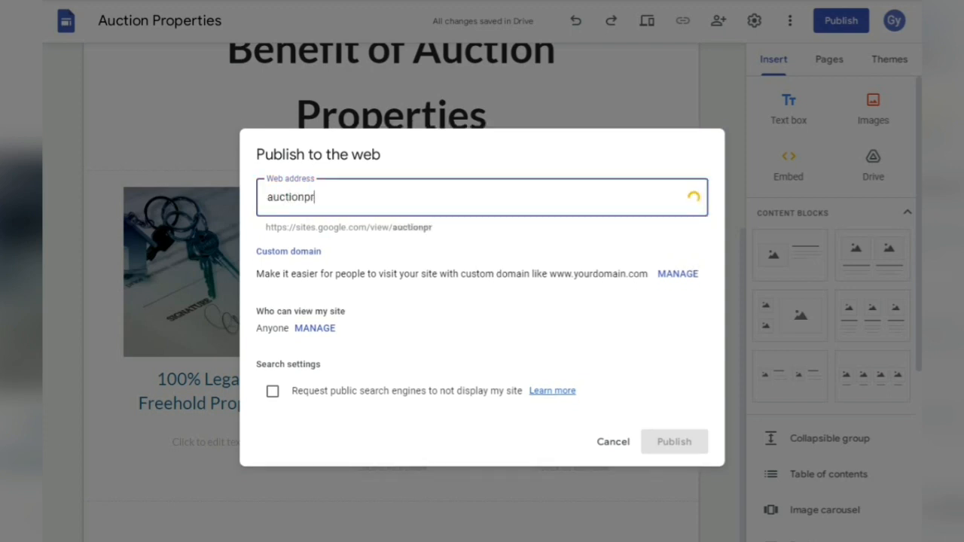
{"action": "type", "text": "operties"}
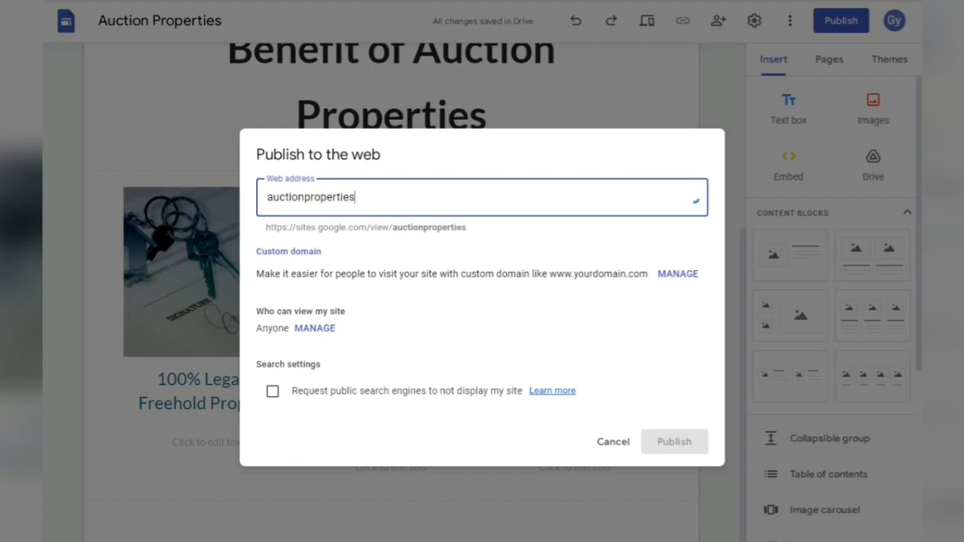
{"action": "type", "text": "3"}
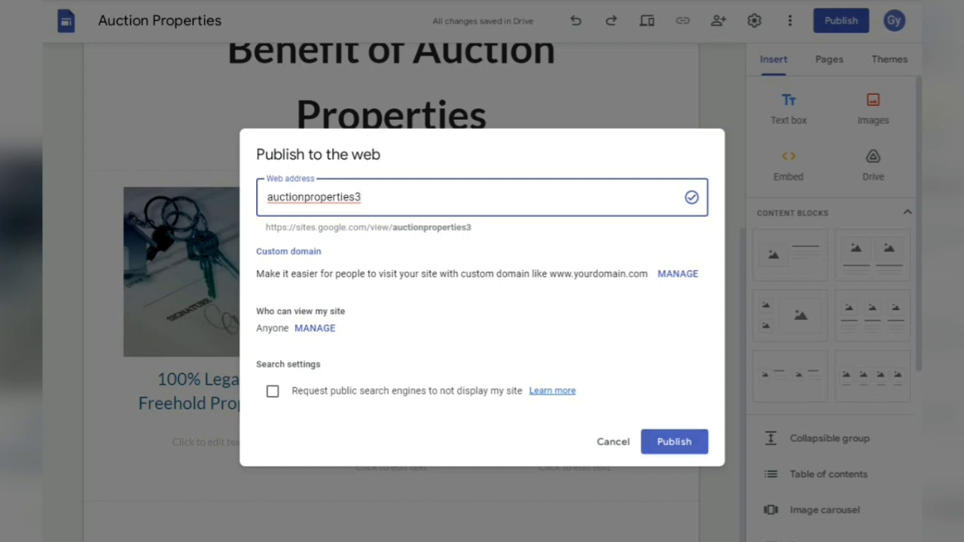
{"action": "left_click", "coordinate": [674, 442]}
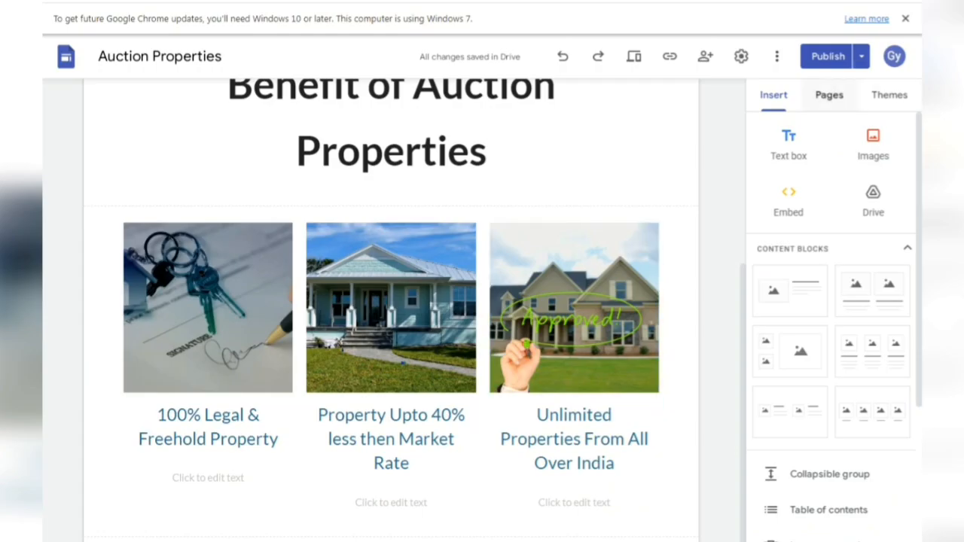
- Insert a two-image block below the cards and upload the house-purchase image into the left slot
{"action": "scroll", "coordinate": [574, 316], "scroll_direction": "down", "scroll_amount": 1}
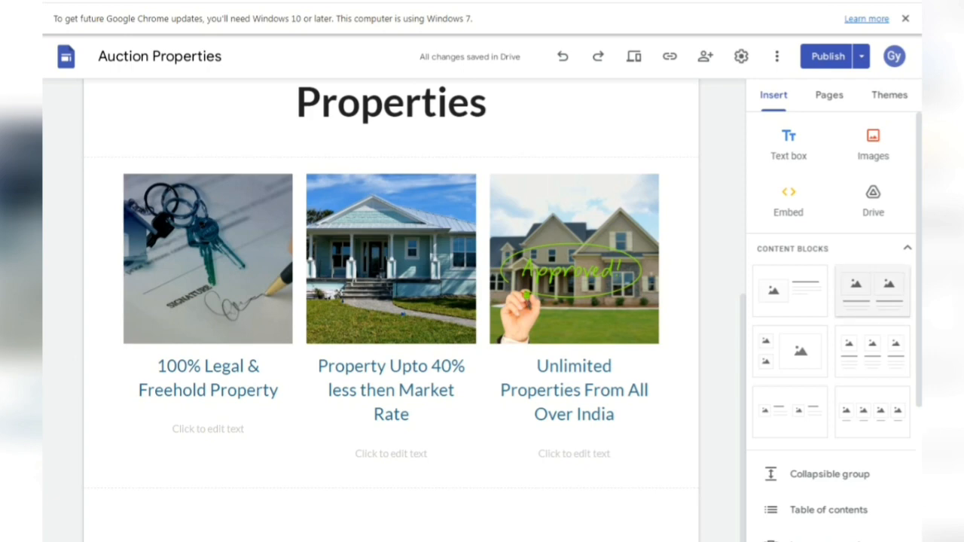
{"action": "left_click", "coordinate": [872, 290]}
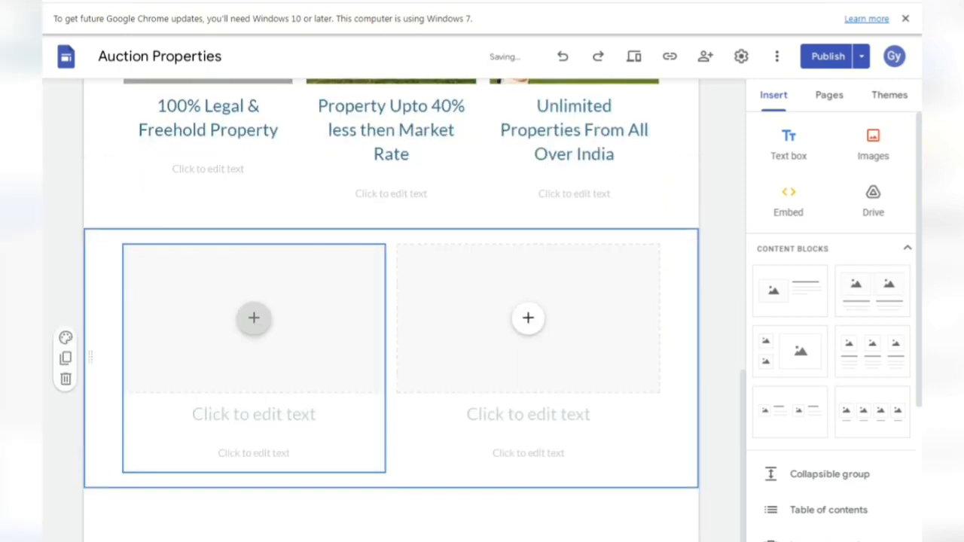
{"action": "left_click", "coordinate": [254, 318]}
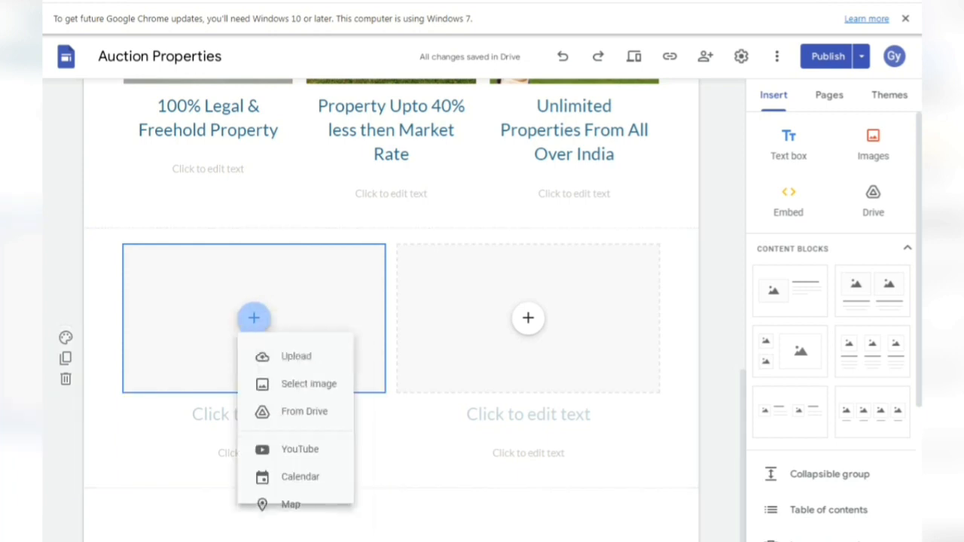
{"action": "left_click", "coordinate": [295, 362]}
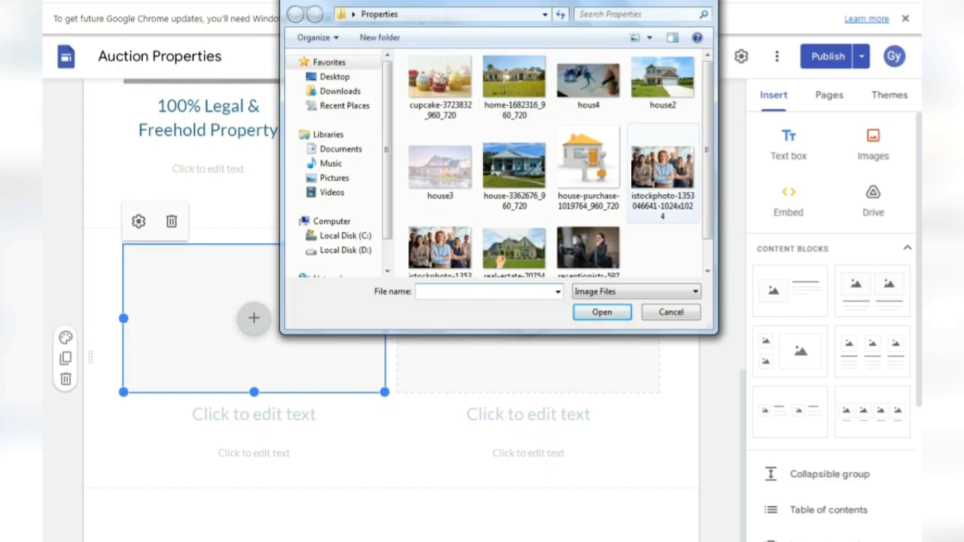
{"action": "left_click", "coordinate": [588, 168]}
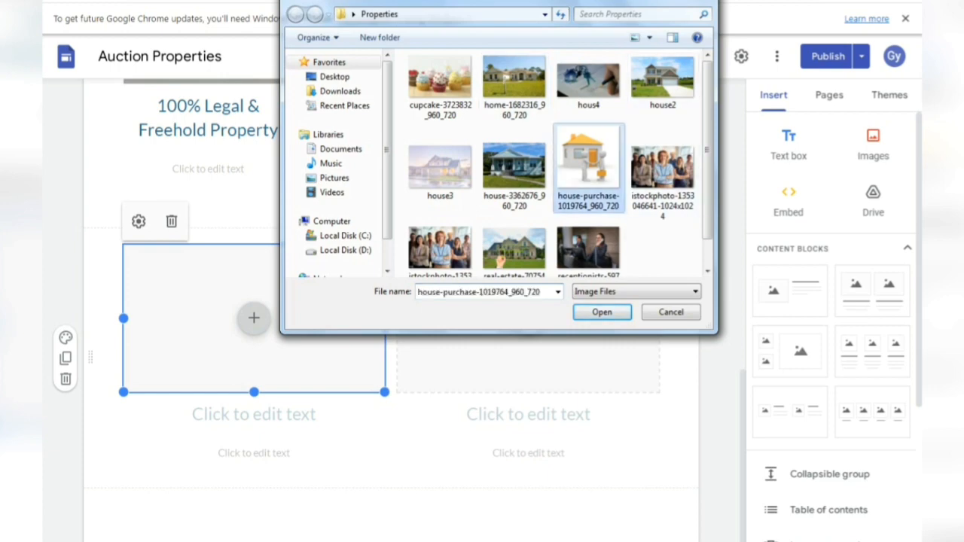
{"action": "left_click", "coordinate": [602, 312]}
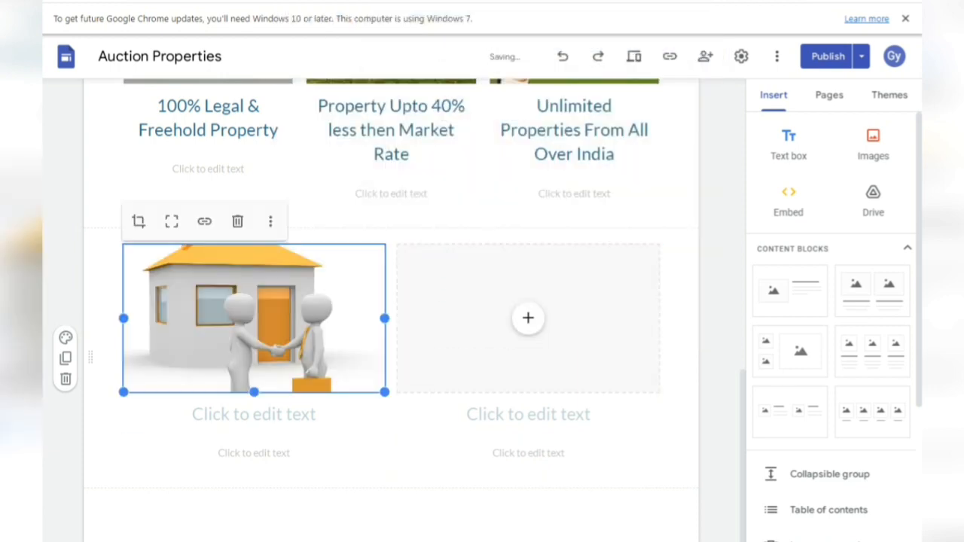
- Upload the receptionists photo into the right image slot
{"action": "left_click", "coordinate": [528, 317]}
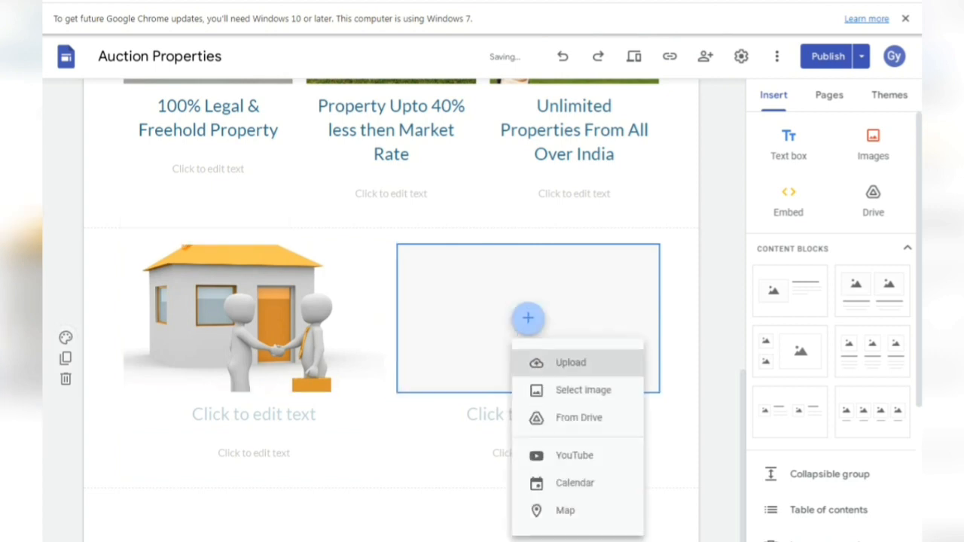
{"action": "left_click", "coordinate": [554, 363]}
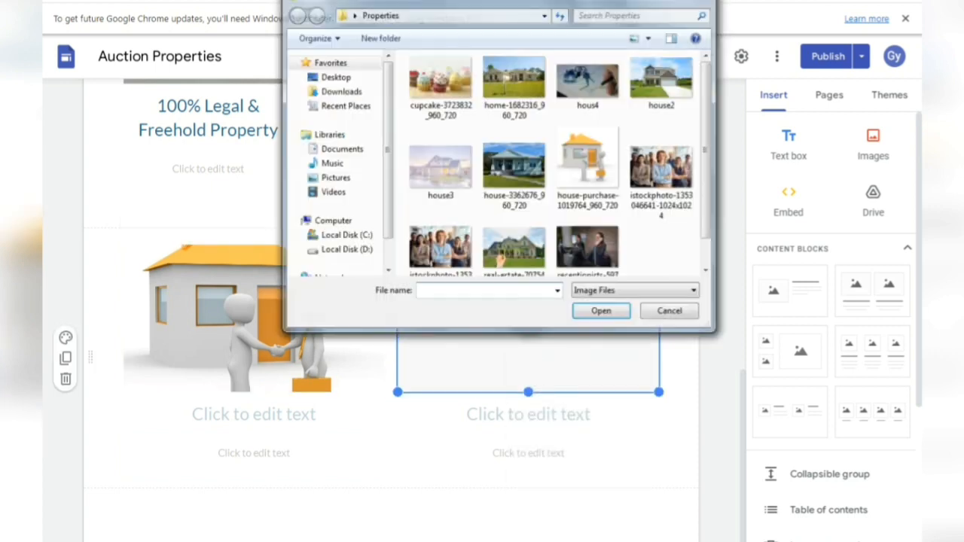
{"action": "left_click", "coordinate": [589, 249]}
{"action": "key", "text": "Return"}
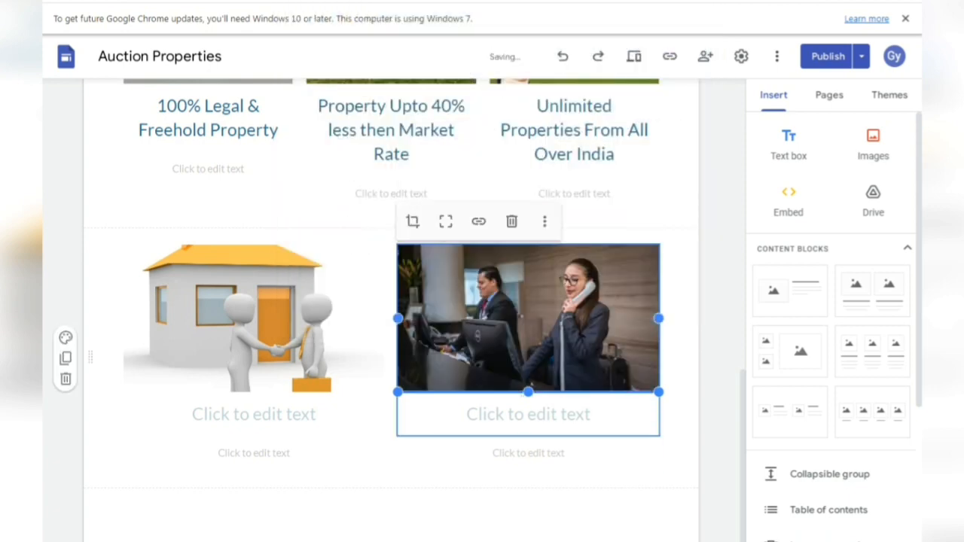
{"action": "left_click", "coordinate": [254, 415]}
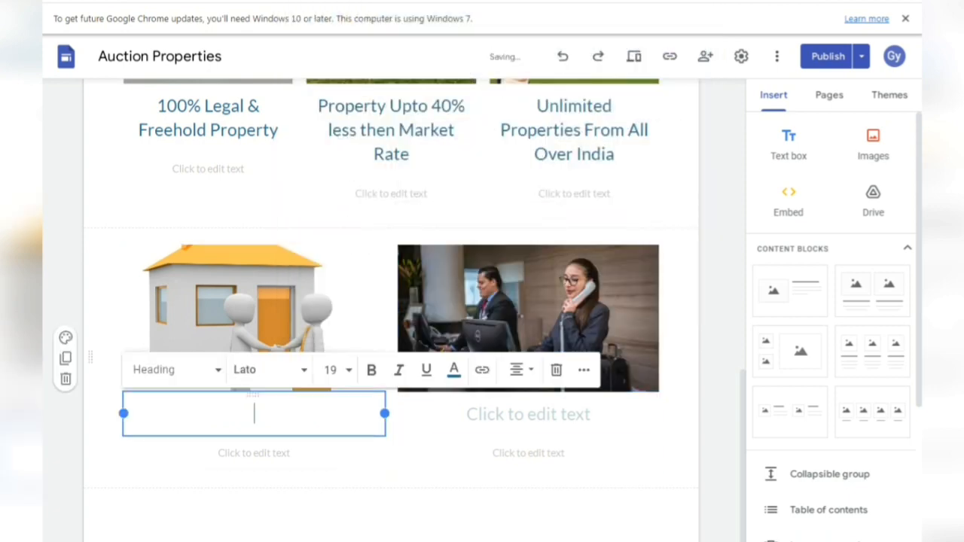
- Paste '0% Brokarage' from the spreadsheet as the house-image caption and centre it
{"action": "key", "text": "alt+Tab"}
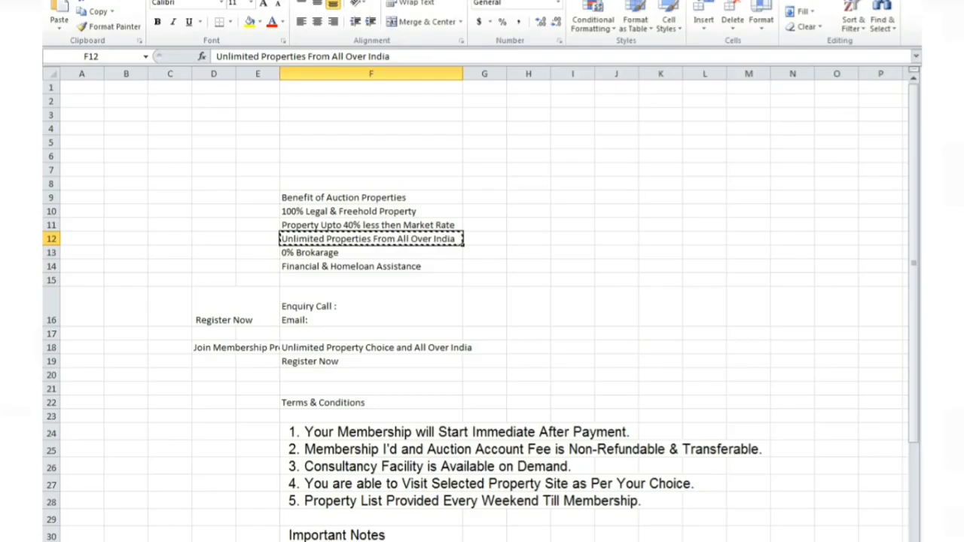
{"action": "left_click", "coordinate": [371, 253]}
{"action": "key", "text": "ctrl+c"}
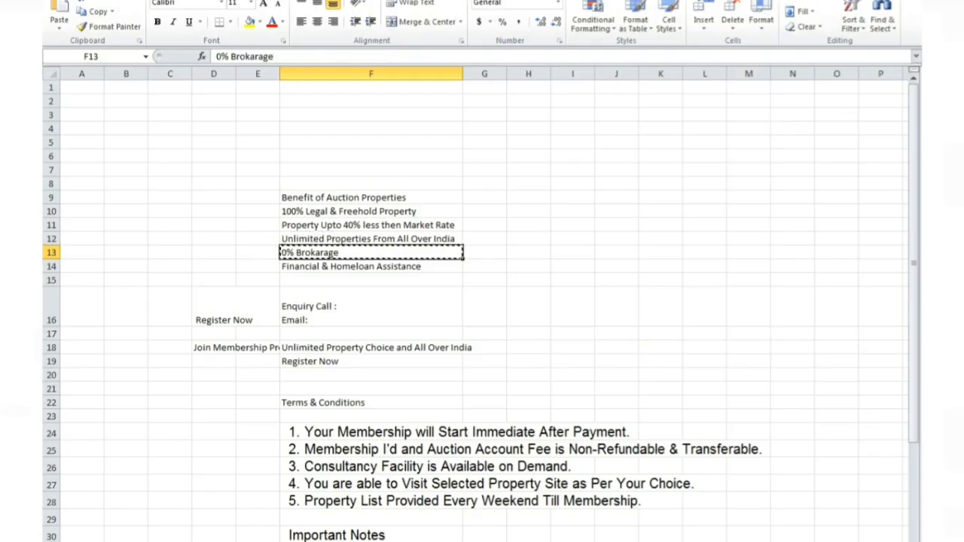
{"action": "key", "text": "alt+Tab"}
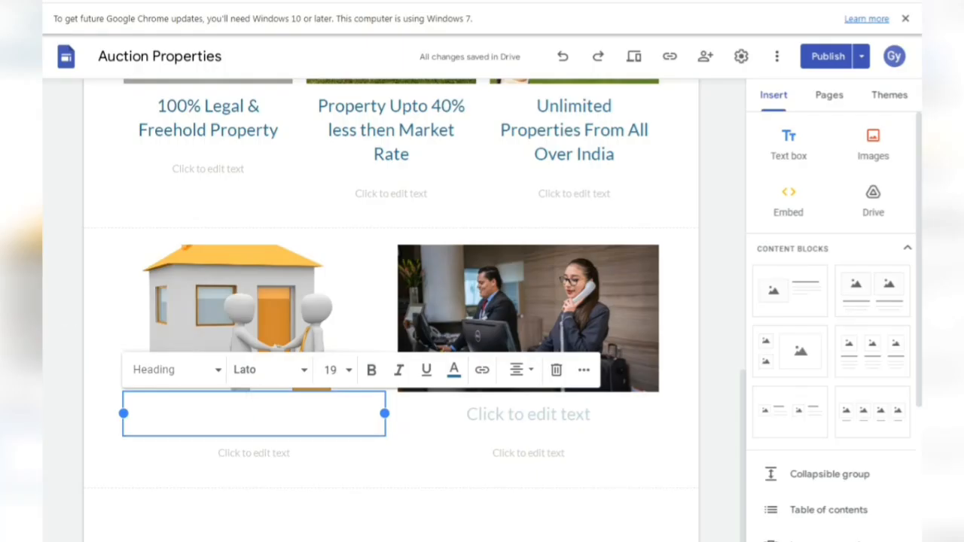
{"action": "key", "text": "ctrl+v"}
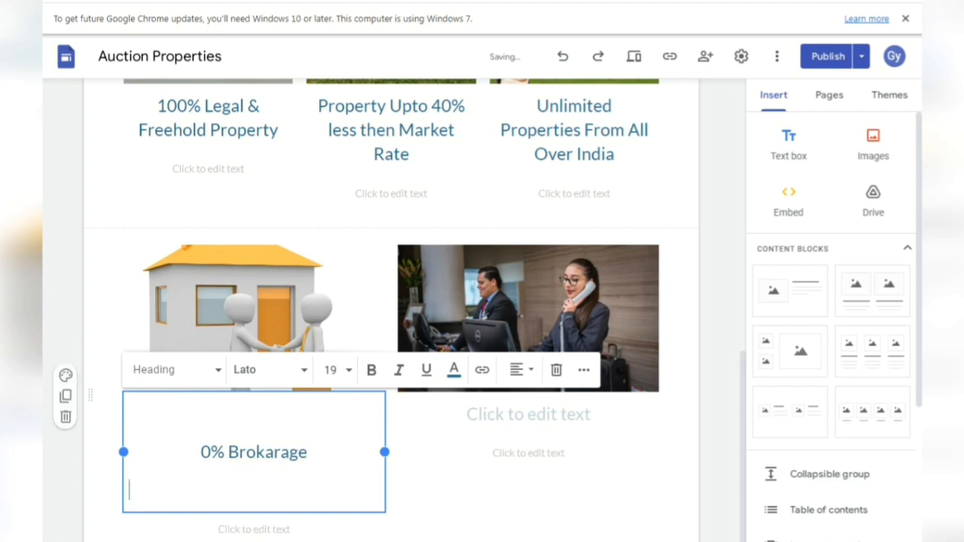
{"action": "key", "text": "BackSpace"}
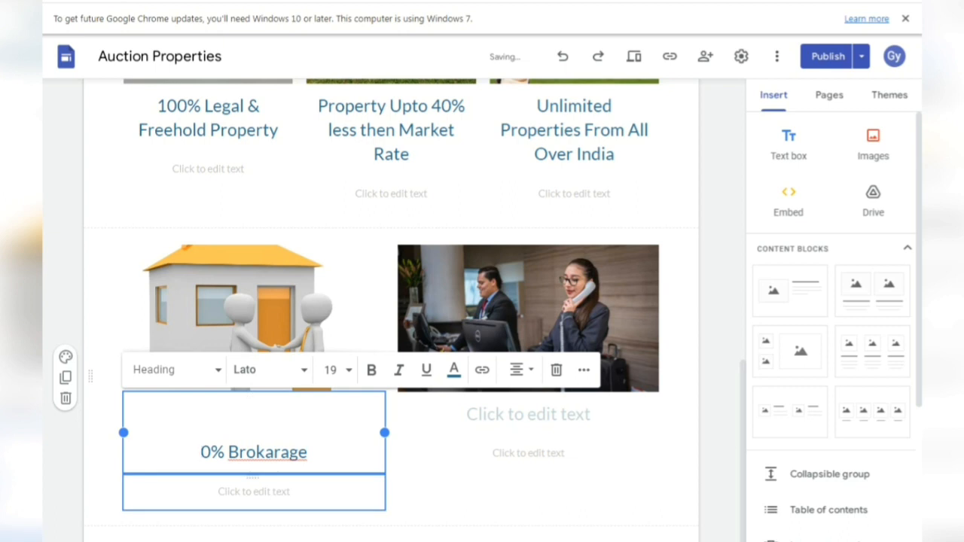
{"action": "key", "text": "ctrl+shift+l"}
{"action": "key", "text": "BackSpace"}
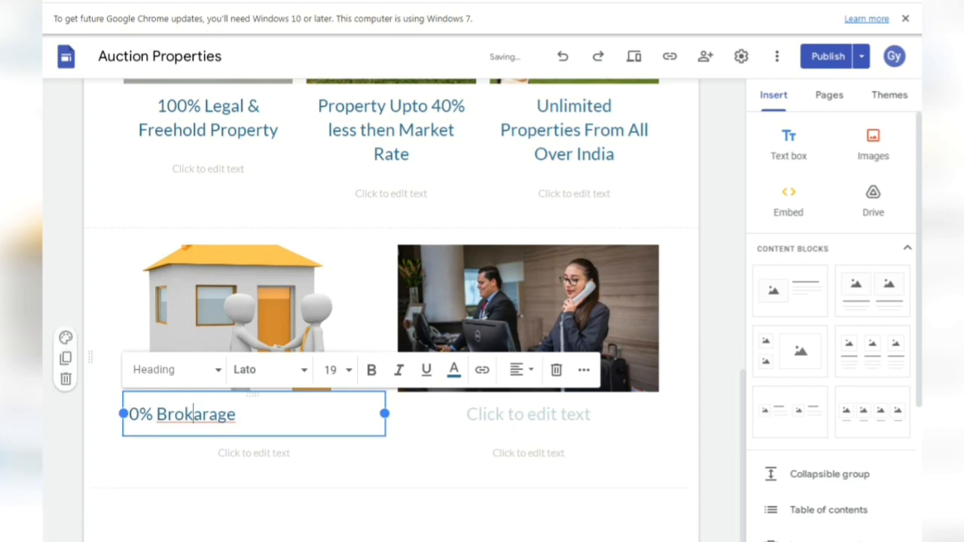
{"action": "key", "text": "shift+End"}
{"action": "left_click", "coordinate": [520, 369]}
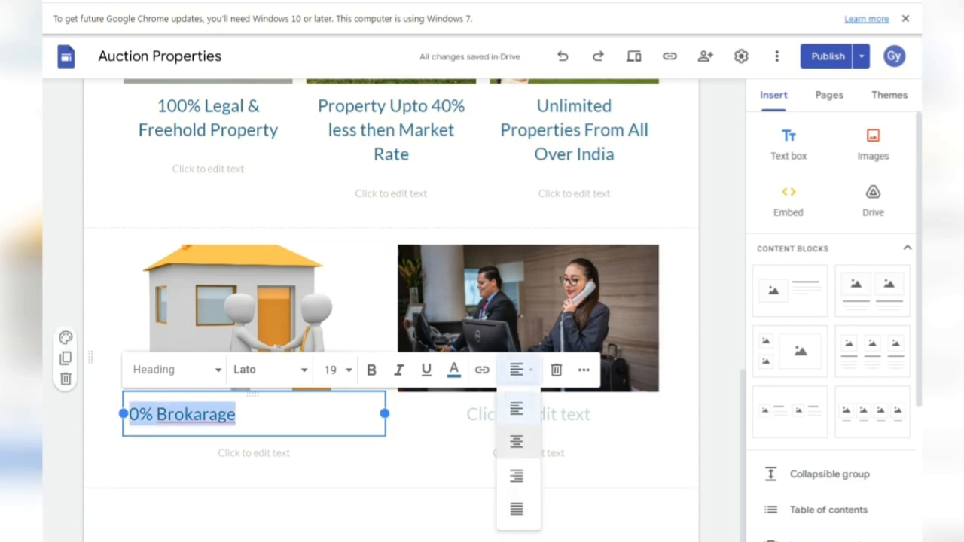
{"action": "left_click", "coordinate": [515, 442]}
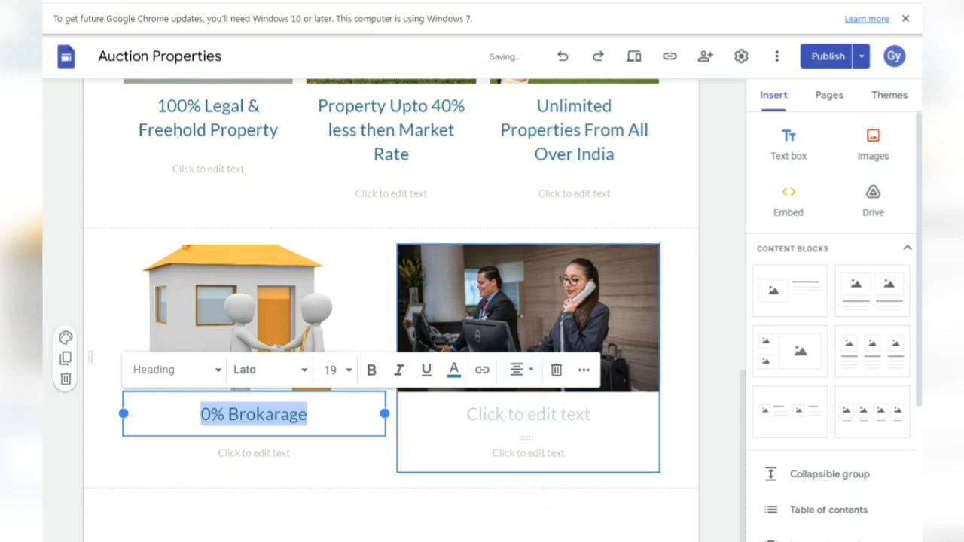
- Paste 'Financial & Homeloan Assistance' under the receptionists photo and centre it
{"action": "left_click", "coordinate": [528, 414]}
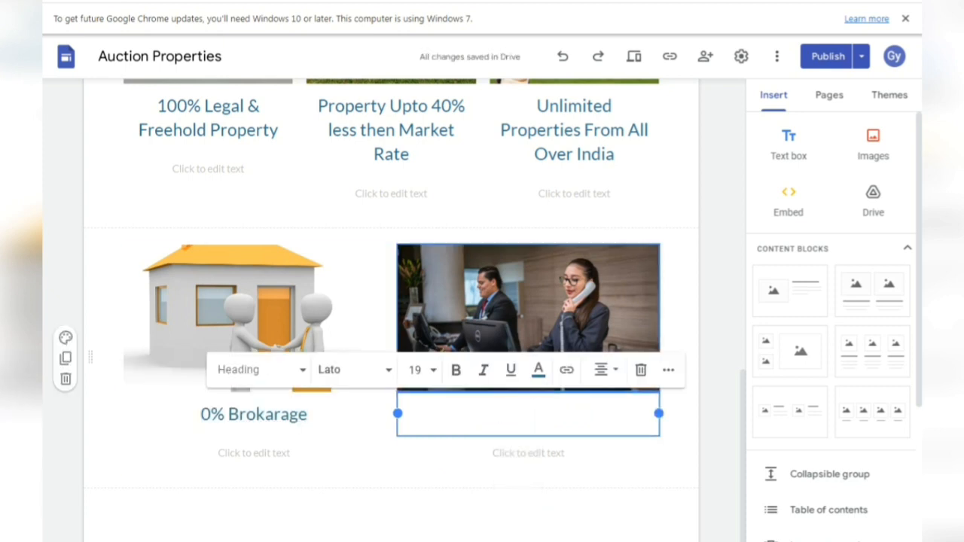
{"action": "key", "text": "alt+Tab"}
{"action": "key", "text": "Down"}
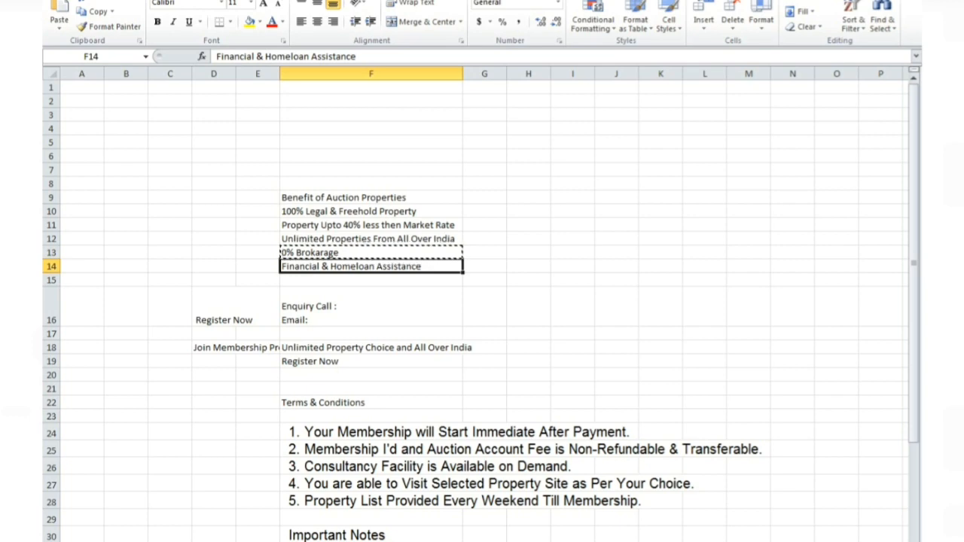
{"action": "key", "text": "ctrl+c"}
{"action": "key", "text": "alt+Tab"}
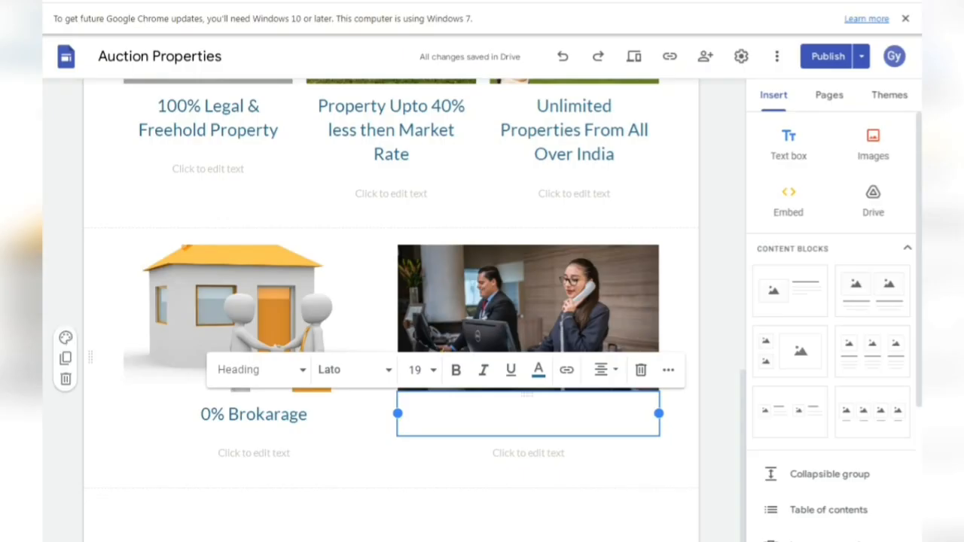
{"action": "key", "text": "ctrl+v"}
{"action": "key", "text": "BackSpace"}
{"action": "key", "text": "BackSpace"}
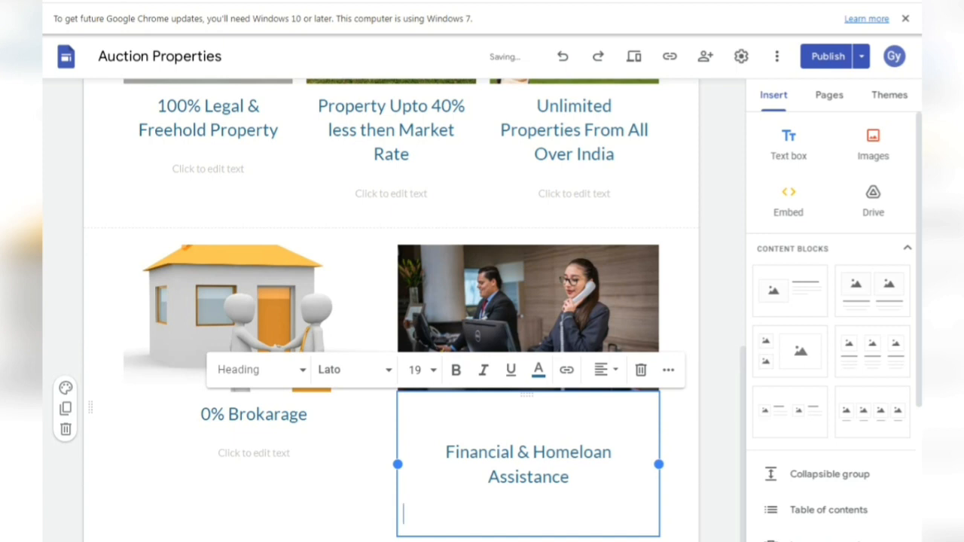
{"action": "left_click", "coordinate": [447, 452]}
{"action": "key", "text": "BackSpace"}
{"action": "key", "text": "BackSpace"}
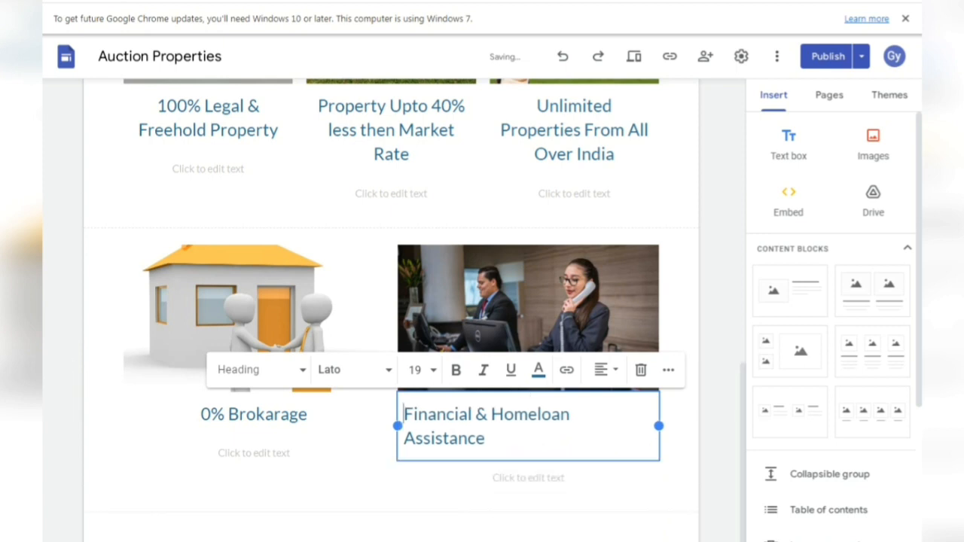
{"action": "triple_click", "coordinate": [452, 438]}
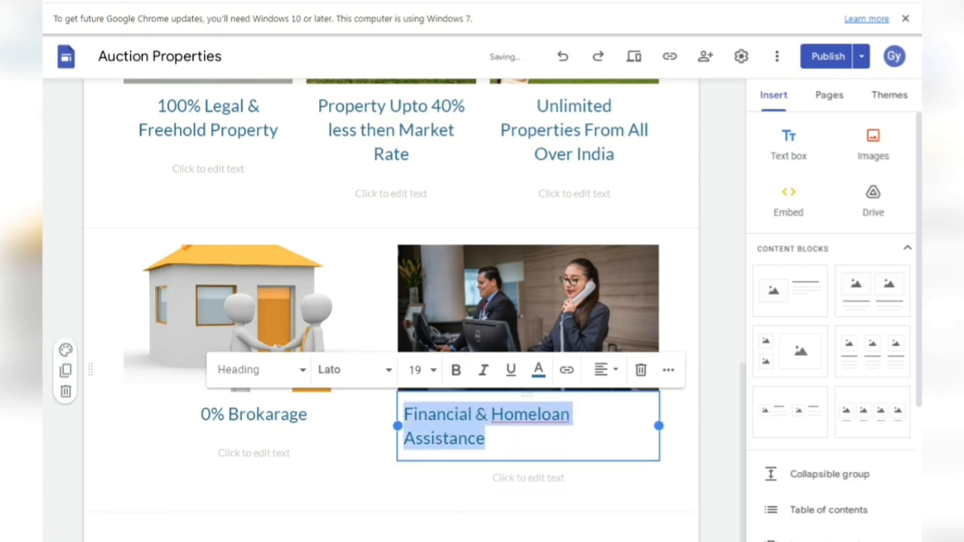
{"action": "left_click", "coordinate": [600, 369]}
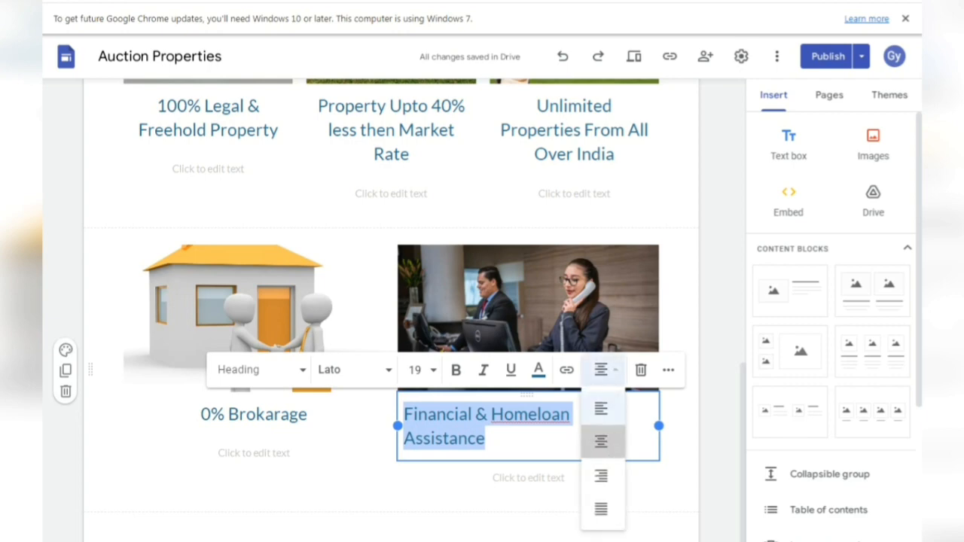
{"action": "left_click", "coordinate": [600, 439]}
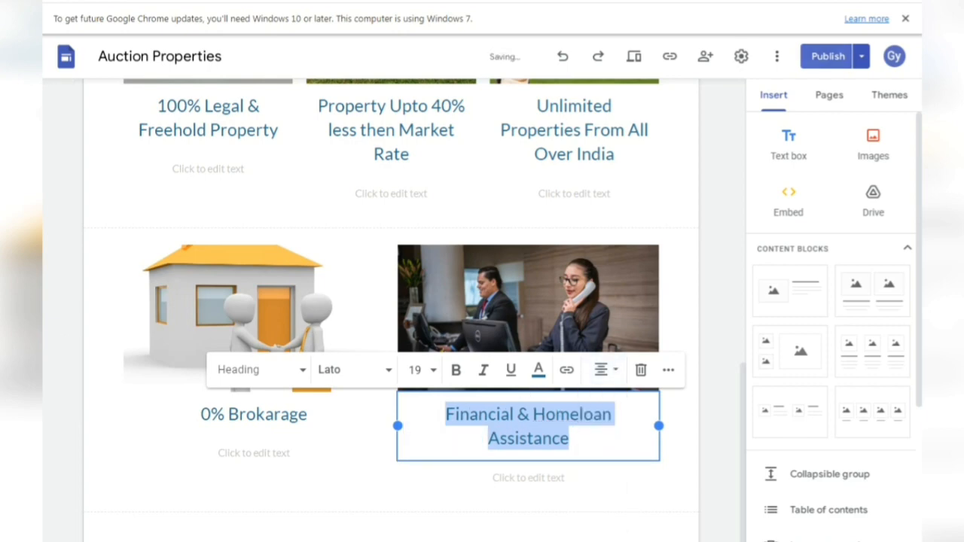
{"action": "left_click", "coordinate": [828, 56]}
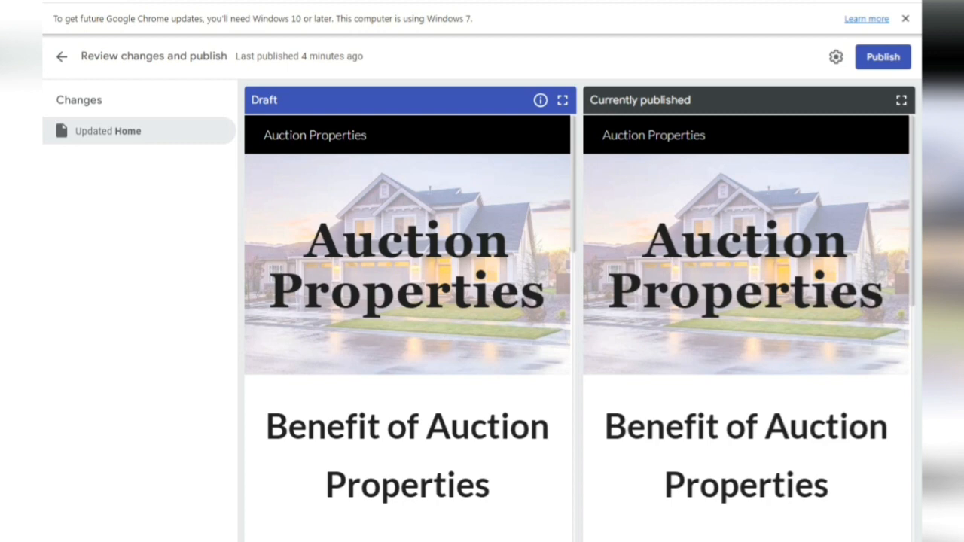
- Publish the updated Auction Properties site and scroll through the live page to review it
{"action": "scroll", "coordinate": [747, 326], "scroll_direction": "down", "scroll_amount": 8}
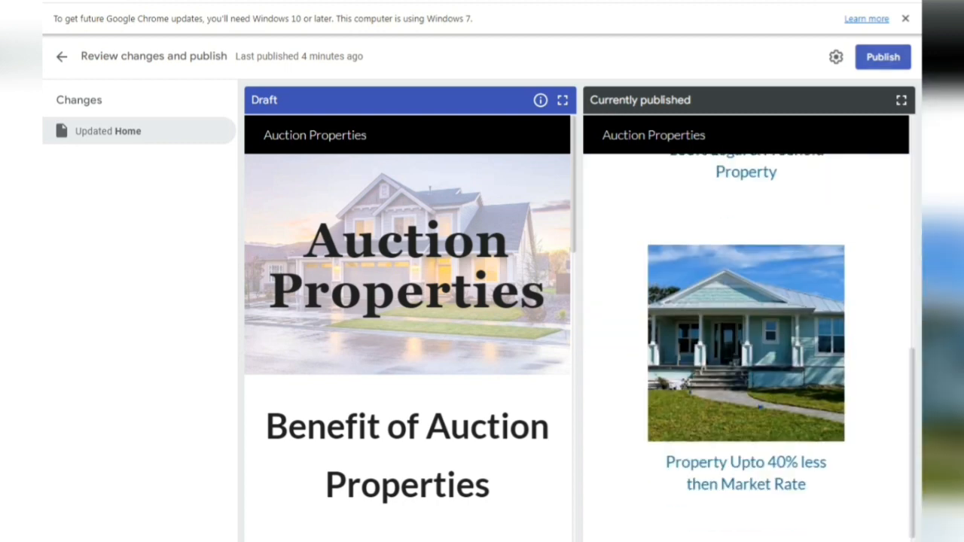
{"action": "left_click", "coordinate": [883, 58]}
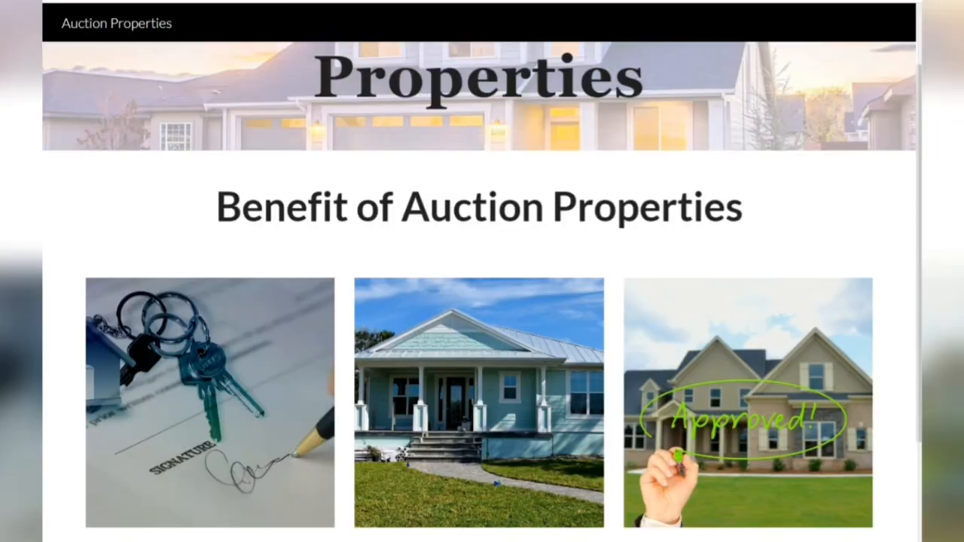
{"action": "scroll", "coordinate": [482, 271], "scroll_direction": "down", "scroll_amount": 3}
{"action": "scroll", "coordinate": [482, 272], "scroll_direction": "up", "scroll_amount": 5}
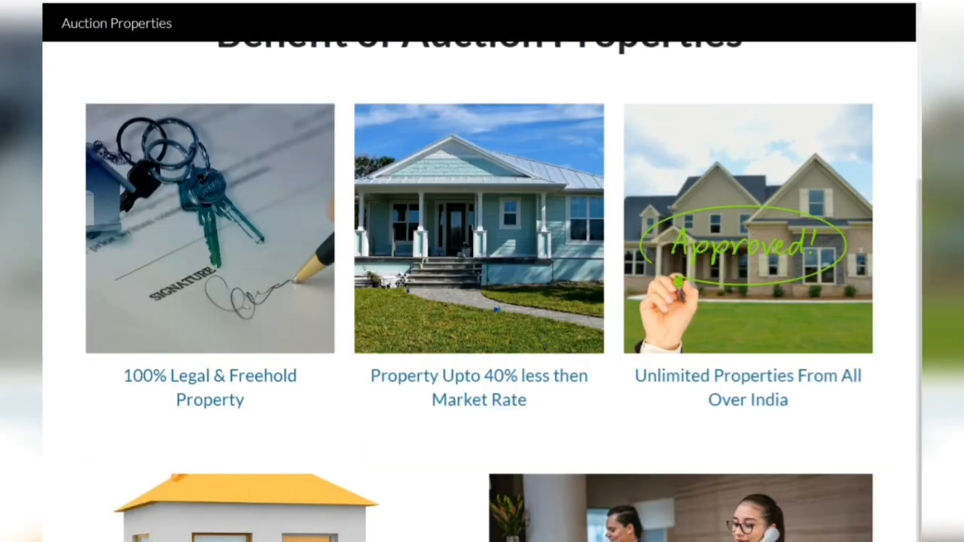
{"action": "scroll", "coordinate": [482, 271], "scroll_direction": "down", "scroll_amount": 1}
{"action": "scroll", "coordinate": [482, 271], "scroll_direction": "down", "scroll_amount": 5}
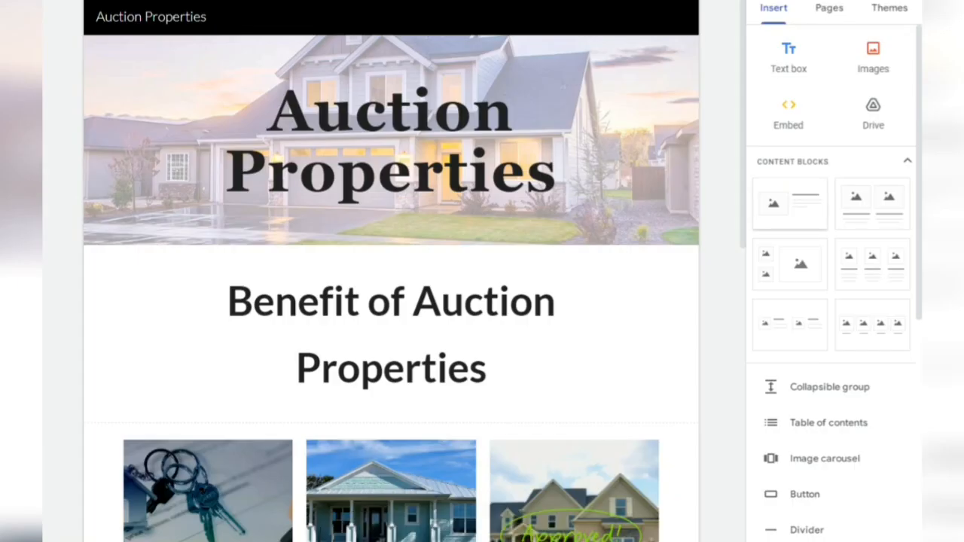
{"action": "scroll", "coordinate": [392, 271], "scroll_direction": "down", "scroll_amount": 6}
{"action": "scroll", "coordinate": [391, 301], "scroll_direction": "down", "scroll_amount": 2}
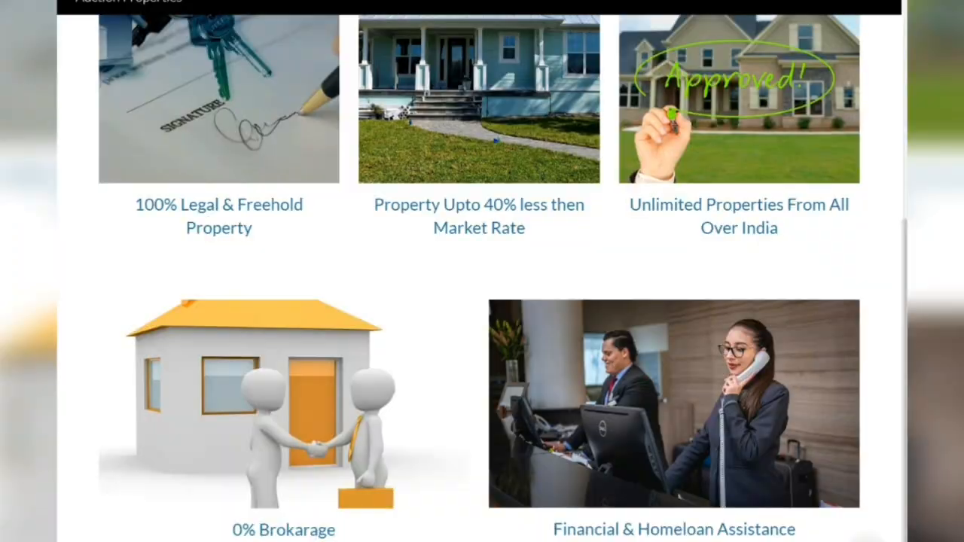
{"action": "scroll", "coordinate": [482, 301], "scroll_direction": "up", "scroll_amount": 5}
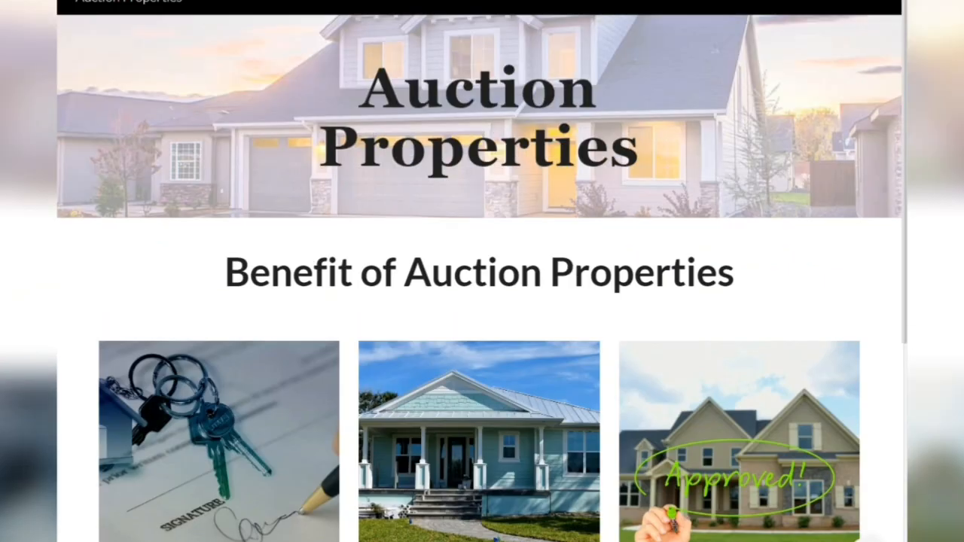
{"action": "scroll", "coordinate": [482, 301], "scroll_direction": "down", "scroll_amount": 5}
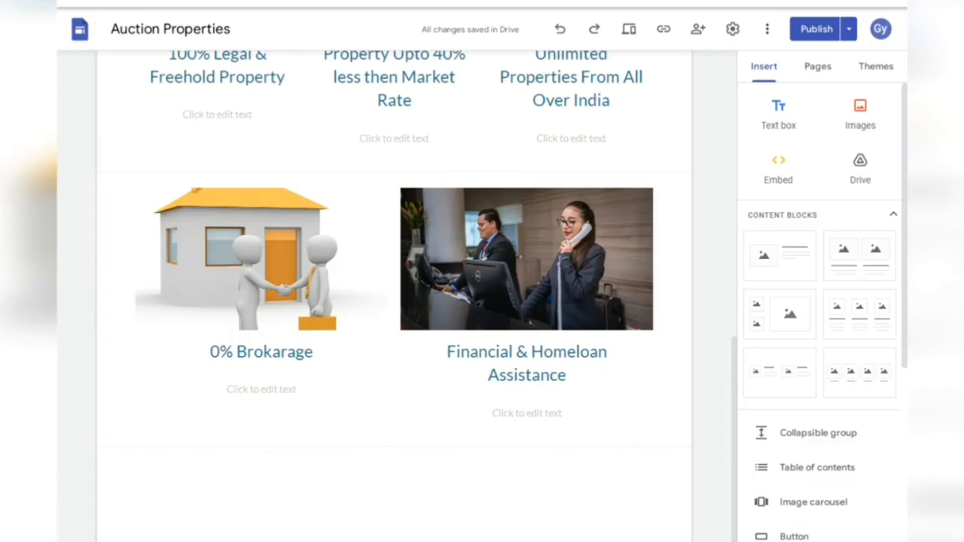
- Add an empty right-aligned text box below the benefits section
{"action": "double_click", "coordinate": [507, 484]}
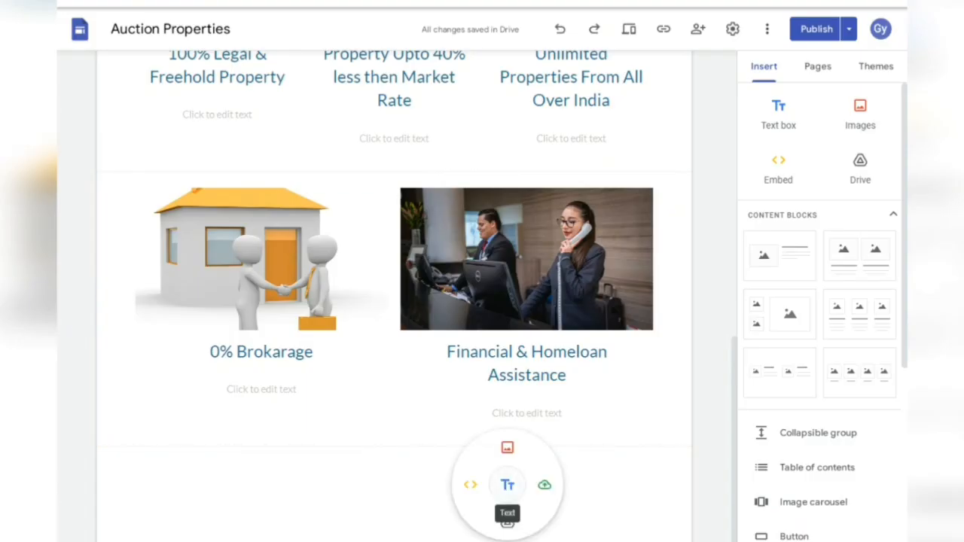
{"action": "left_click", "coordinate": [507, 484]}
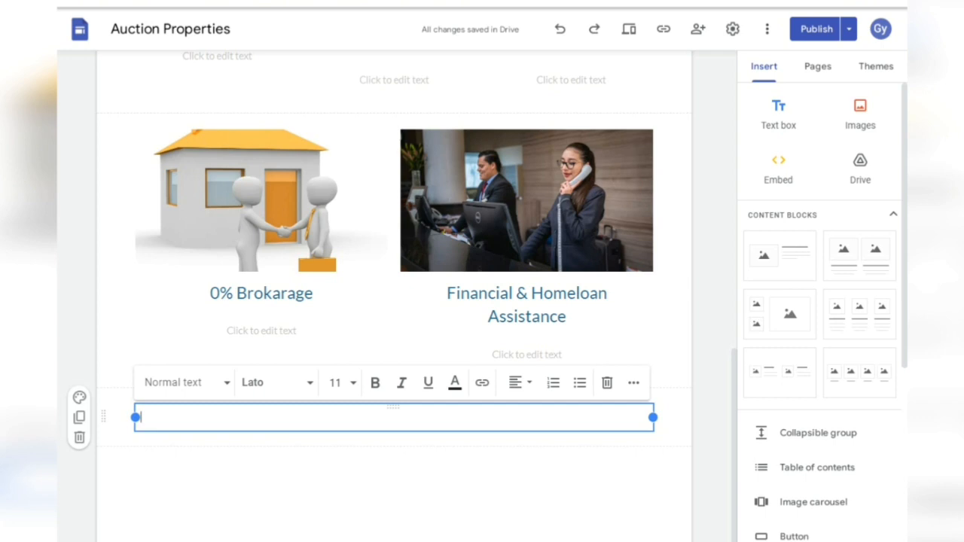
{"action": "left_click", "coordinate": [515, 383]}
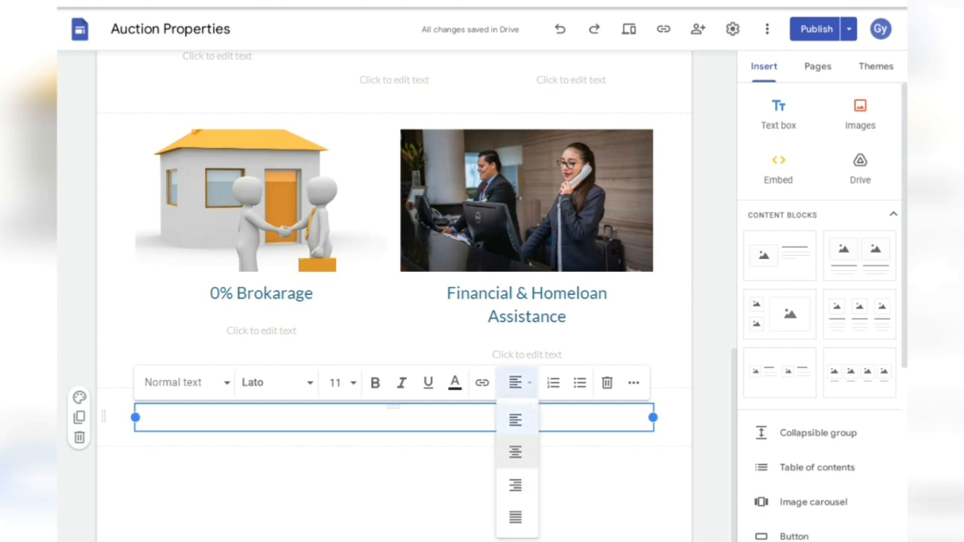
{"action": "right_click", "coordinate": [516, 483]}
{"action": "left_click", "coordinate": [512, 488]}
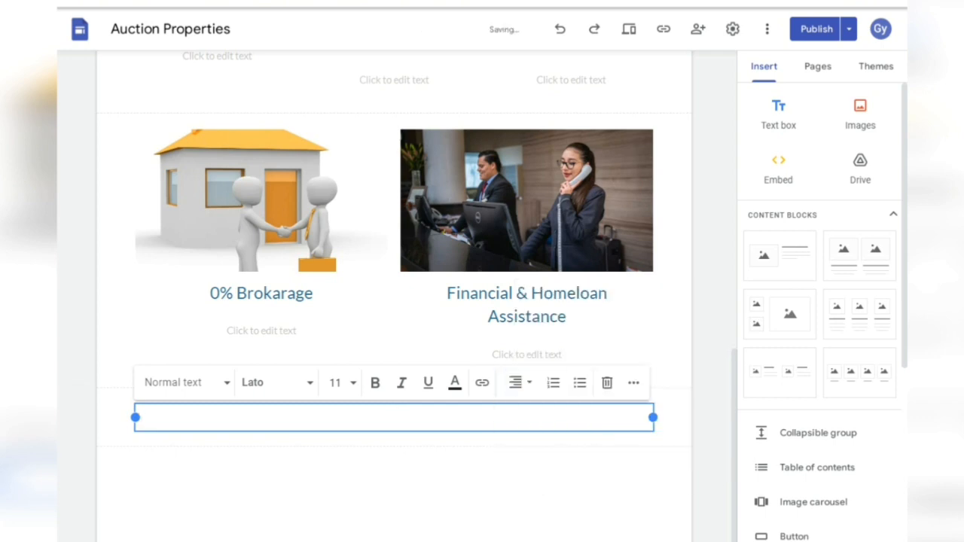
{"action": "left_click", "coordinate": [613, 417]}
{"action": "left_click", "coordinate": [612, 417]}
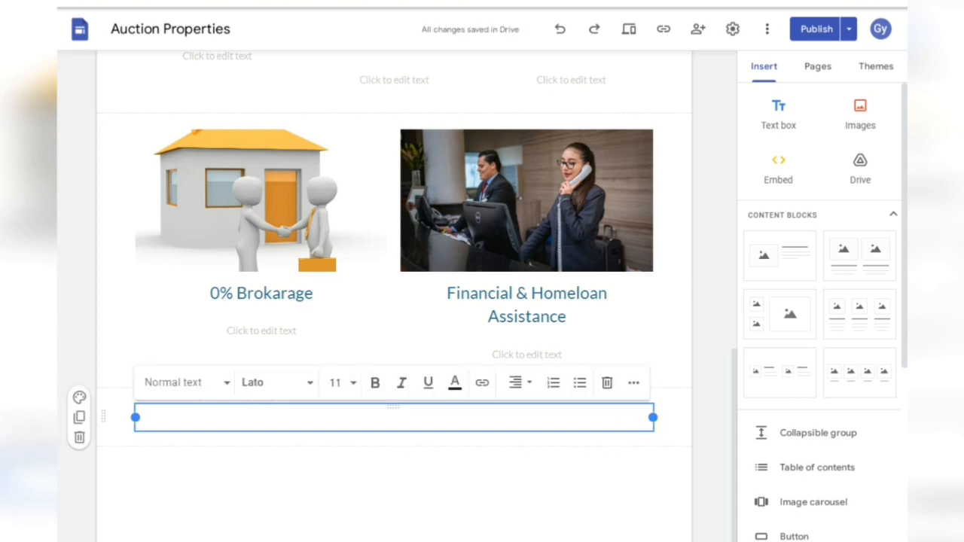
- Enter an 'Email ID :' line with the email address and a 'Contact:' line with the phone number, then narrow the box
{"action": "type", "text": "Em"}
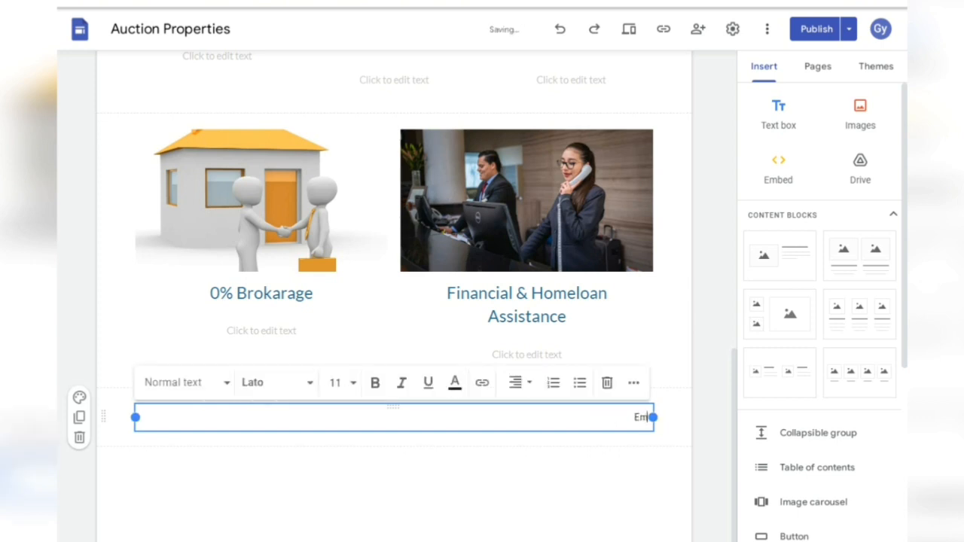
{"action": "type", "text": "ail ID :"}
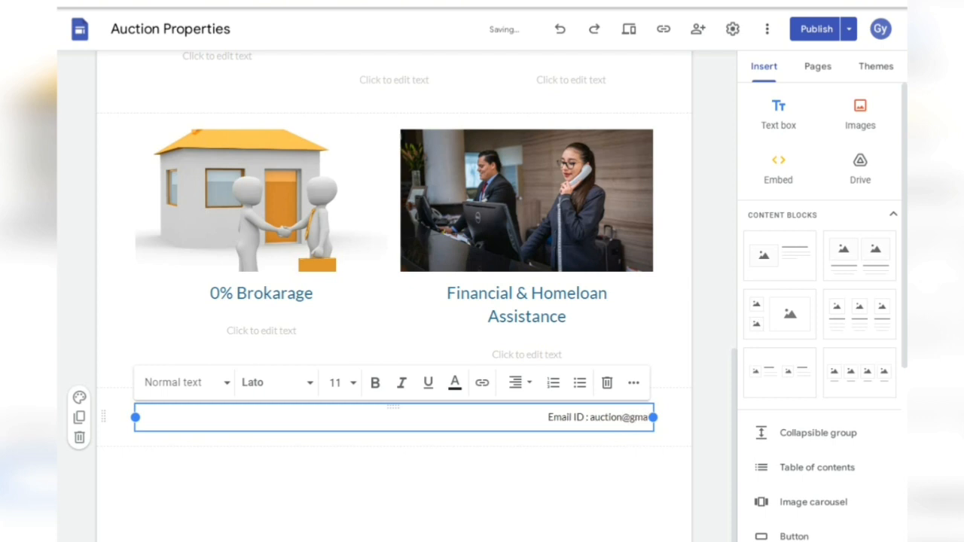
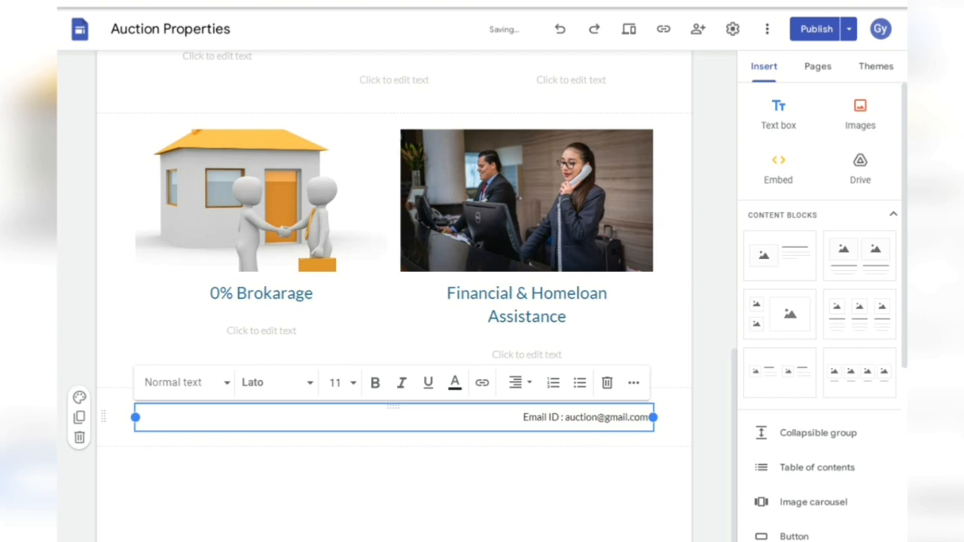
{"action": "key", "text": "Return"}
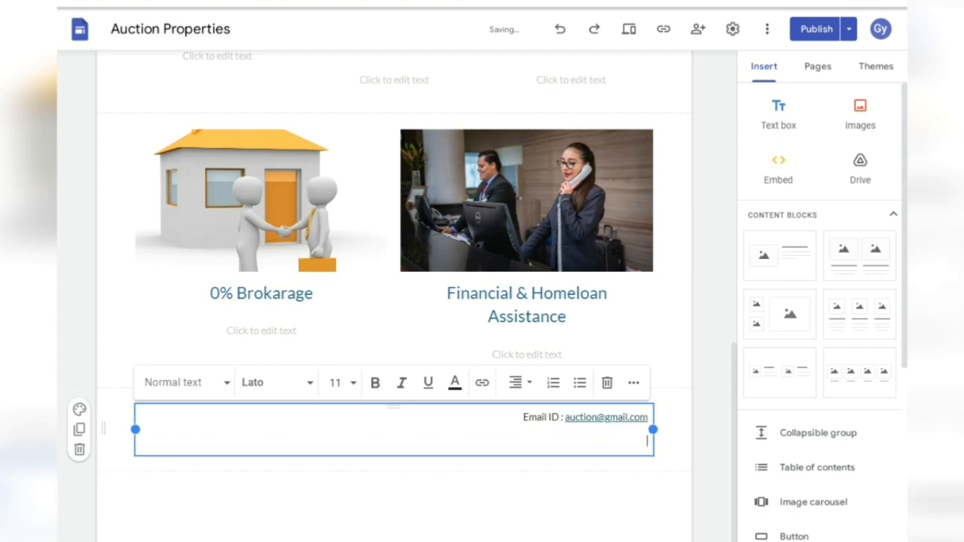
{"action": "type", "text": "Contact: 123456789"}
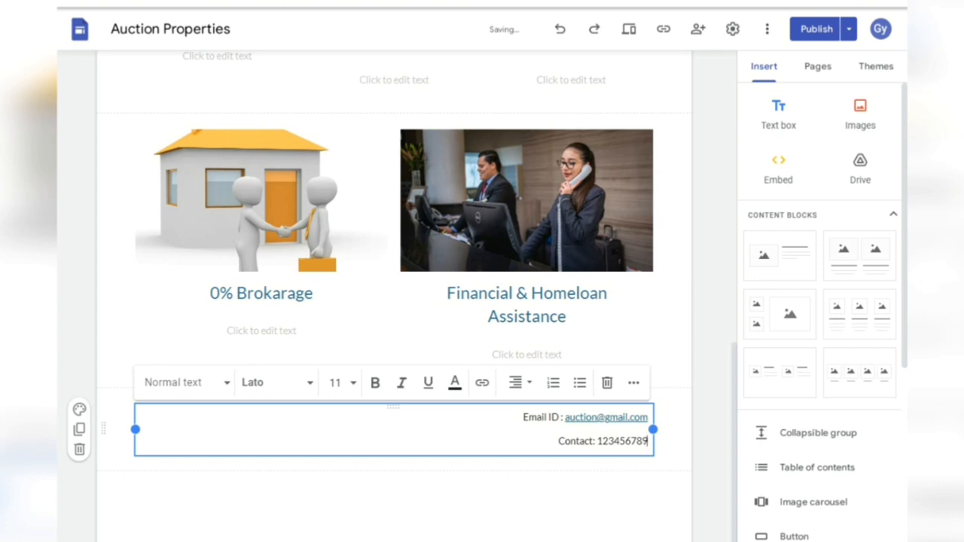
{"action": "key", "text": "shift+Home"}
{"action": "key", "text": "shift+Left"}
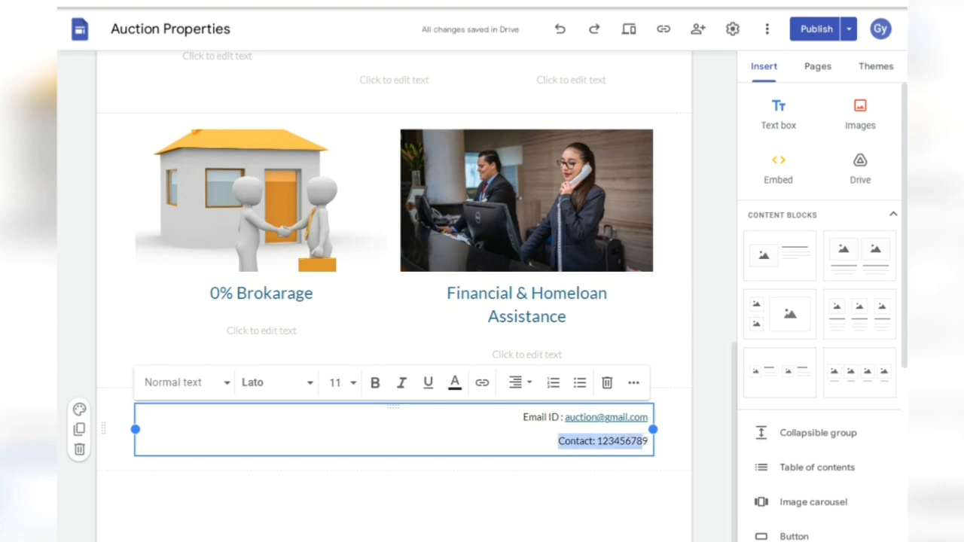
{"action": "key", "text": "shift+Left"}
{"action": "left_click_drag", "start_coordinate": [135, 430], "coordinate": [445, 429]}
{"action": "left_click", "coordinate": [412, 432]}
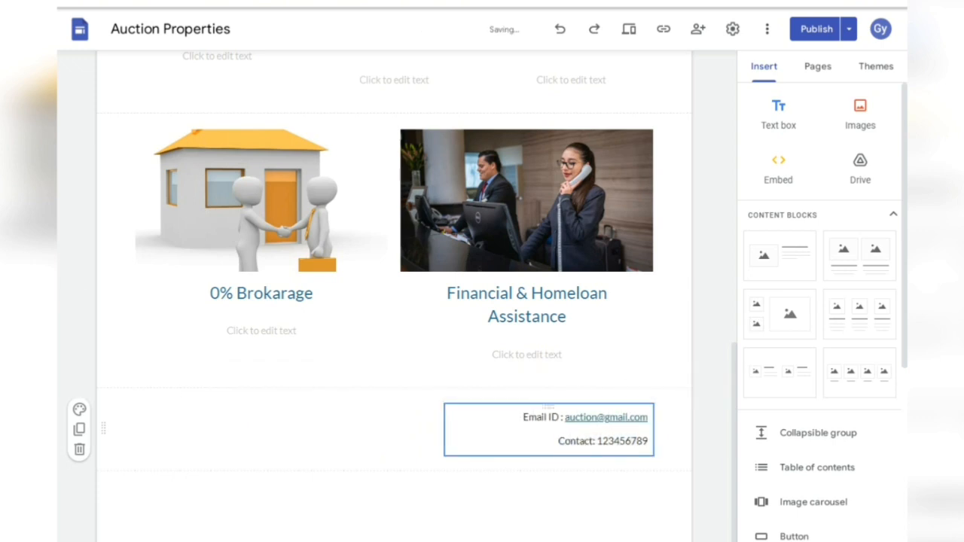
- Make both contact lines bold at font size 25
{"action": "mouse_move", "coordinate": [649, 442]}
{"action": "left_mouse_down"}
{"action": "mouse_move", "coordinate": [559, 441]}
{"action": "mouse_move", "coordinate": [649, 442]}
{"action": "left_mouse_up"}
{"action": "key", "text": "ctrl+shift+Left"}
{"action": "key", "text": "ctrl+shift+Left"}
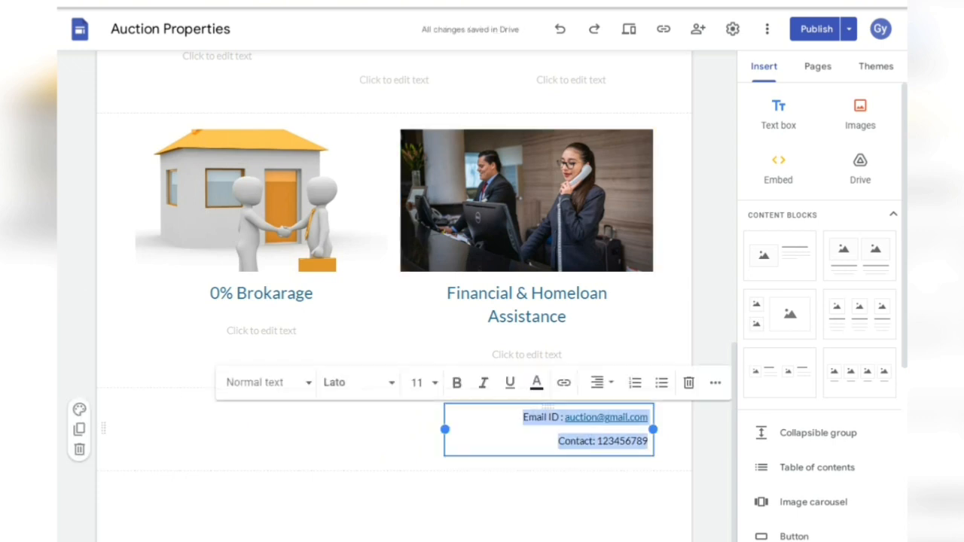
{"action": "left_click", "coordinate": [778, 114]}
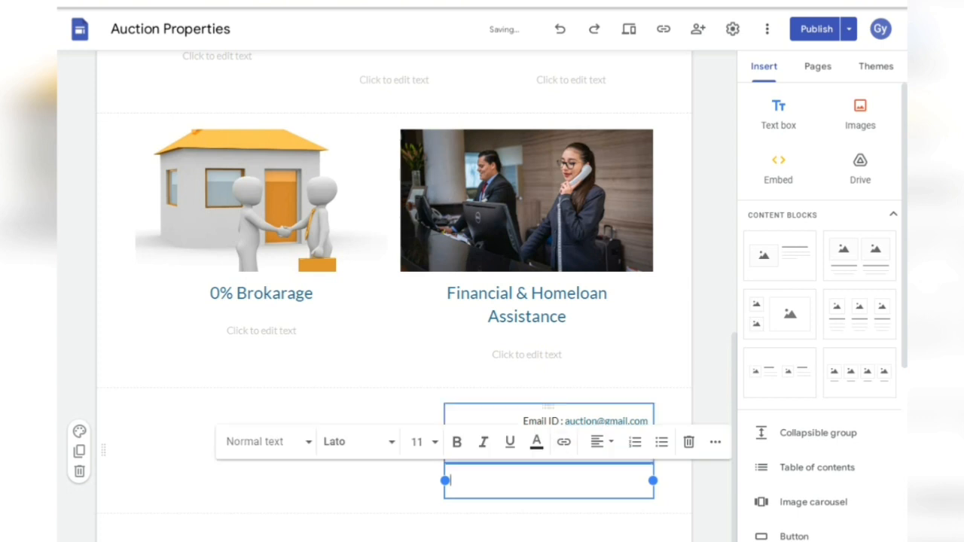
{"action": "key", "text": "ctrl+z"}
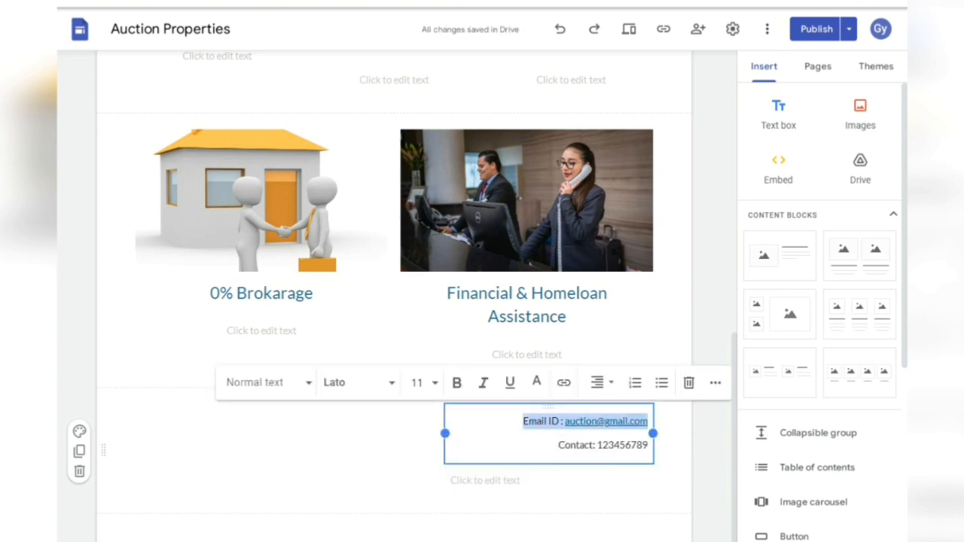
{"action": "key", "text": "shift+Down"}
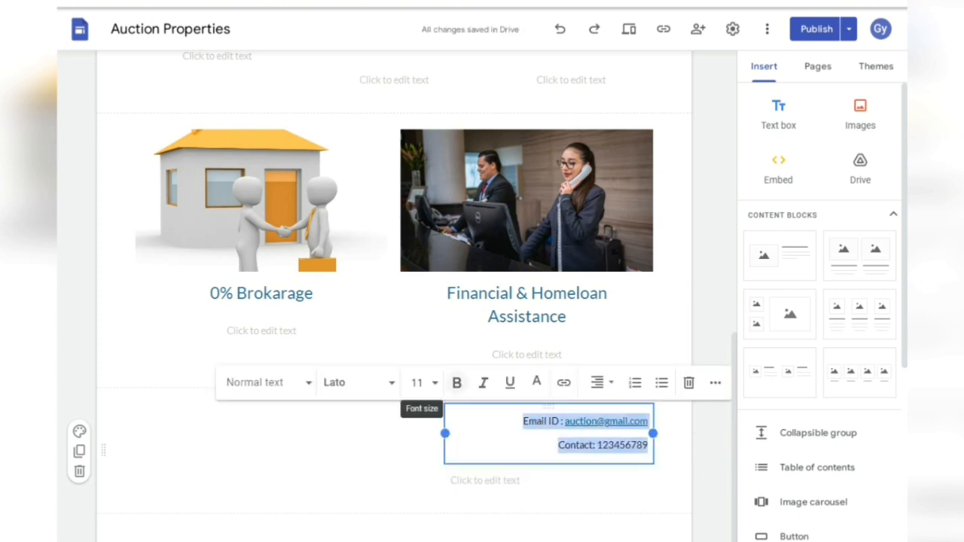
{"action": "left_click", "coordinate": [457, 382]}
{"action": "left_click", "coordinate": [416, 382]}
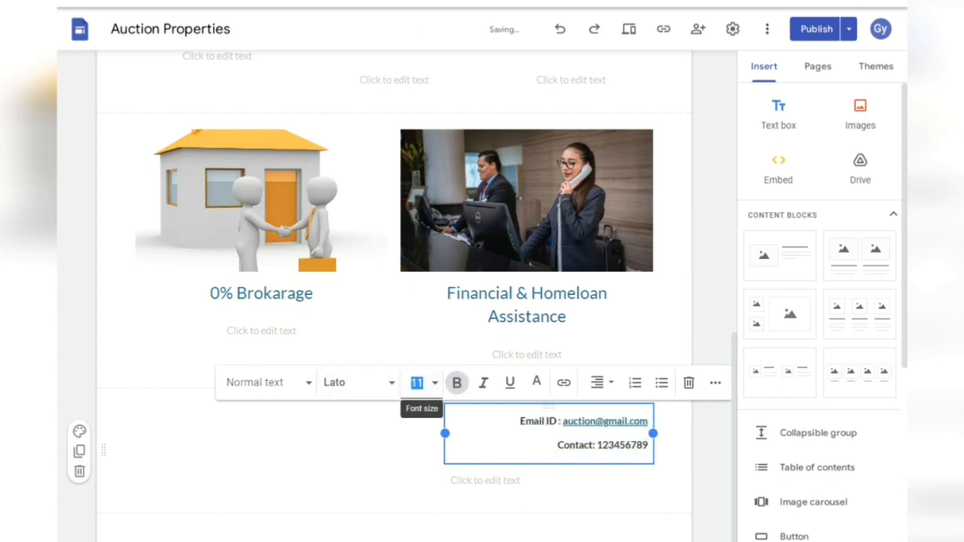
{"action": "double_click", "coordinate": [416, 383]}
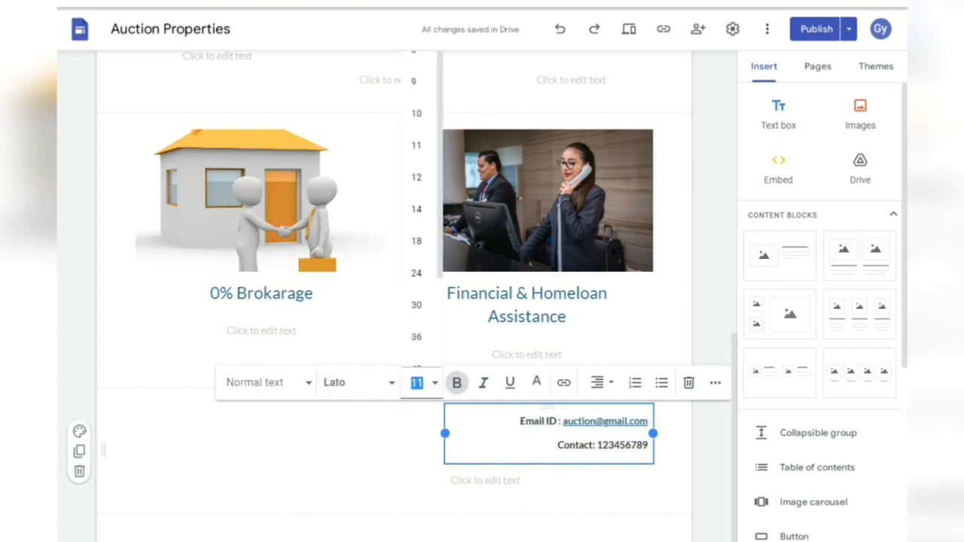
{"action": "type", "text": "25"}
{"action": "key", "text": "Return"}
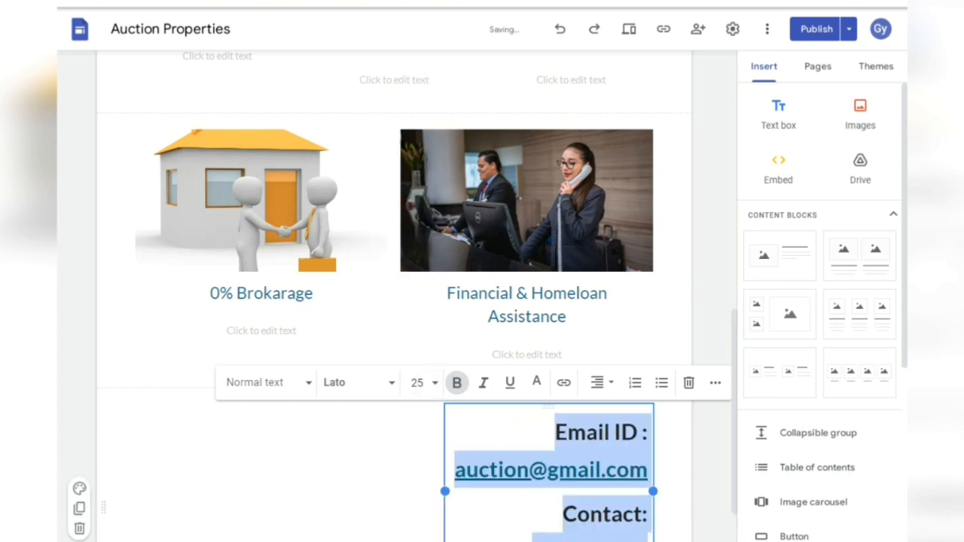
- Widen the contact box so the email address shares a line with its label
{"action": "left_click_drag", "start_coordinate": [445, 491], "coordinate": [312, 454]}
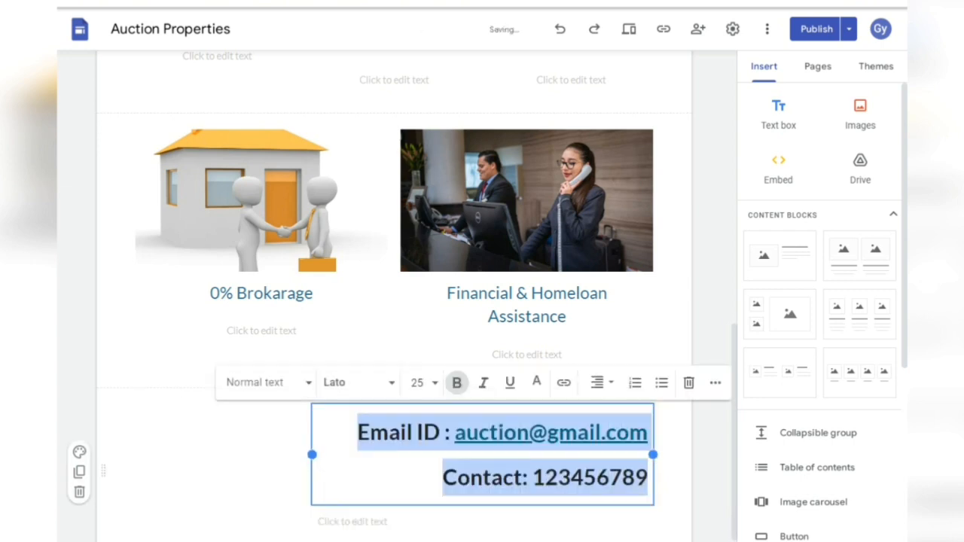
{"action": "left_click", "coordinate": [233, 469]}
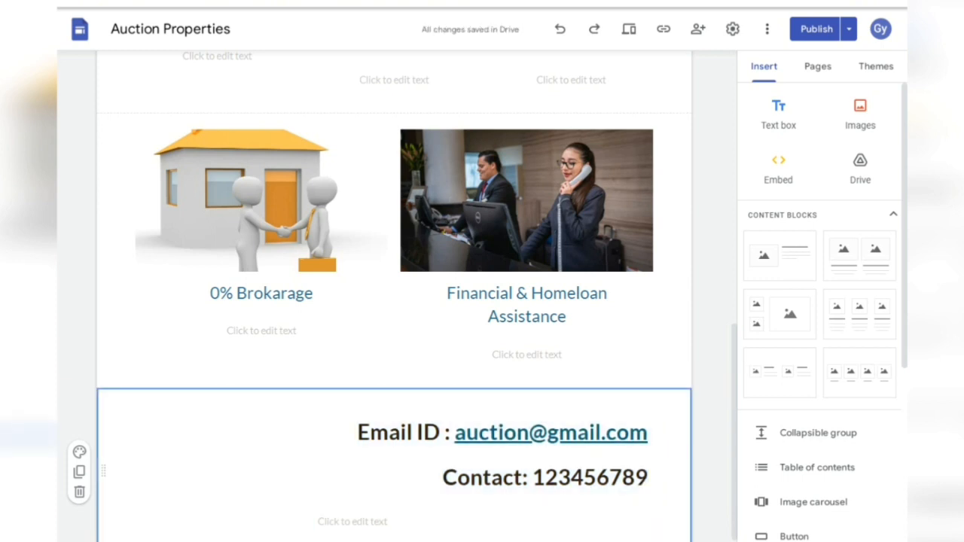
{"action": "left_click_drag", "start_coordinate": [499, 427], "coordinate": [358, 432]}
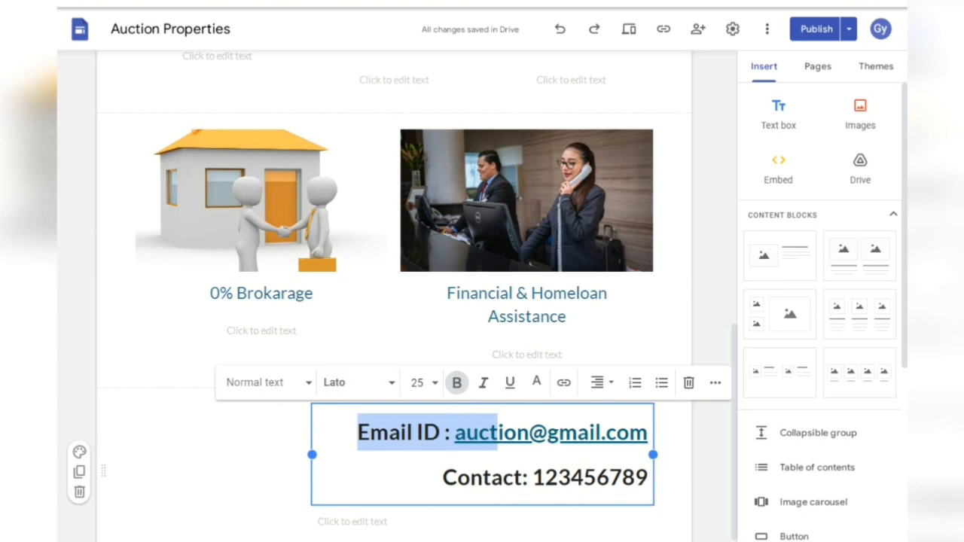
{"action": "left_click", "coordinate": [241, 457]}
{"action": "scroll", "coordinate": [393, 301], "scroll_direction": "down", "scroll_amount": 1}
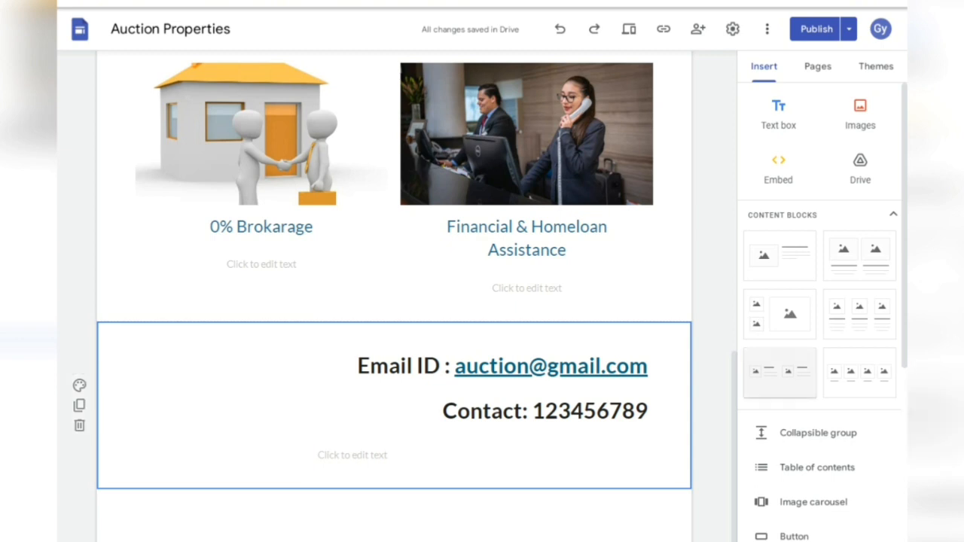
- Move an image placeholder from a new image layout beside the contact details and delete the leftover section
{"action": "left_click", "coordinate": [780, 314]}
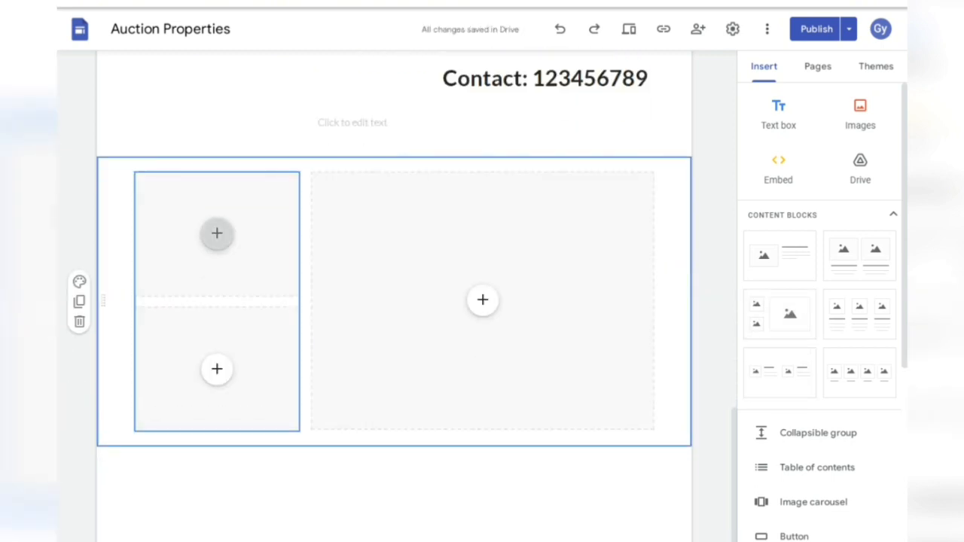
{"action": "left_click", "coordinate": [216, 233]}
{"action": "left_click_drag", "start_coordinate": [482, 300], "coordinate": [217, 66]}
{"action": "left_click", "coordinate": [483, 300]}
{"action": "key", "text": "Escape"}
{"action": "scroll", "coordinate": [452, 316], "scroll_direction": "up", "scroll_amount": 4}
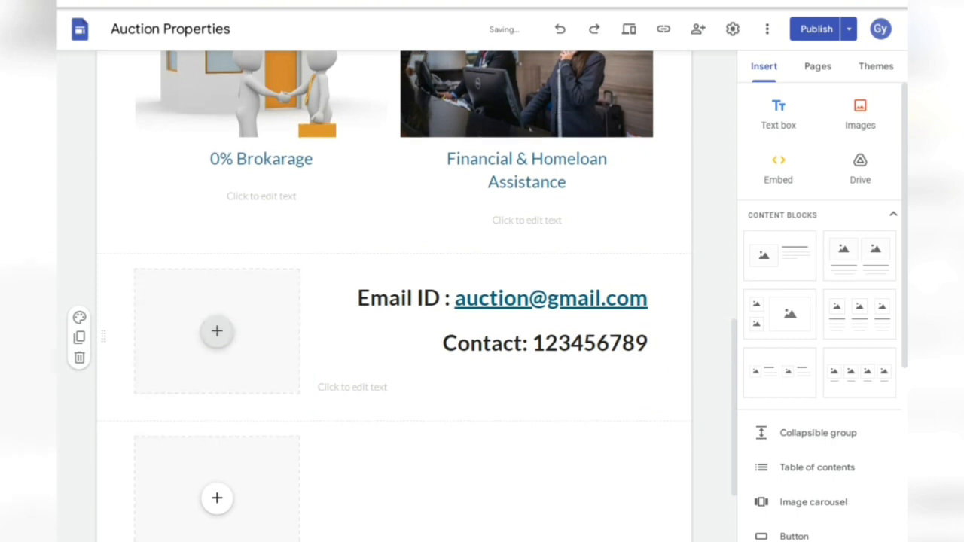
{"action": "scroll", "coordinate": [217, 377], "scroll_direction": "down", "scroll_amount": 2}
{"action": "left_click_drag", "start_coordinate": [217, 367], "coordinate": [262, 367]}
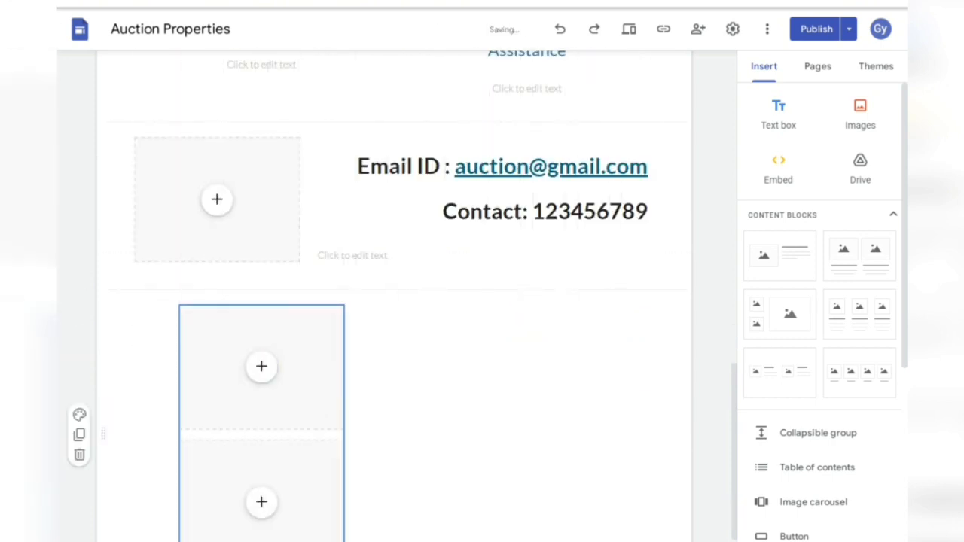
{"action": "left_click", "coordinate": [79, 455]}
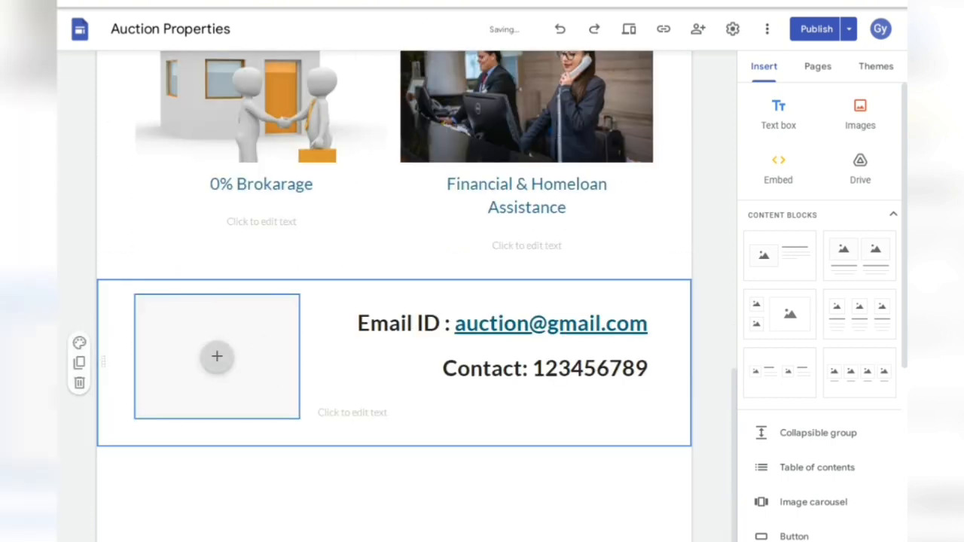
- Upload the team photo into the placeholder beside the contact details
{"action": "left_click", "coordinate": [217, 357]}
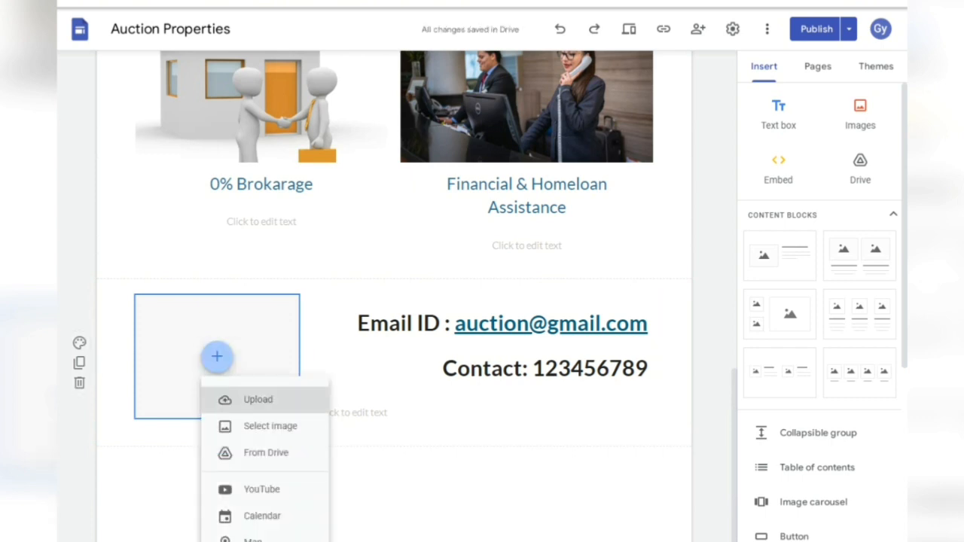
{"action": "left_click", "coordinate": [259, 400]}
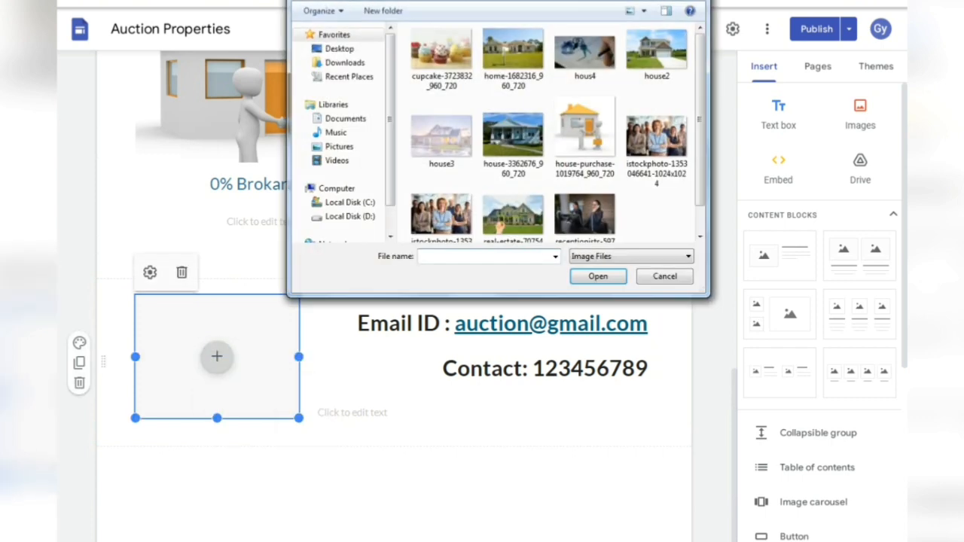
{"action": "left_click", "coordinate": [442, 216]}
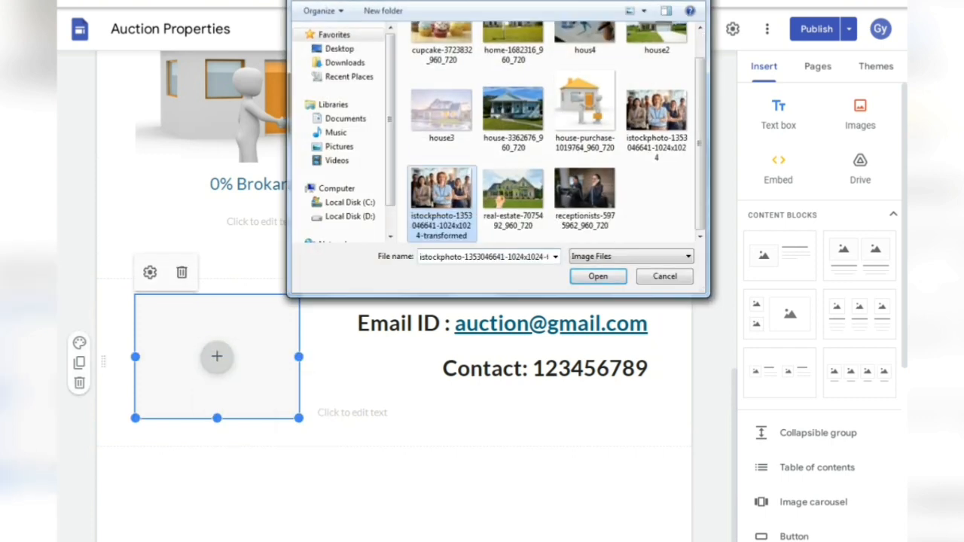
{"action": "left_click", "coordinate": [598, 277]}
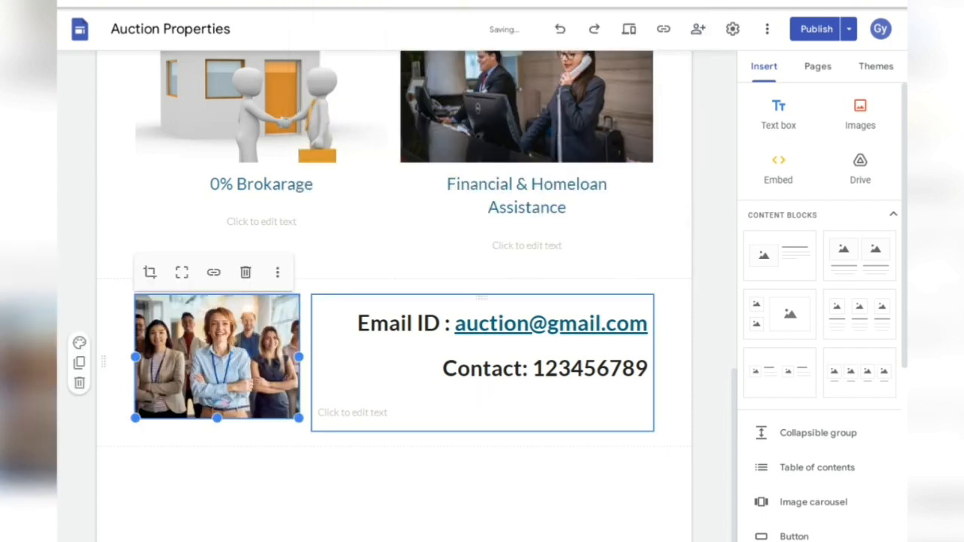
{"action": "left_click", "coordinate": [672, 377]}
{"action": "double_click", "coordinate": [209, 434]}
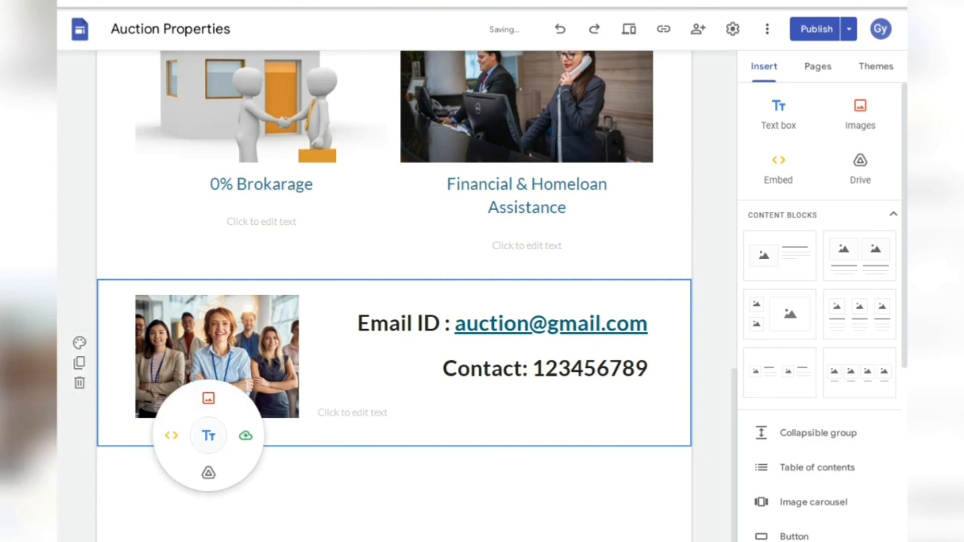
- Add a text box below the team photo reading 'Join Memebership' and select it
{"action": "left_click", "coordinate": [209, 434]}
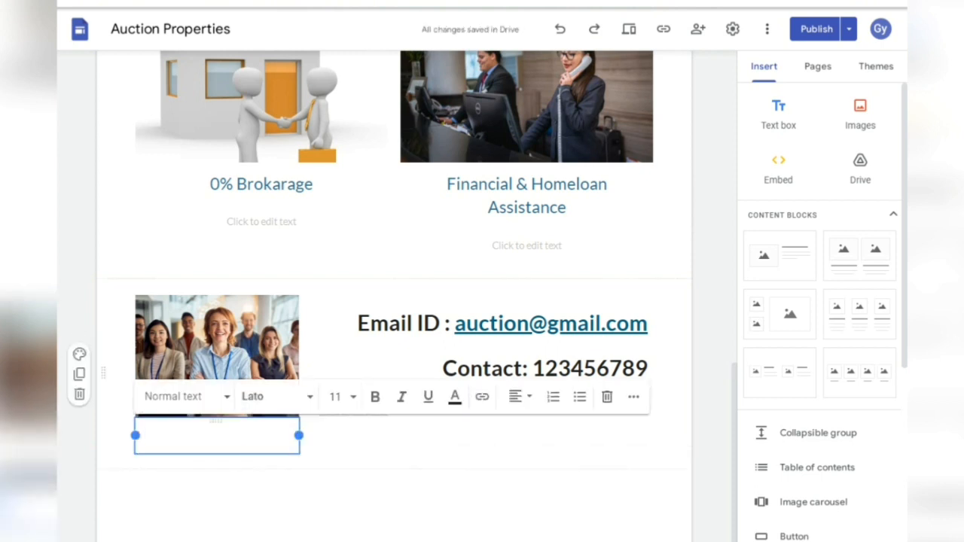
{"action": "type", "text": "Joint"}
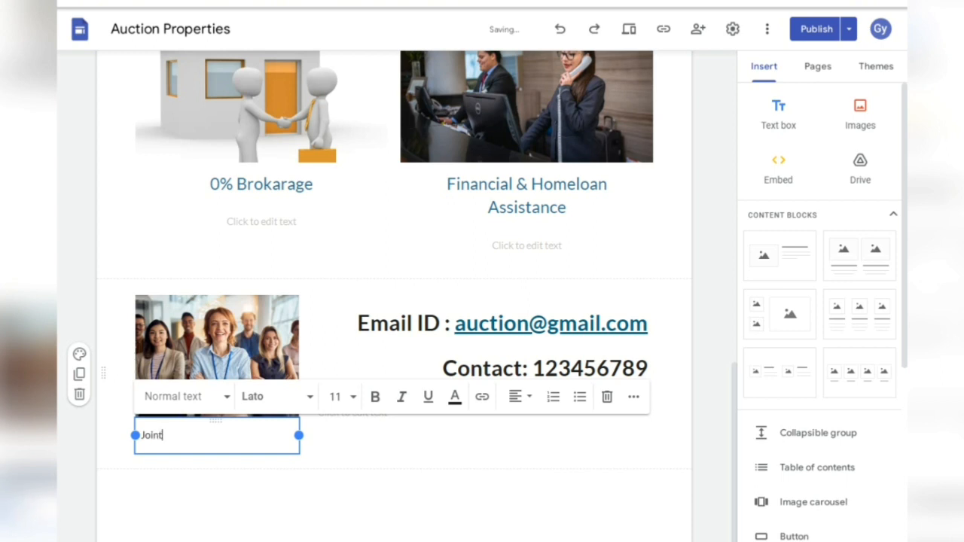
{"action": "key", "text": "BackSpace"}
{"action": "type", "text": "Memeber"}
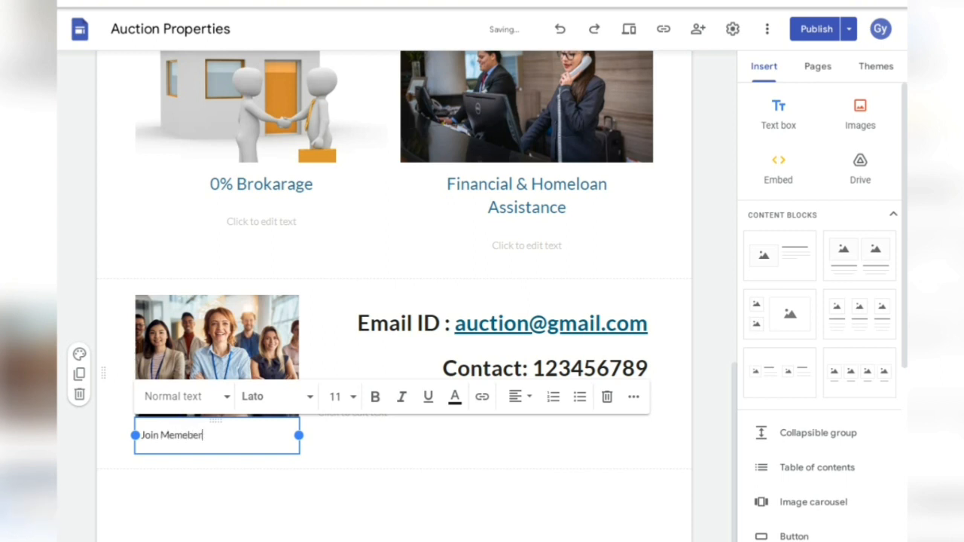
{"action": "type", "text": "ship"}
{"action": "key", "text": "ctrl+shift+Left"}
{"action": "key", "text": "ctrl+shift+Left"}
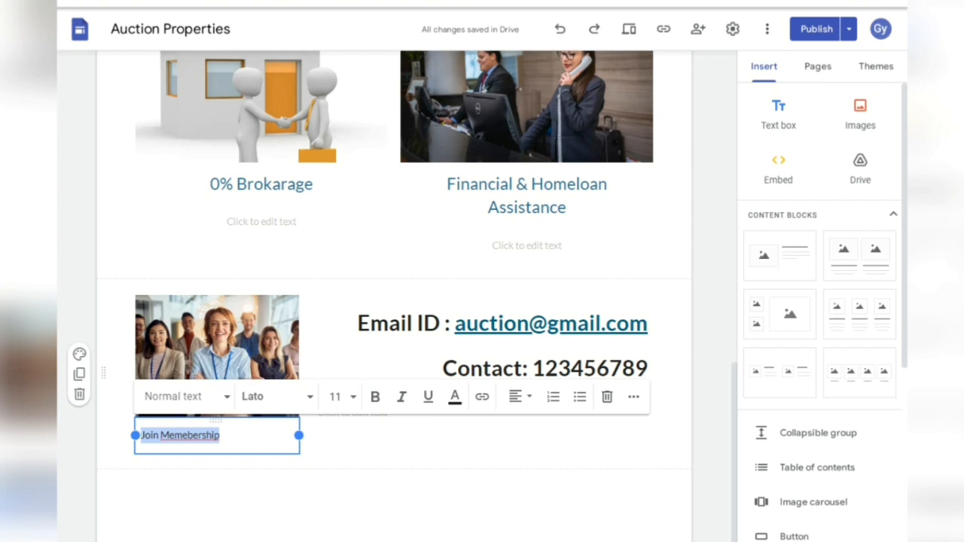
- Centre the caption, then undo an accidental deletion after a mistaken font size of 1
{"action": "left_click", "coordinate": [518, 396]}
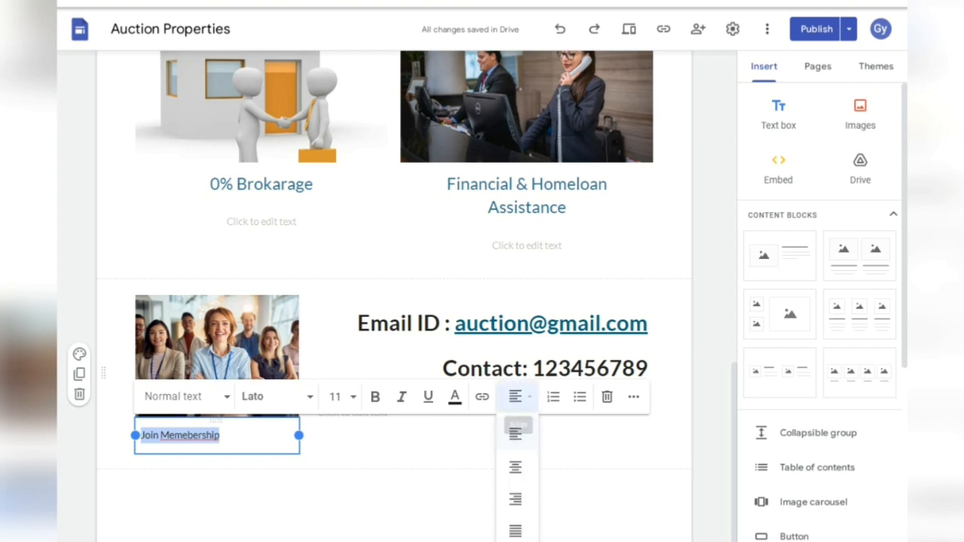
{"action": "left_click", "coordinate": [515, 466]}
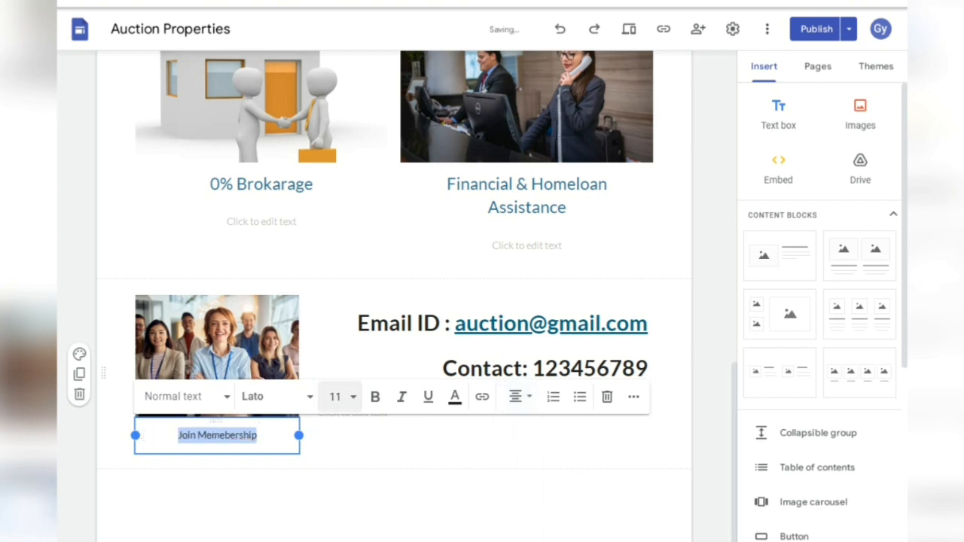
{"action": "left_click", "coordinate": [335, 396]}
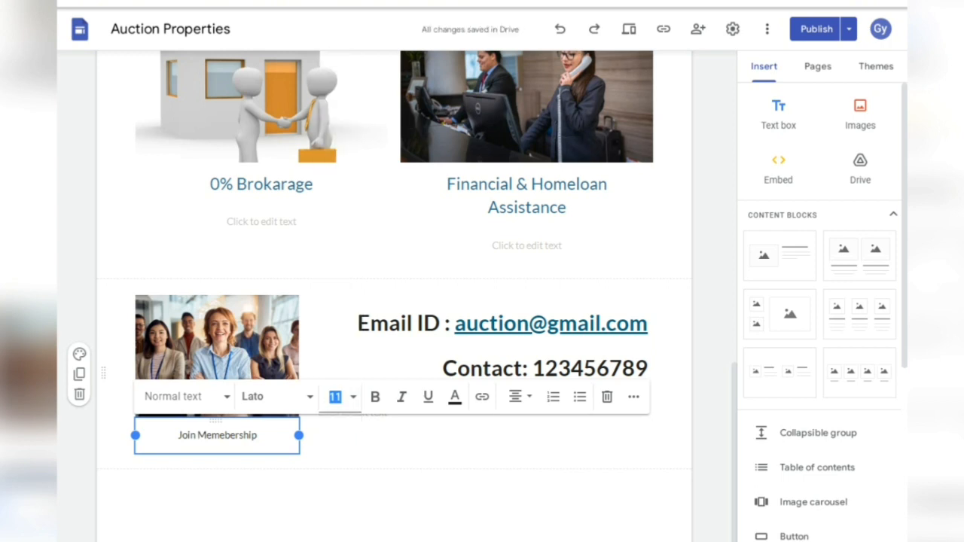
{"action": "type", "text": "1"}
{"action": "key", "text": "Return"}
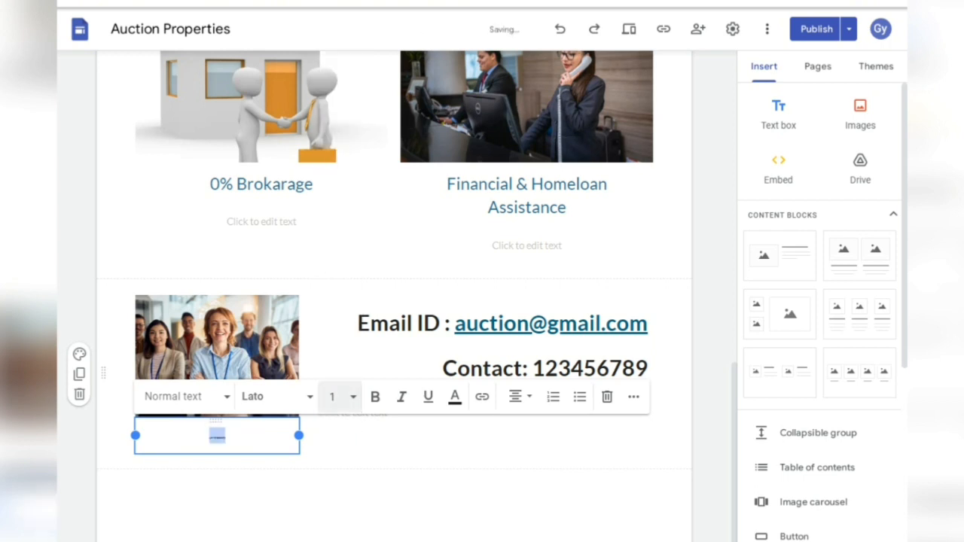
{"action": "key", "text": "BackSpace"}
{"action": "key", "text": "ctrl+z"}
- Set the caption's font size to 20
{"action": "left_click", "coordinate": [335, 397]}
{"action": "left_click", "coordinate": [332, 396]}
{"action": "type", "text": "0"}
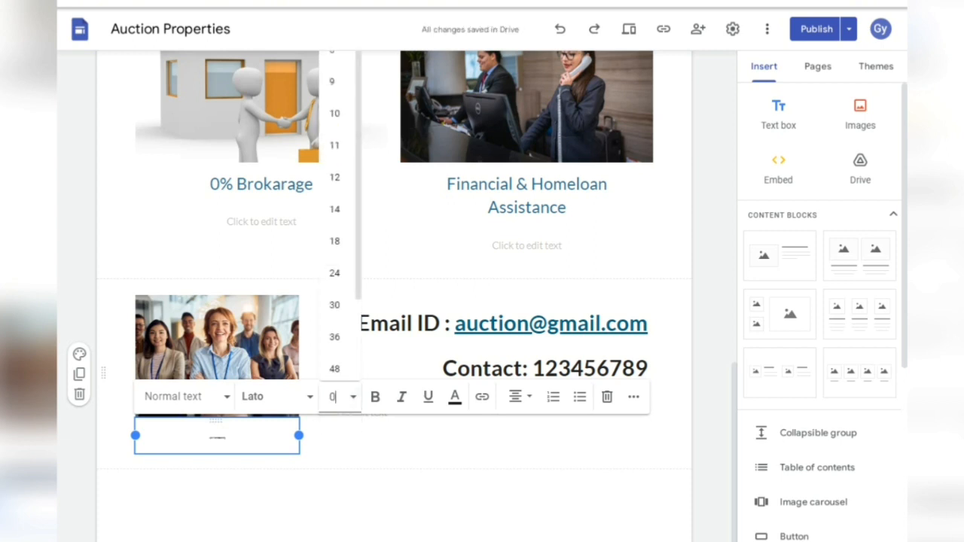
{"action": "key", "text": "Return"}
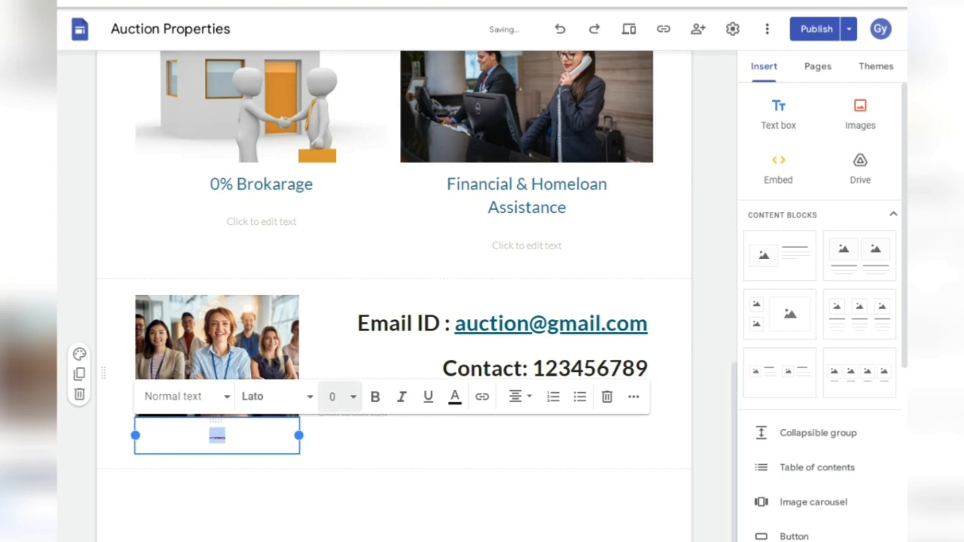
{"action": "left_click", "coordinate": [334, 397]}
{"action": "left_click", "coordinate": [334, 397]}
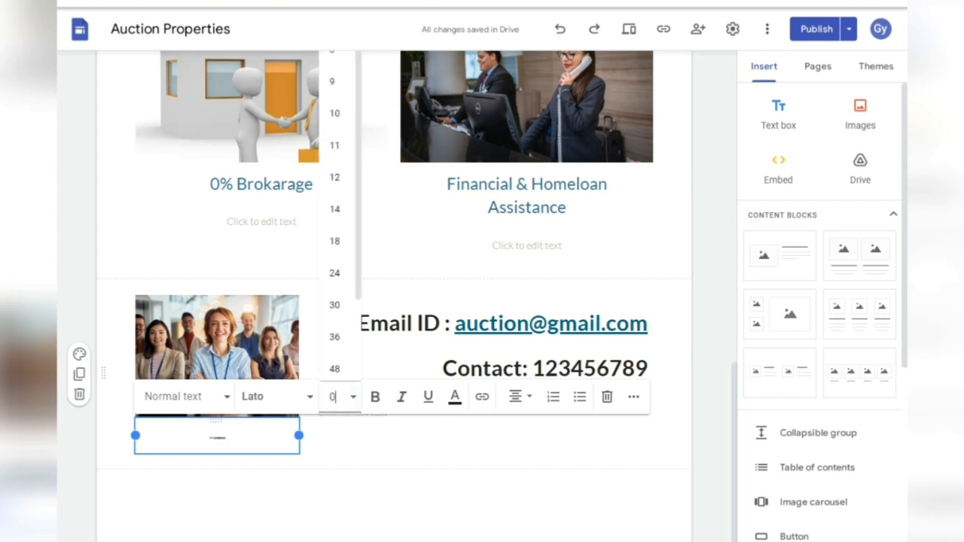
{"action": "key", "text": "BackSpace"}
{"action": "type", "text": "20"}
{"action": "key", "text": "Return"}
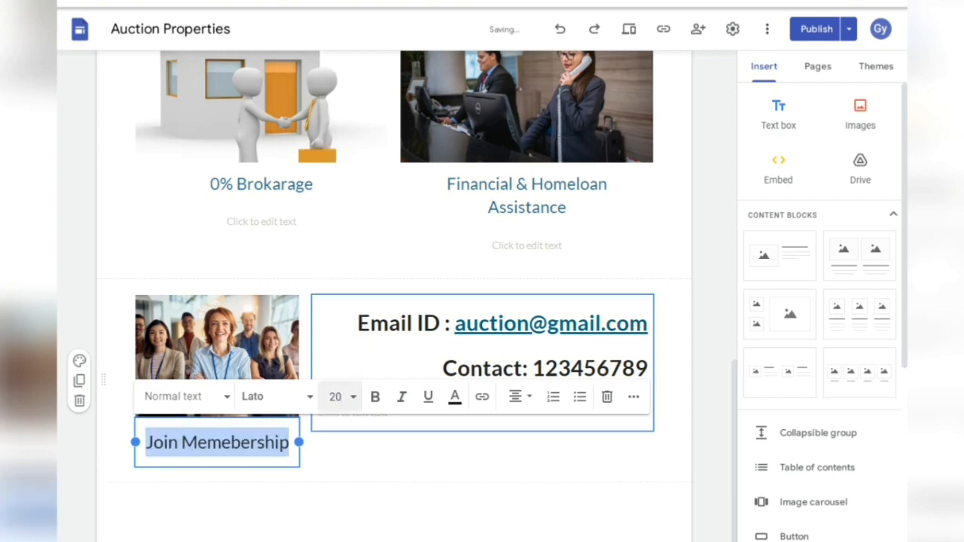
- Finish editing the caption and open insert options in the empty area beside it
{"action": "left_click", "coordinate": [392, 455]}
{"action": "triple_click", "coordinate": [217, 443]}
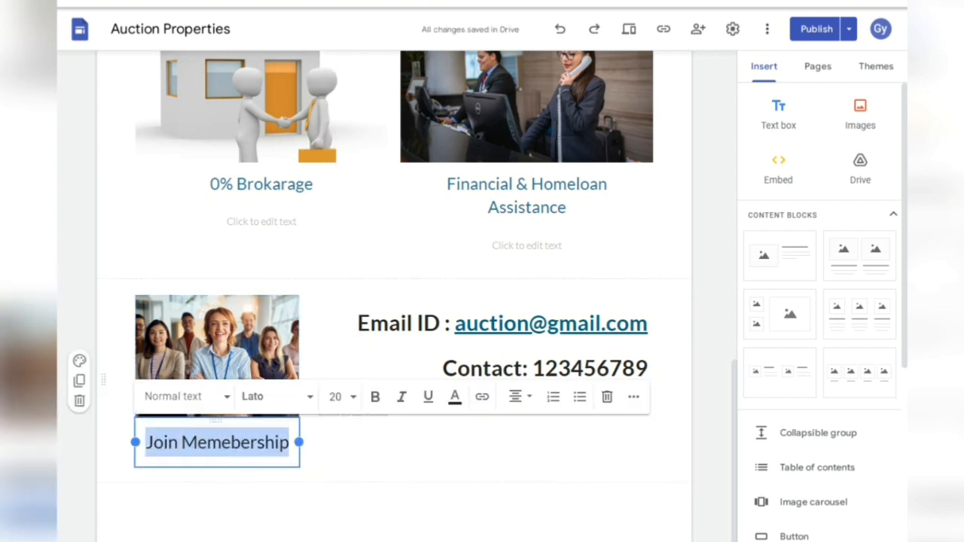
{"action": "left_click", "coordinate": [392, 455]}
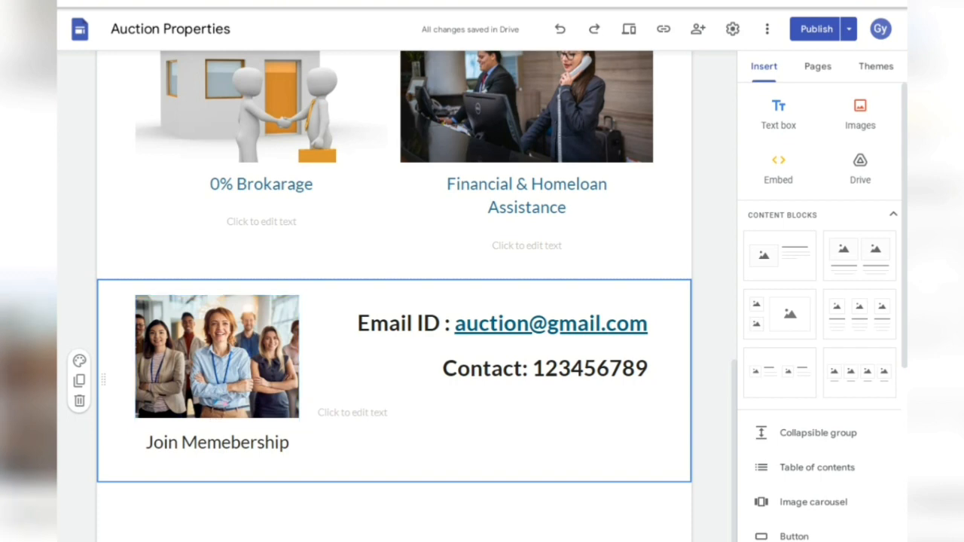
{"action": "double_click", "coordinate": [452, 436]}
- Add a centred 'Register' text box beside the caption
{"action": "left_click", "coordinate": [437, 436]}
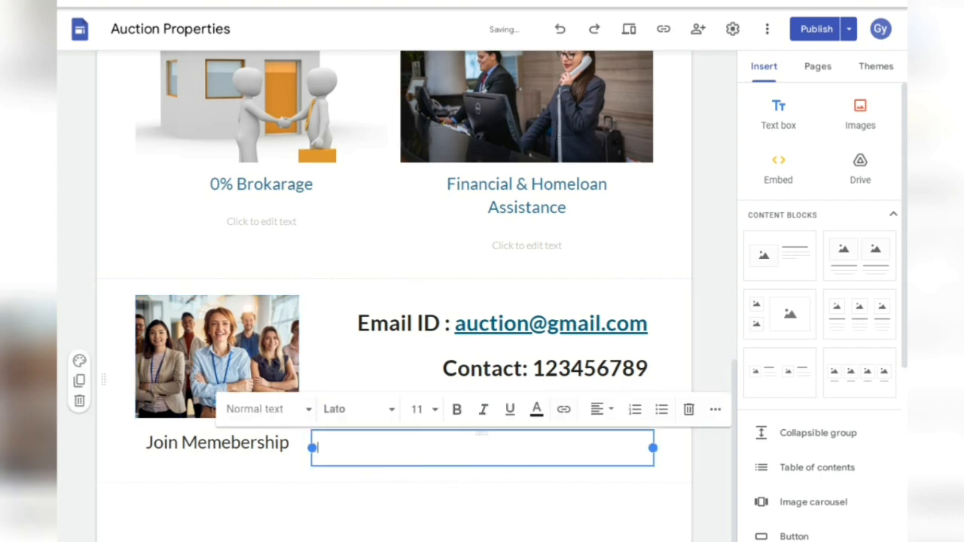
{"action": "type", "text": "Register"}
{"action": "key", "text": "ctrl+a"}
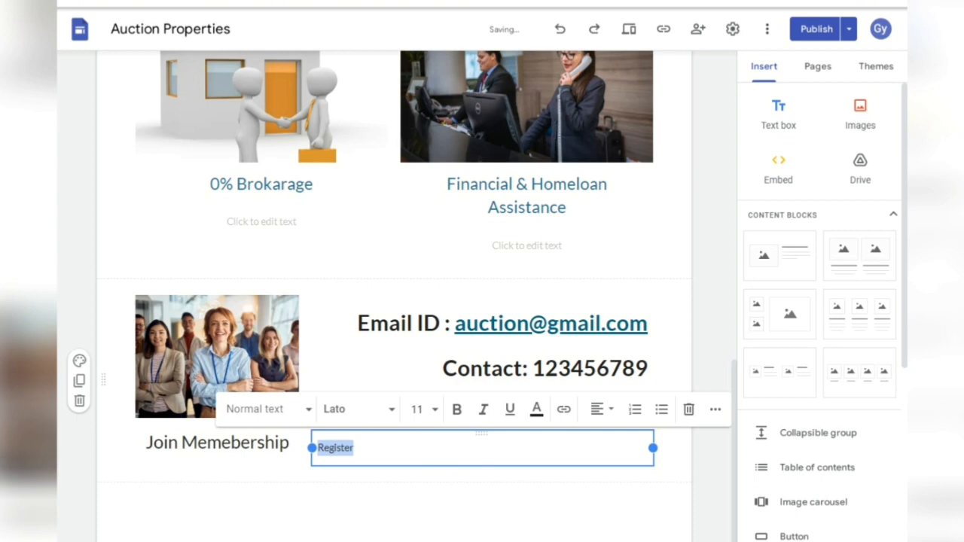
{"action": "left_click", "coordinate": [600, 409]}
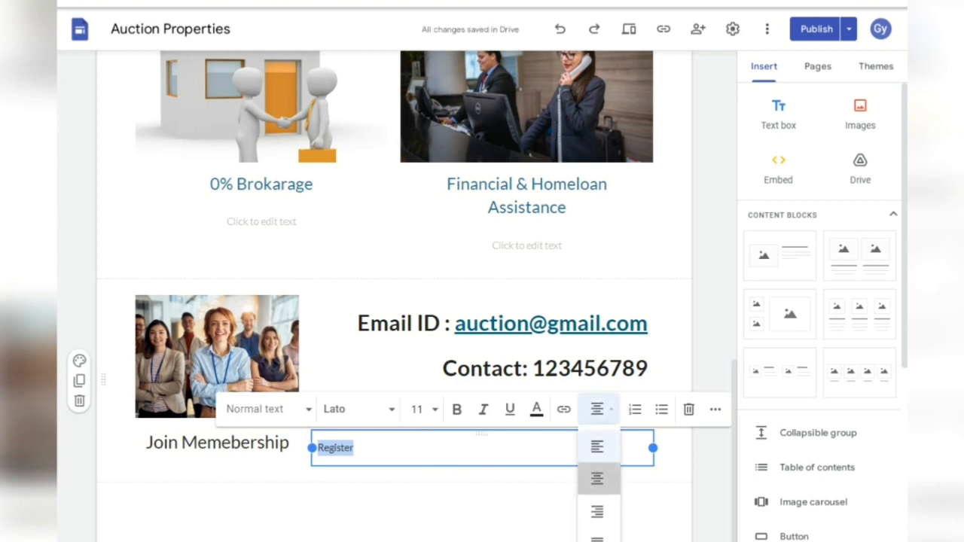
{"action": "left_click", "coordinate": [597, 478]}
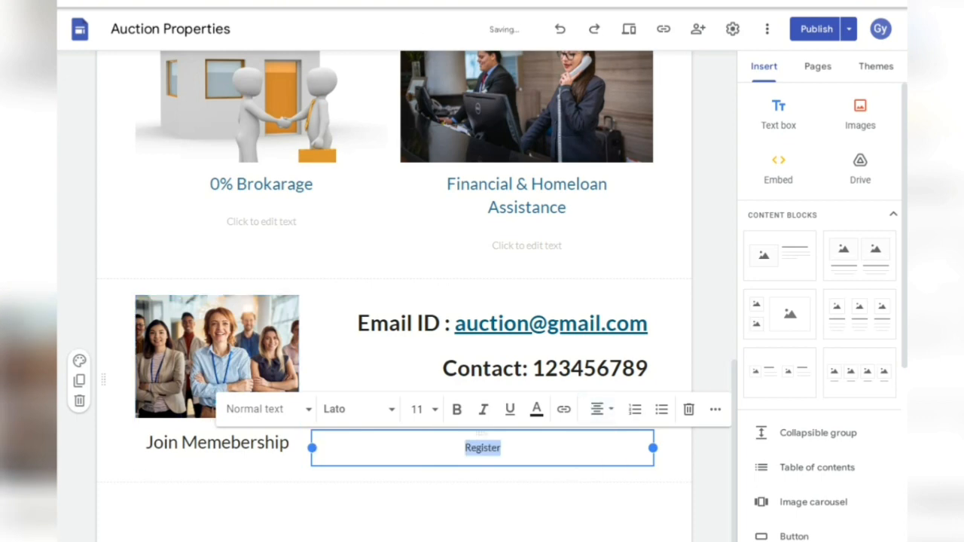
{"action": "left_click_drag", "start_coordinate": [311, 447], "coordinate": [444, 447]}
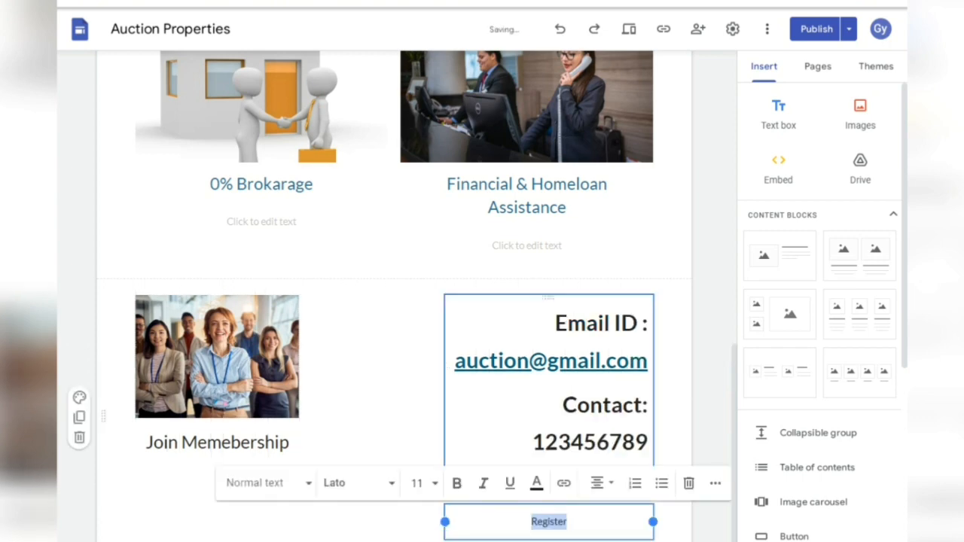
{"action": "key", "text": "ctrl+z"}
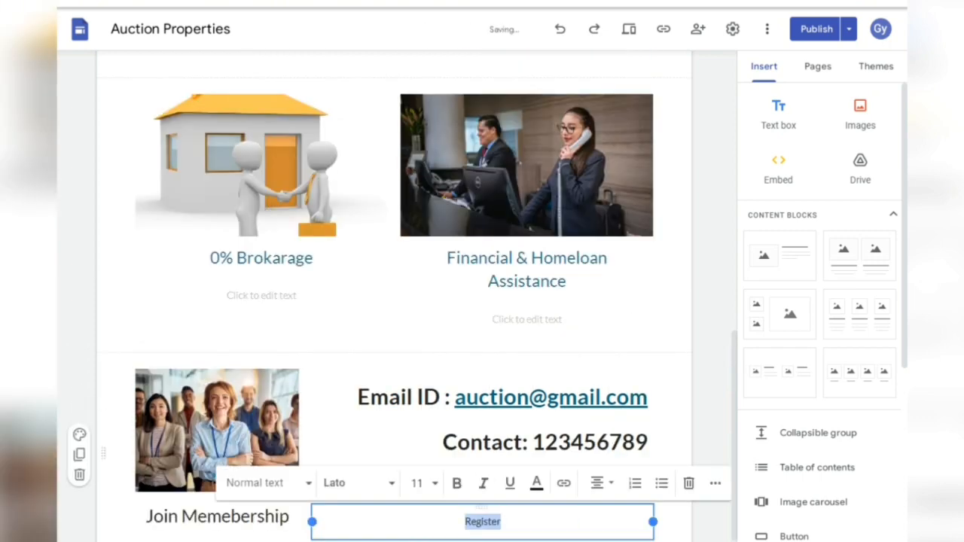
- Make the Register text bold at font size 25
{"action": "left_click", "coordinate": [456, 483]}
{"action": "left_click", "coordinate": [417, 483]}
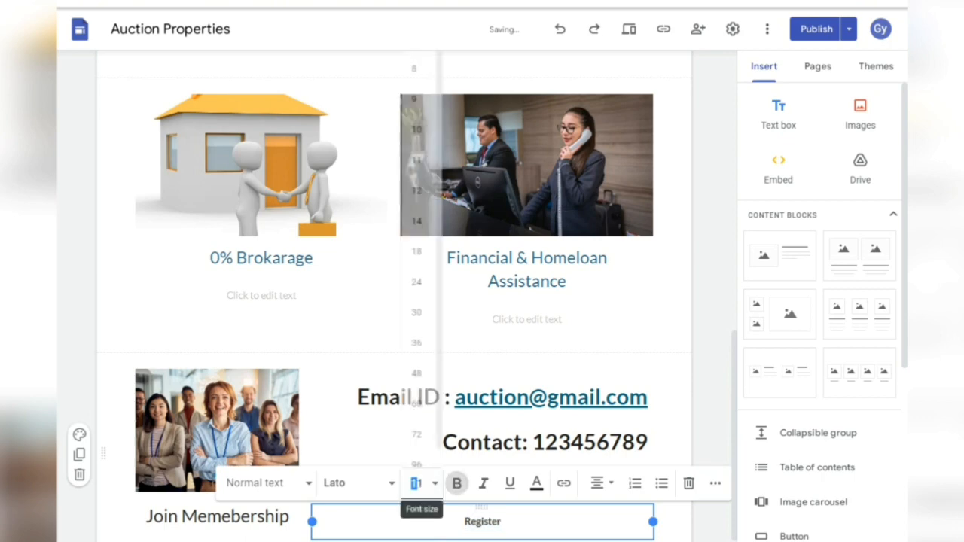
{"action": "left_click", "coordinate": [417, 482]}
{"action": "left_click", "coordinate": [416, 483]}
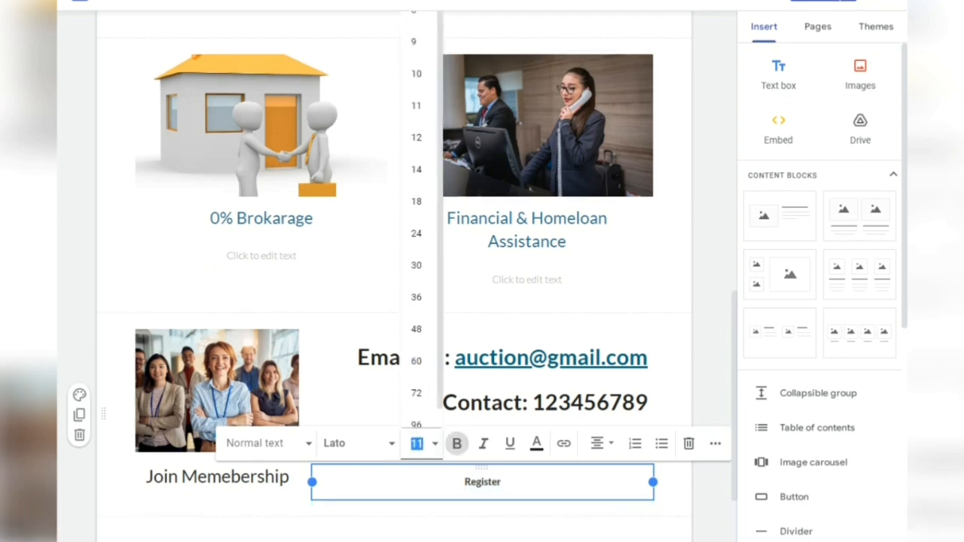
{"action": "type", "text": "25"}
{"action": "key", "text": "Return"}
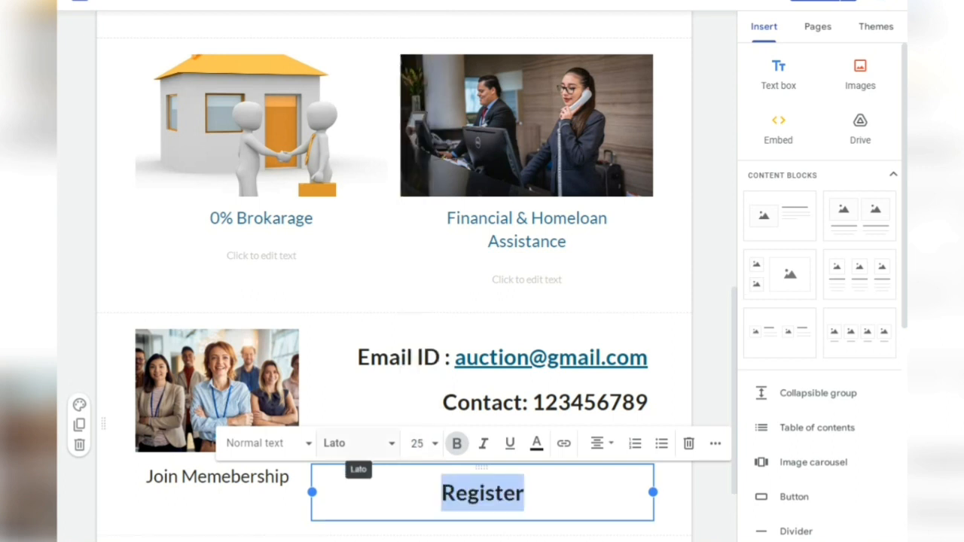
{"action": "left_click", "coordinate": [301, 519]}
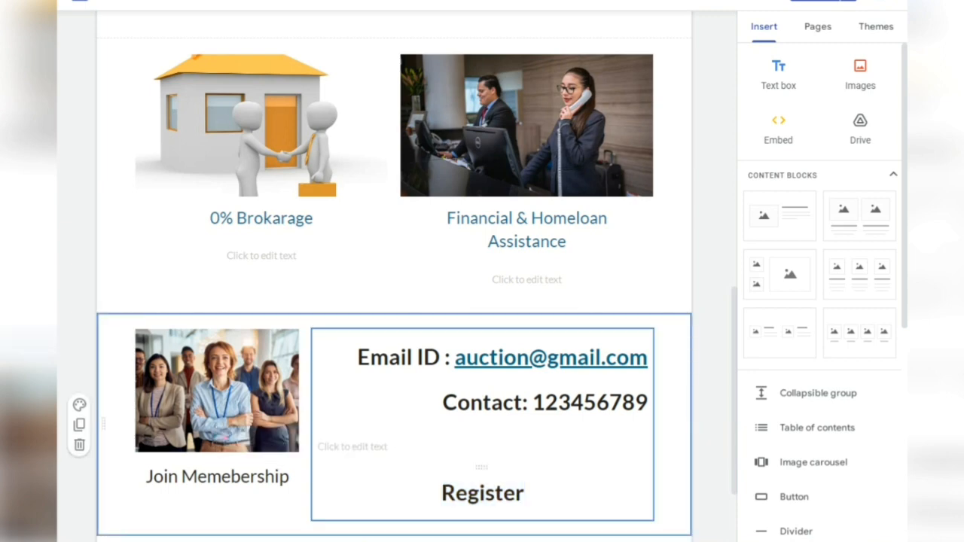
{"action": "left_click", "coordinate": [495, 492]}
- Link the caption to the pasted Google Forms address with display text 'Join Membership'
{"action": "left_click", "coordinate": [525, 493]}
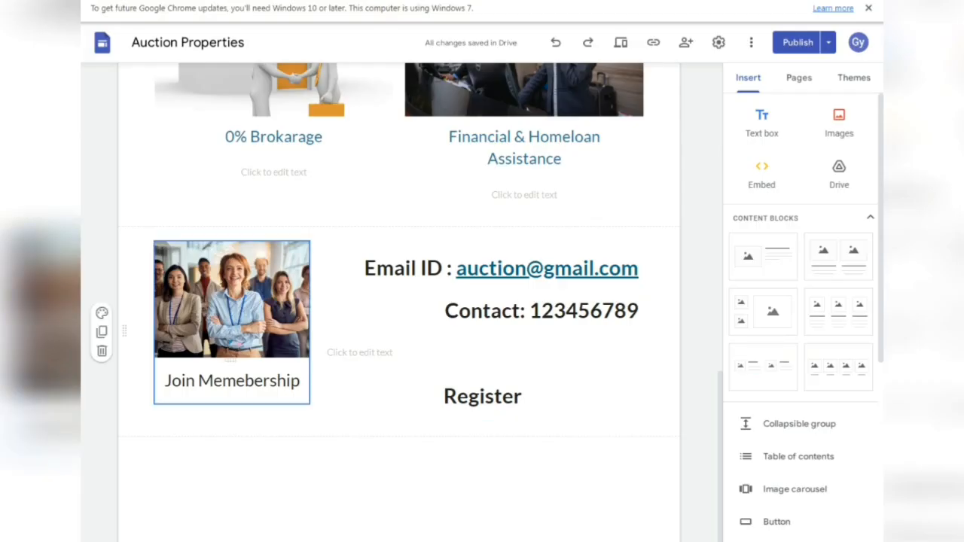
{"action": "left_click", "coordinate": [222, 380]}
{"action": "double_click", "coordinate": [223, 380]}
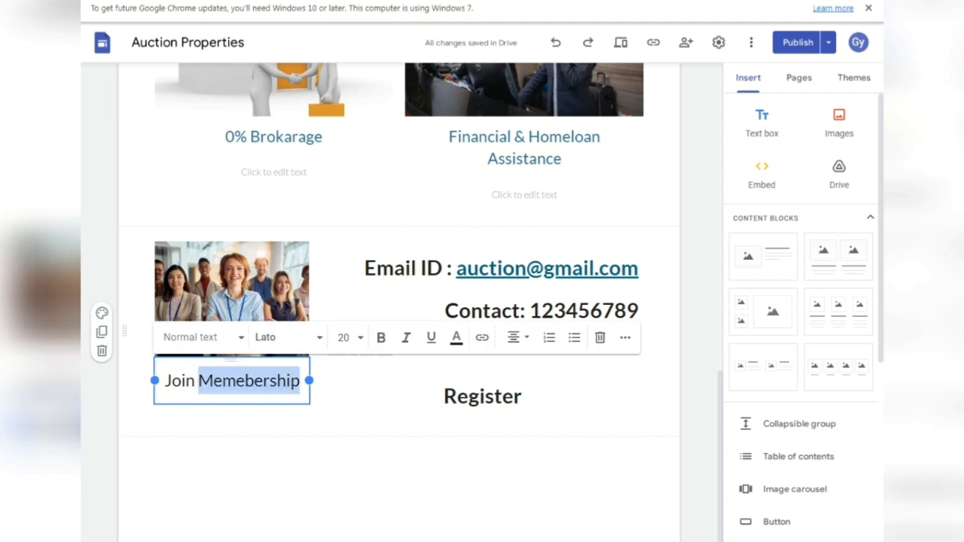
{"action": "left_click", "coordinate": [222, 381]}
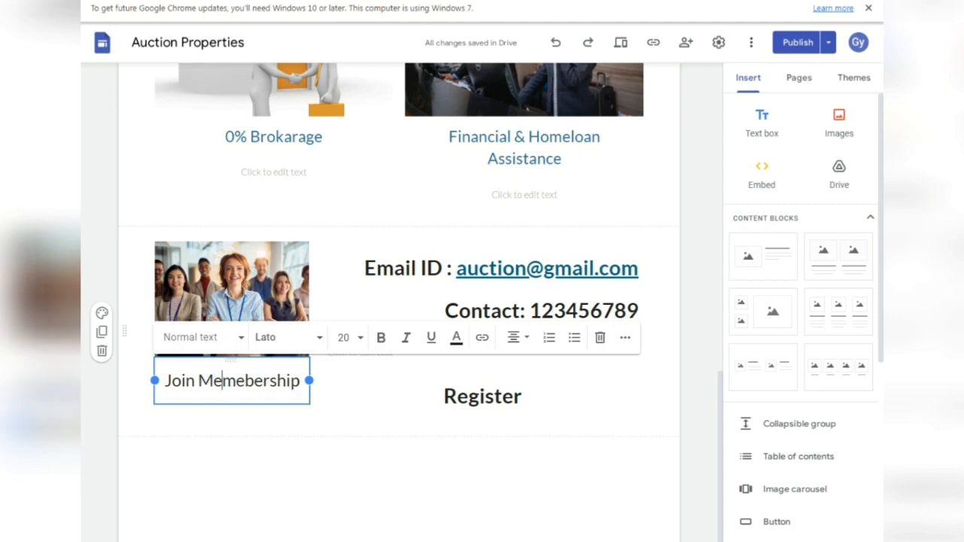
{"action": "left_click", "coordinate": [482, 337]}
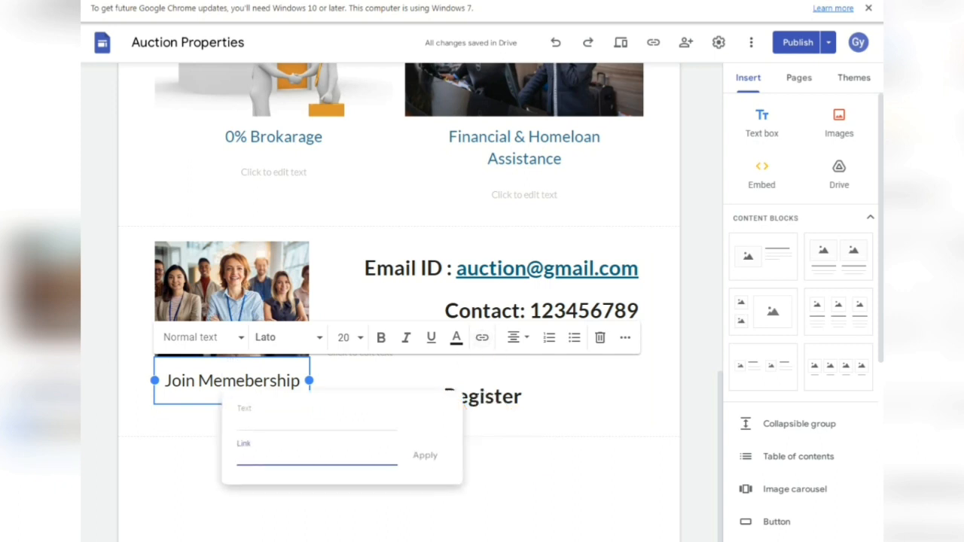
{"action": "type", "text": "https://forms.gle/roiLqUcMDsmyDJW39"}
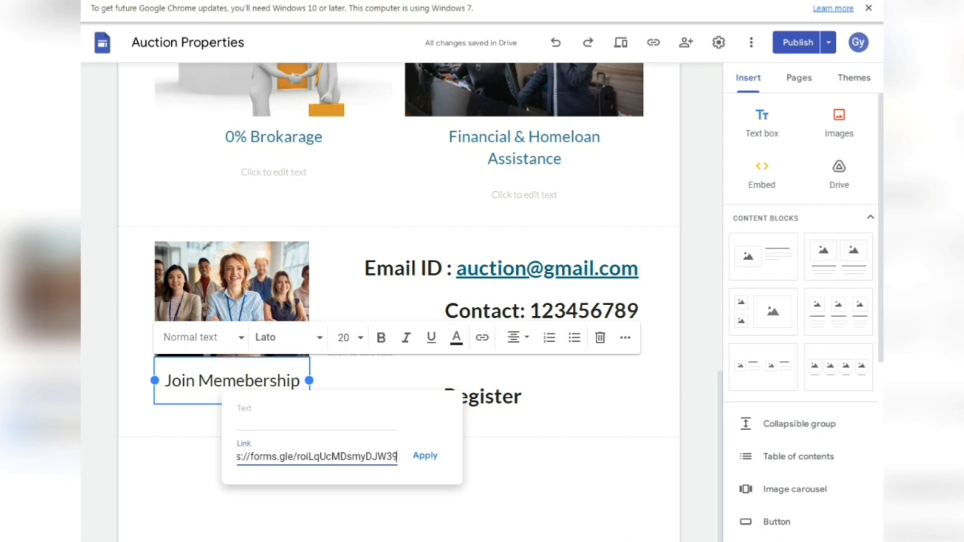
{"action": "left_click", "coordinate": [316, 423]}
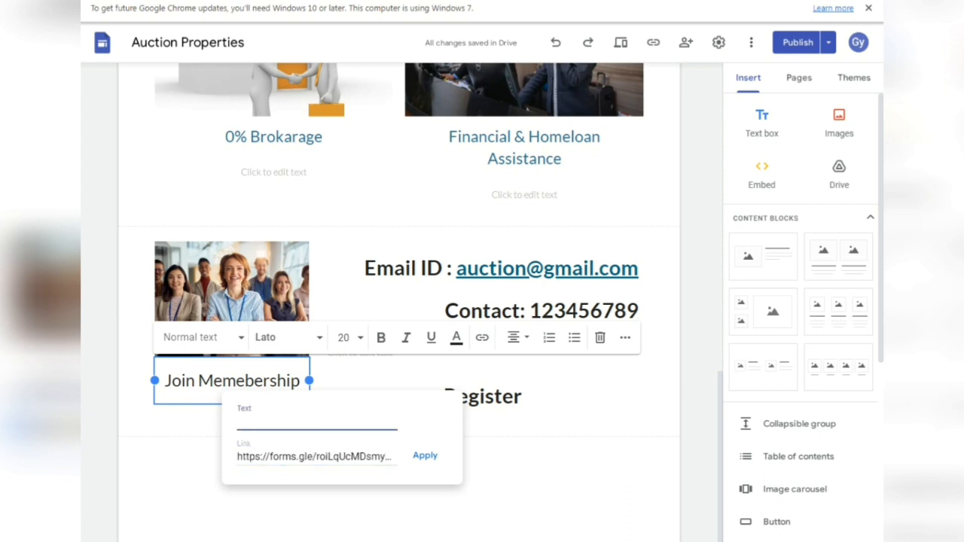
{"action": "type", "text": "Join Membership"}
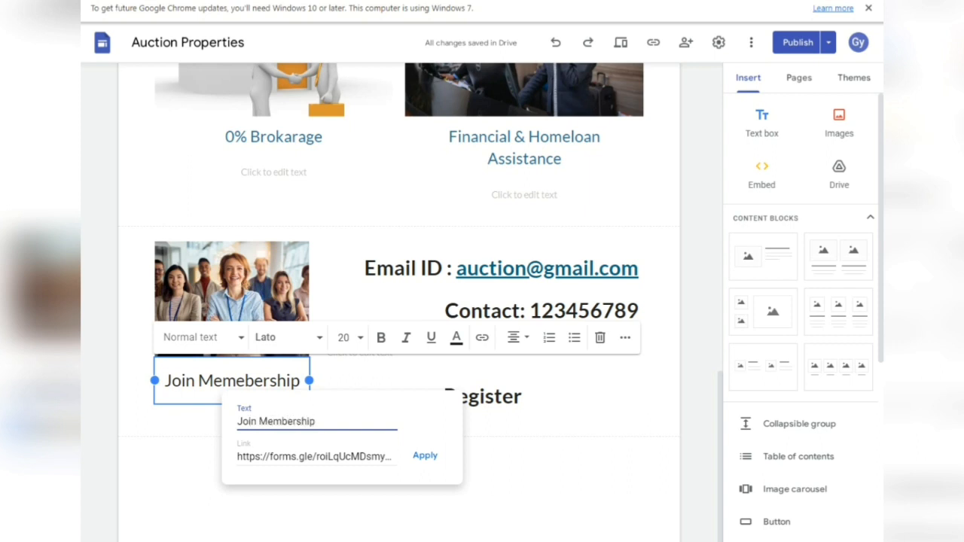
{"action": "key", "text": "Return"}
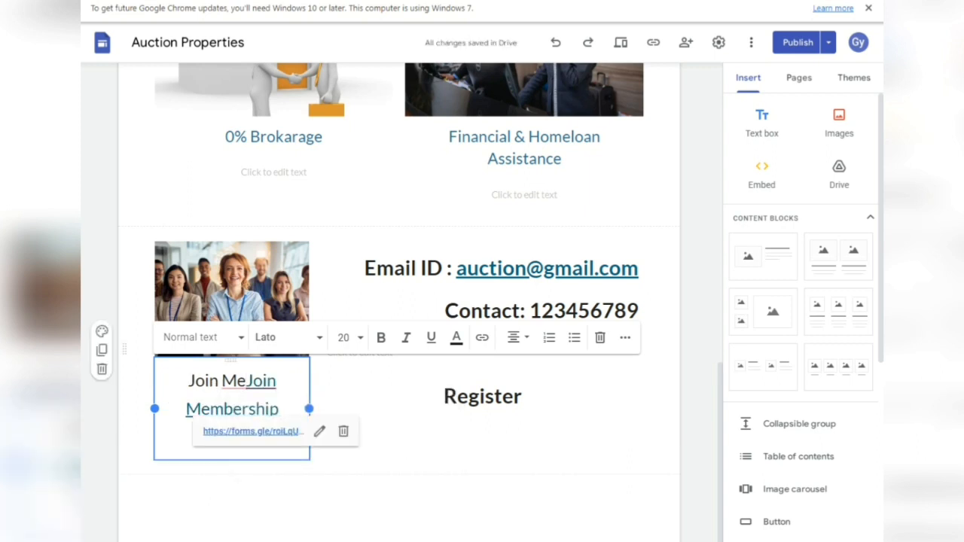
- Delete the leftover misspelled fragment and extra line beneath the new link
{"action": "key", "text": "BackSpace"}
{"action": "key", "text": "BackSpace"}
{"action": "key", "text": "BackSpace"}
{"action": "key", "text": "BackSpace"}
{"action": "key", "text": "BackSpace"}
{"action": "key", "text": "BackSpace"}
{"action": "key", "text": "BackSpace"}
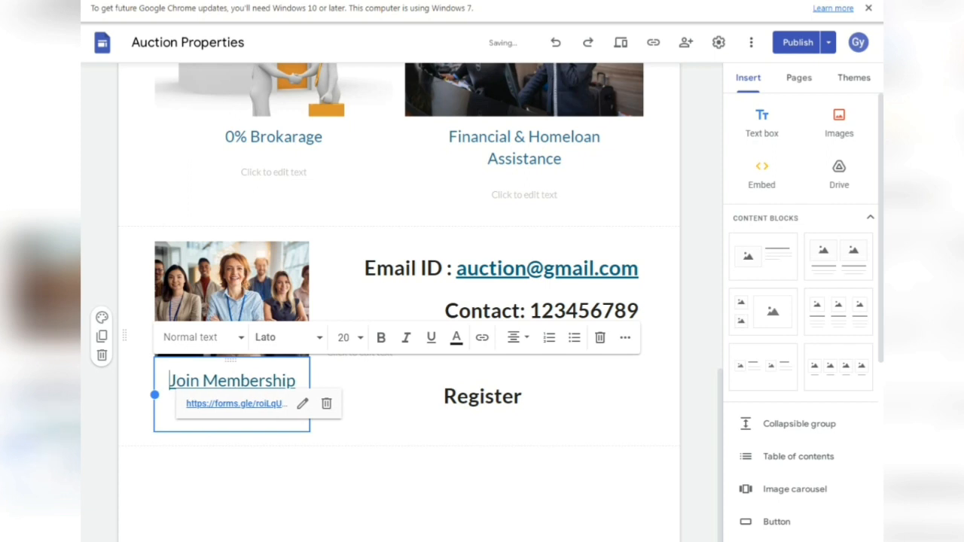
{"action": "left_click", "coordinate": [444, 397]}
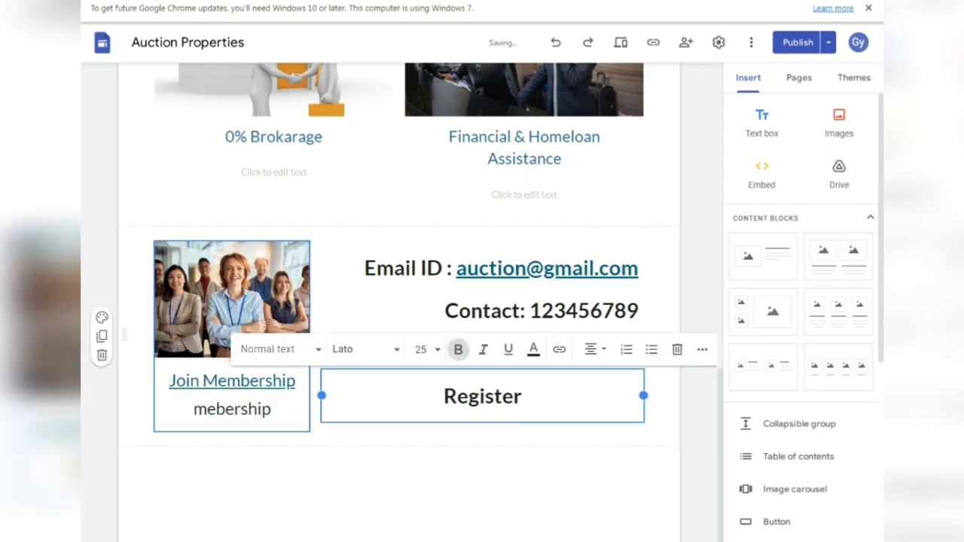
{"action": "left_click", "coordinate": [272, 409]}
{"action": "key", "text": "BackSpace"}
{"action": "key", "text": "BackSpace"}
{"action": "key", "text": "BackSpace"}
{"action": "key", "text": "BackSpace"}
{"action": "key", "text": "BackSpace"}
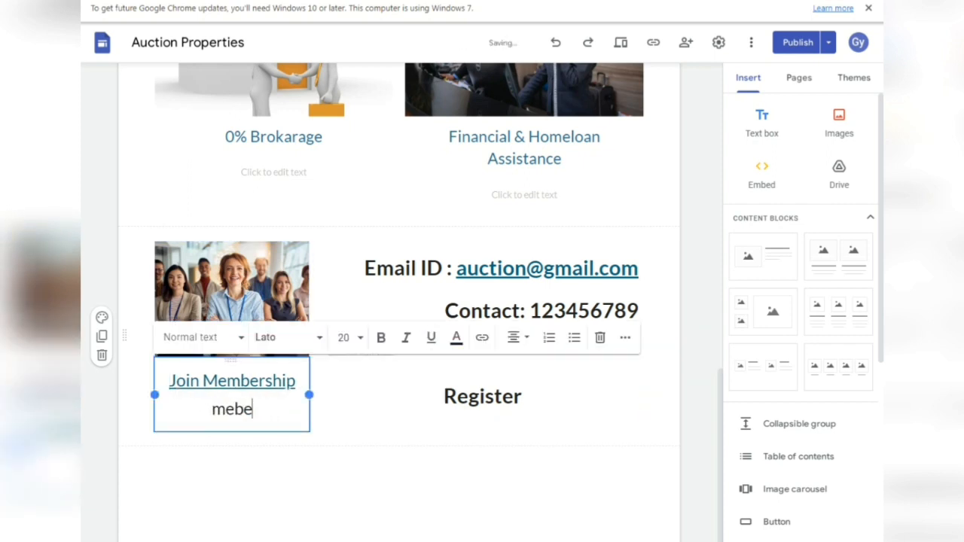
{"action": "key", "text": "BackSpace"}
{"action": "key", "text": "BackSpace"}
{"action": "key", "text": "BackSpace"}
{"action": "key", "text": "BackSpace"}
{"action": "key", "text": "BackSpace"}
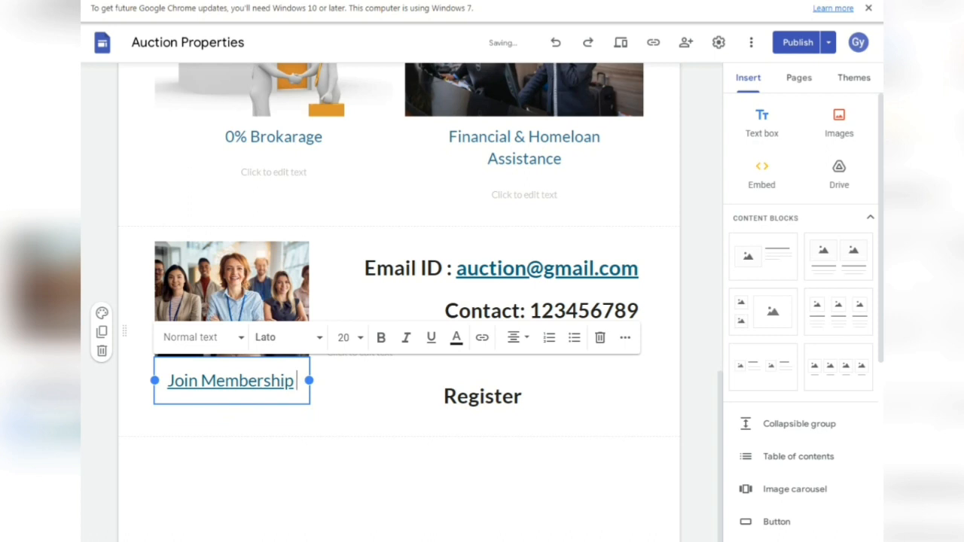
{"action": "left_click", "coordinate": [443, 396]}
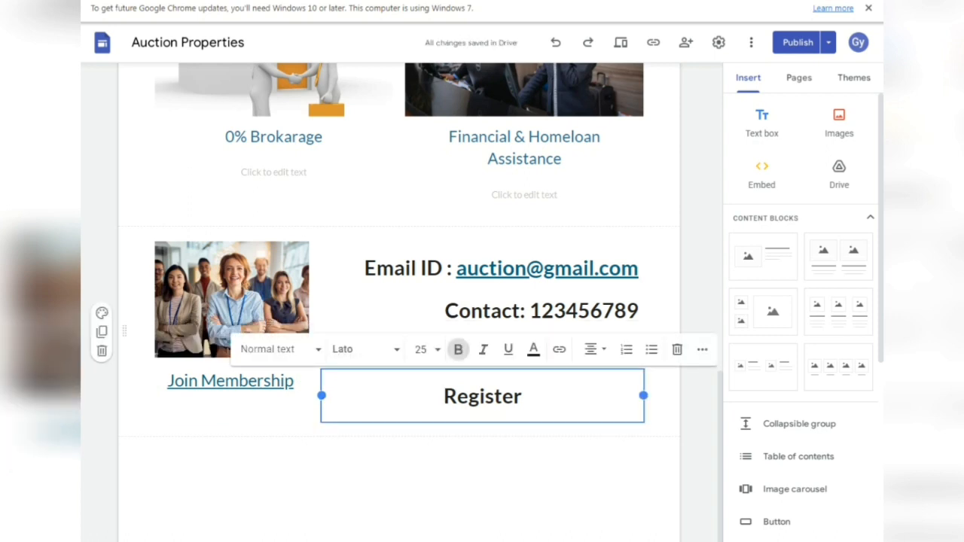
- Delete the existing plain 'Register' text
{"action": "left_click", "coordinate": [230, 382]}
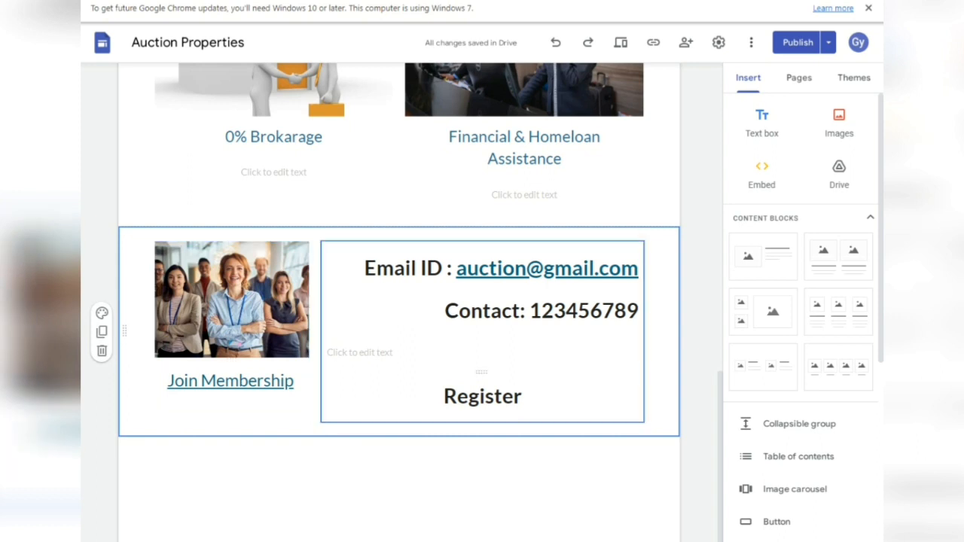
{"action": "left_click", "coordinate": [499, 394]}
{"action": "double_click", "coordinate": [500, 396]}
{"action": "left_click", "coordinate": [515, 397]}
{"action": "double_click", "coordinate": [515, 396]}
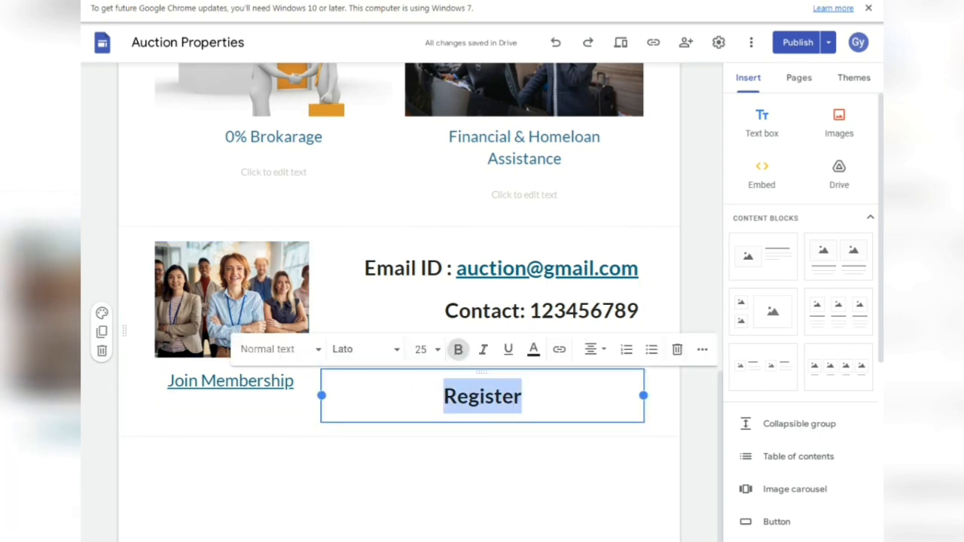
{"action": "key", "text": "BackSpace"}
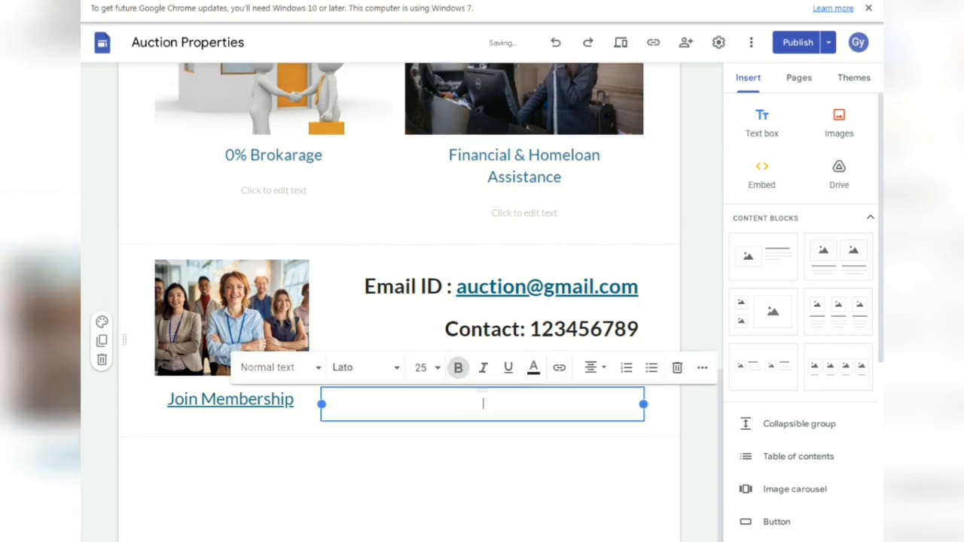
- Insert a 'Register' link to the Google Form and open the publish review
{"action": "left_click", "coordinate": [558, 369]}
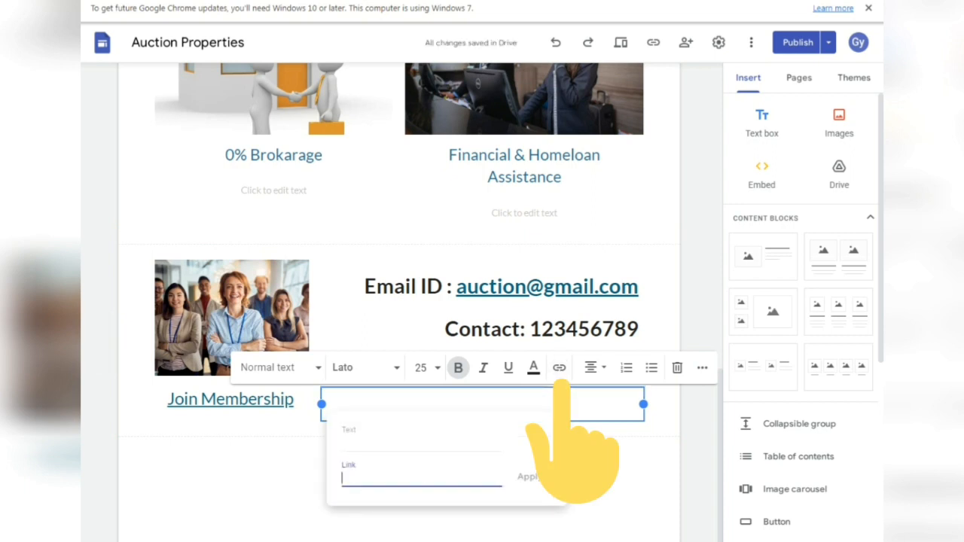
{"action": "type", "text": "https://forms.gle/roiLqUcMDsmyDJW39"}
{"action": "left_click", "coordinate": [392, 443]}
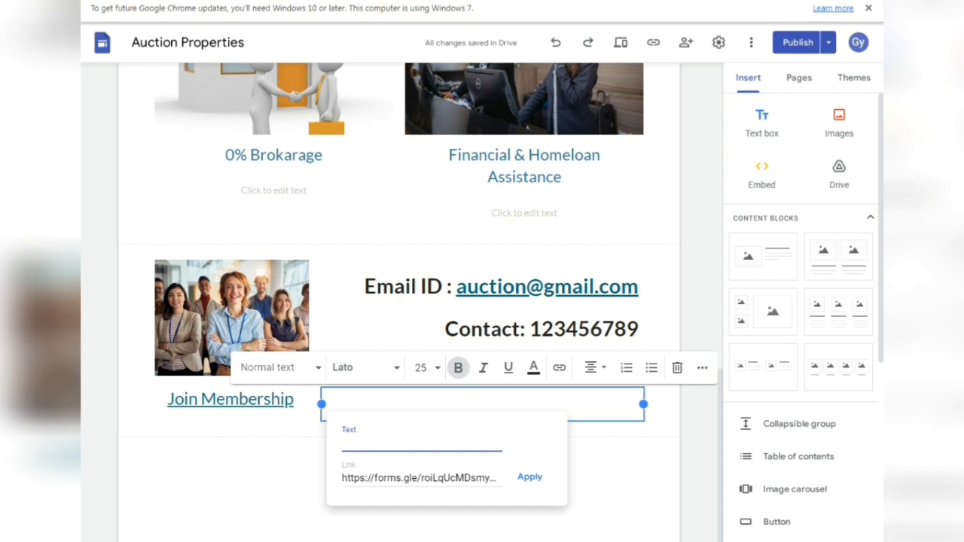
{"action": "type", "text": "Register"}
{"action": "key", "text": "Return"}
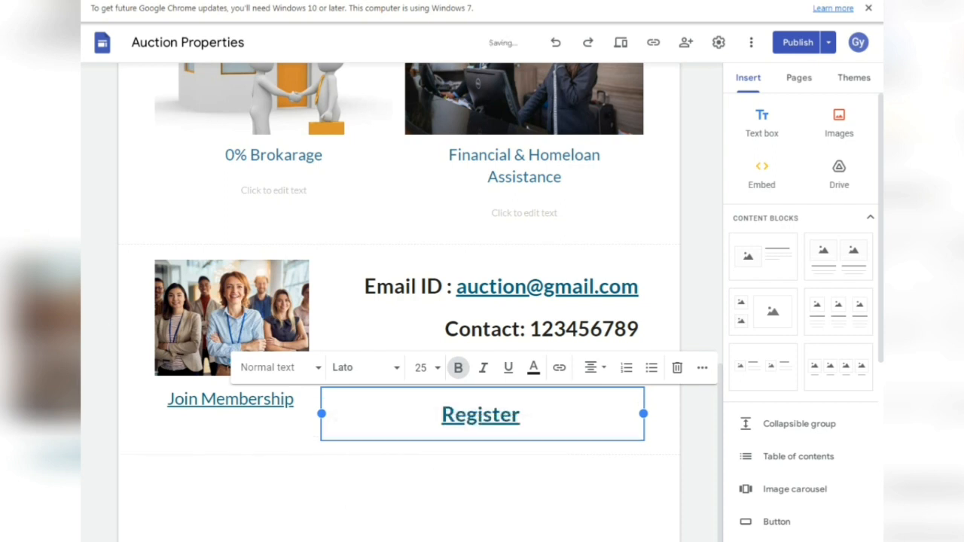
{"action": "left_click", "coordinate": [797, 43]}
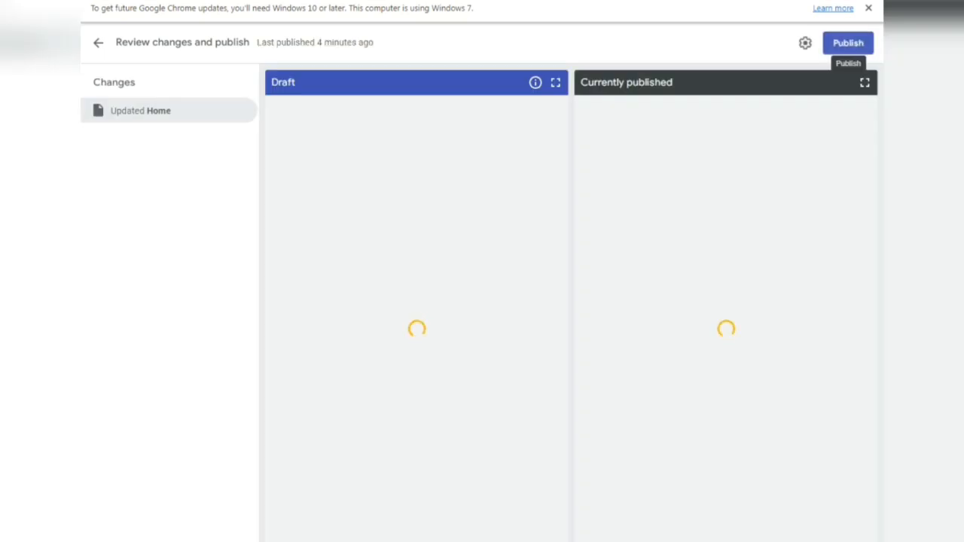
- Publish the updated Home page of the Auction Properties site
{"action": "left_click", "coordinate": [848, 43]}
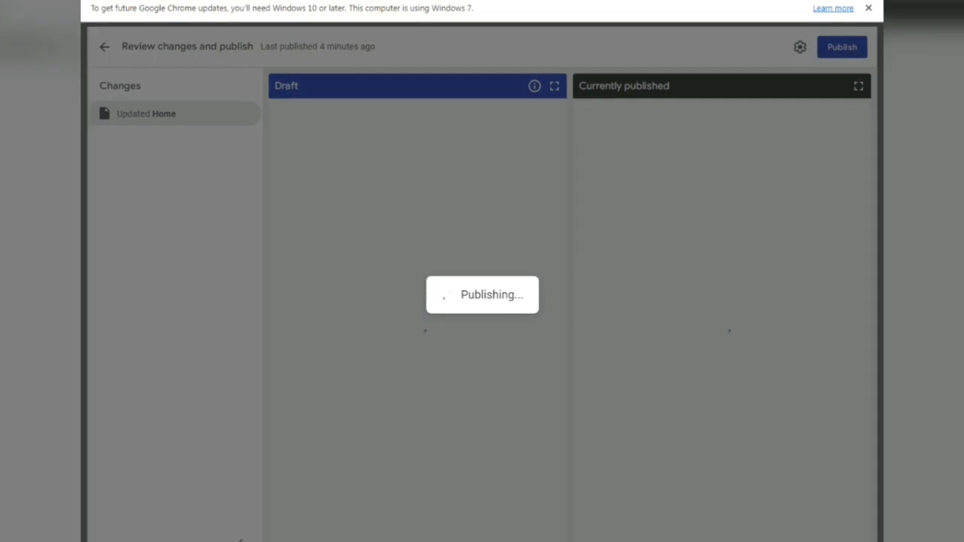
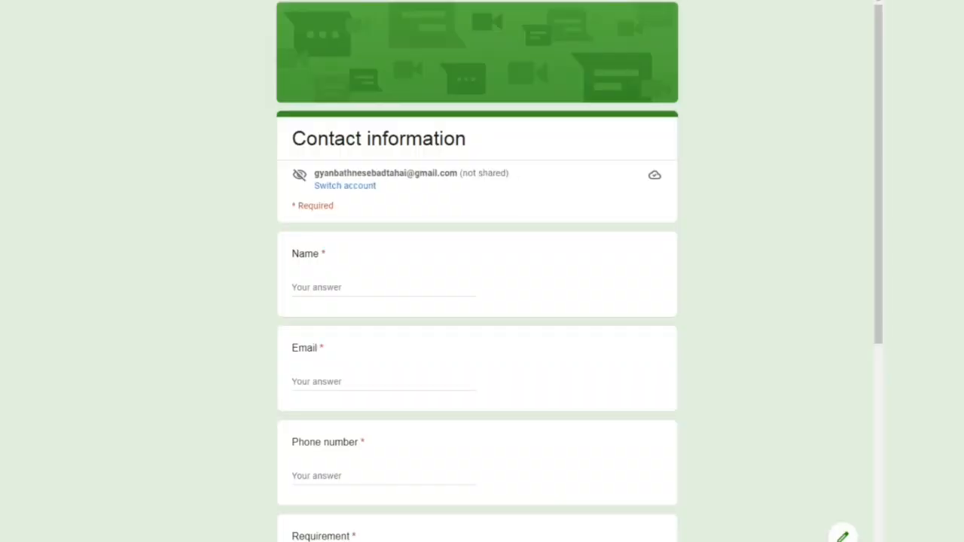
- Step through the Register form's Name, Email, Phone number, Requirement and Address questions
{"action": "left_click", "coordinate": [383, 288]}
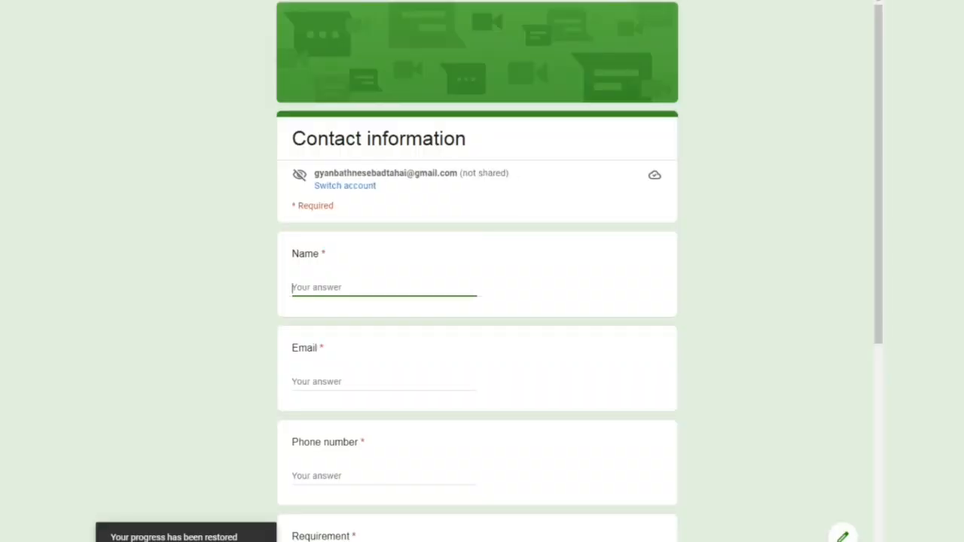
{"action": "scroll", "coordinate": [383, 302], "scroll_direction": "down", "scroll_amount": 1}
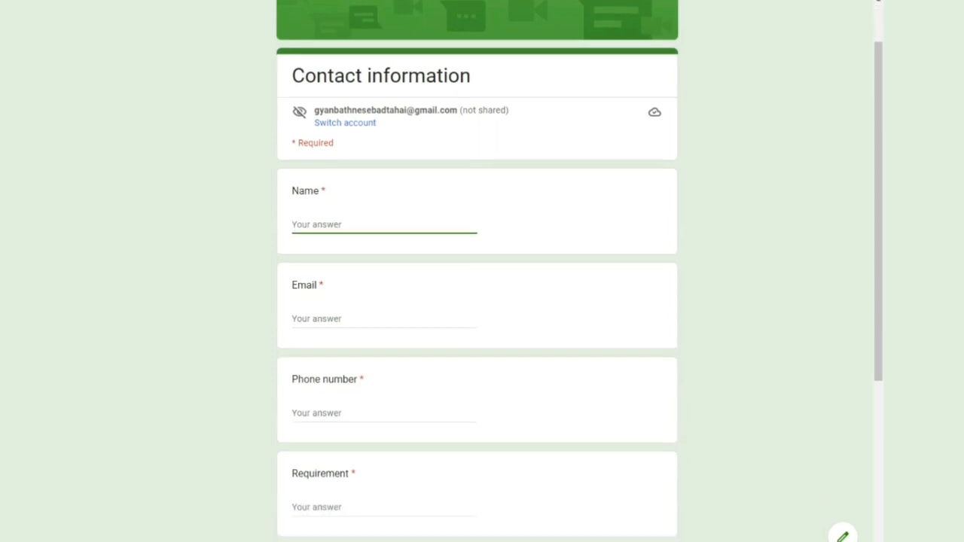
{"action": "left_click", "coordinate": [383, 319]}
{"action": "scroll", "coordinate": [383, 320], "scroll_direction": "down", "scroll_amount": 2}
{"action": "left_click", "coordinate": [385, 307]}
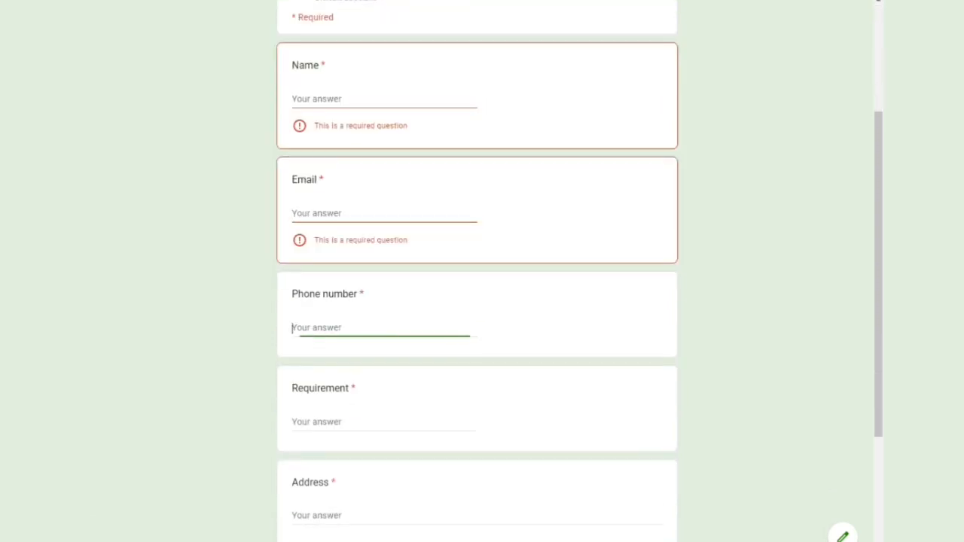
{"action": "scroll", "coordinate": [384, 324], "scroll_direction": "down", "scroll_amount": 1}
{"action": "left_click", "coordinate": [384, 359]}
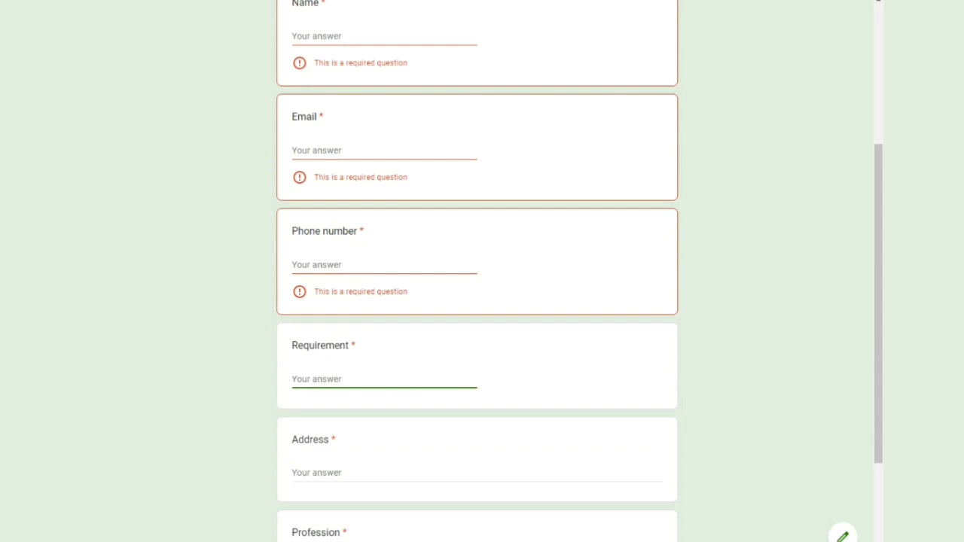
{"action": "scroll", "coordinate": [477, 302], "scroll_direction": "down", "scroll_amount": 2}
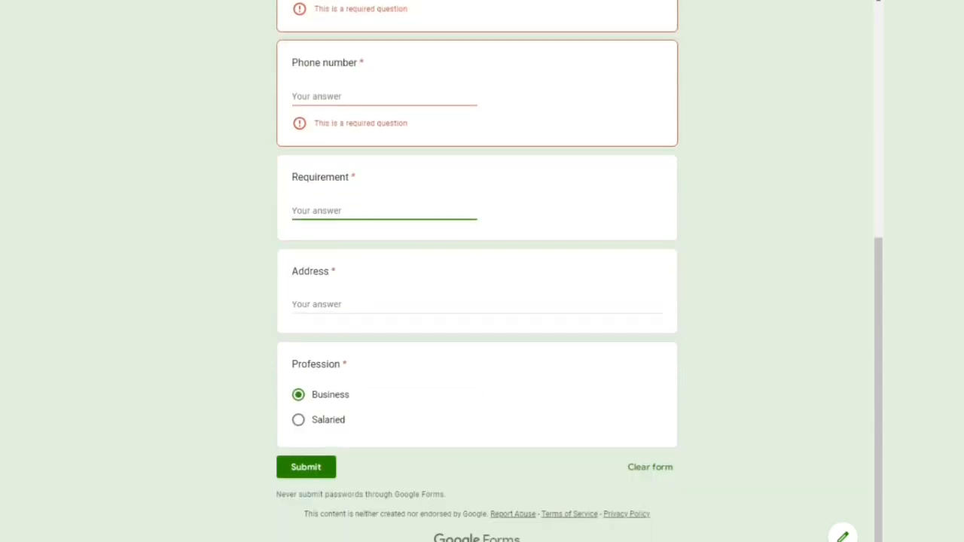
{"action": "left_click", "coordinate": [384, 305]}
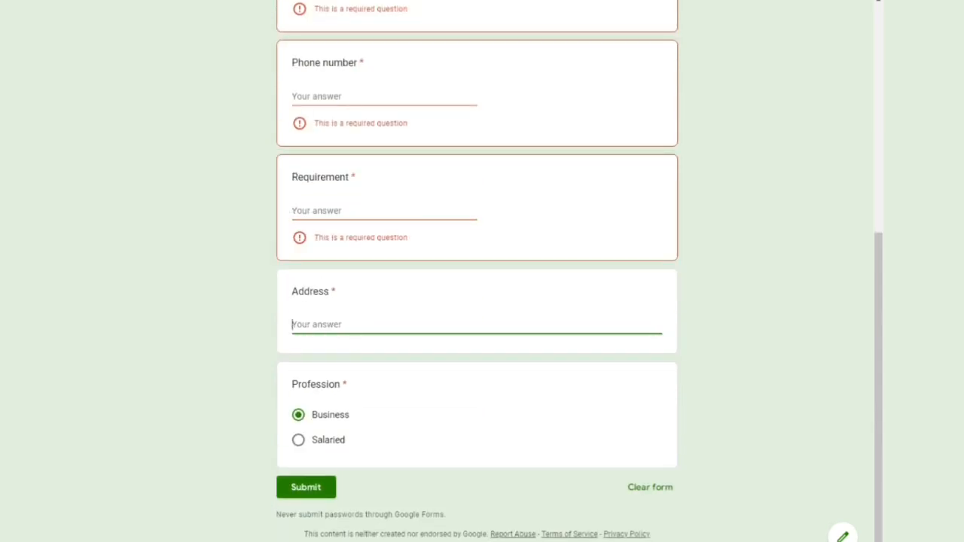
{"action": "scroll", "coordinate": [384, 324], "scroll_direction": "down", "scroll_amount": 1}
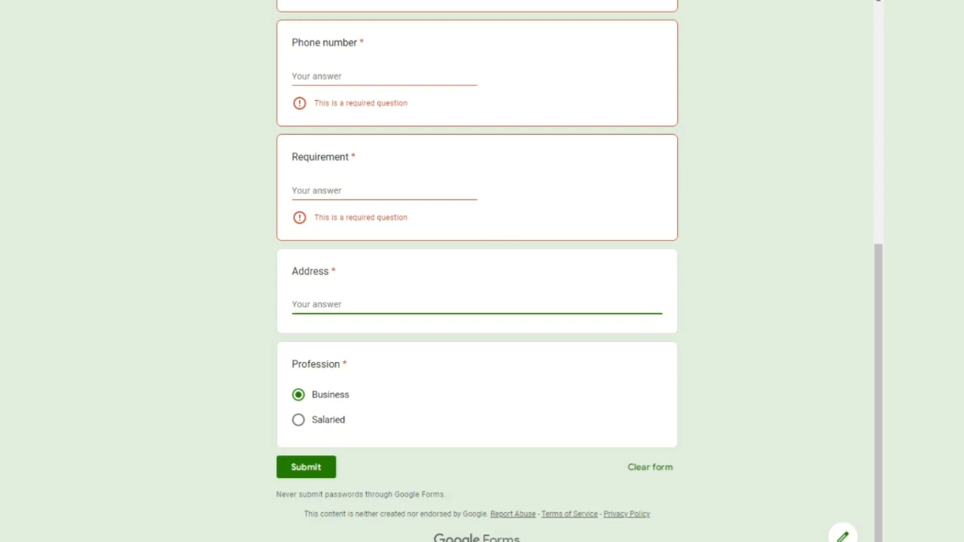
{"action": "scroll", "coordinate": [477, 271], "scroll_direction": "up", "scroll_amount": 6}
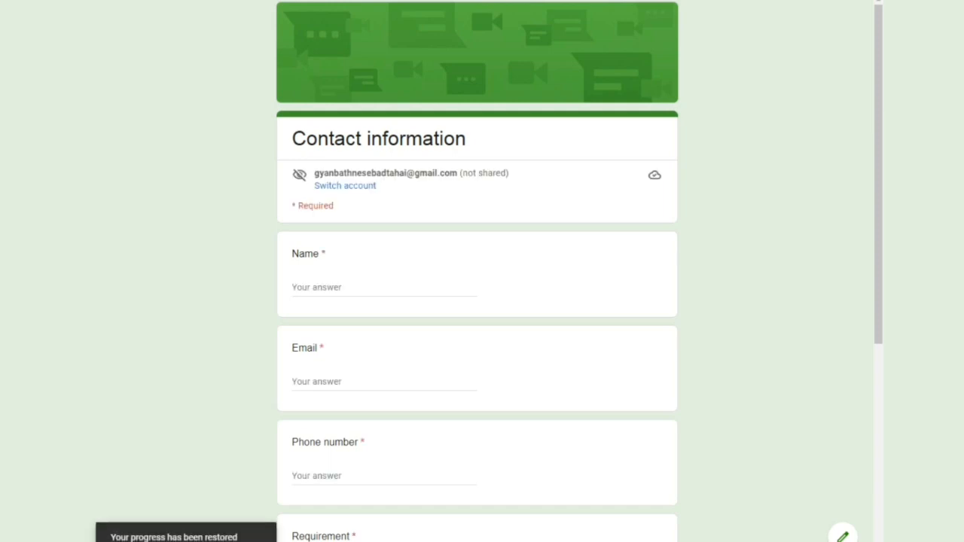
{"action": "scroll", "coordinate": [477, 301], "scroll_direction": "down", "scroll_amount": 5}
{"action": "scroll", "coordinate": [477, 301], "scroll_direction": "up", "scroll_amount": 5}
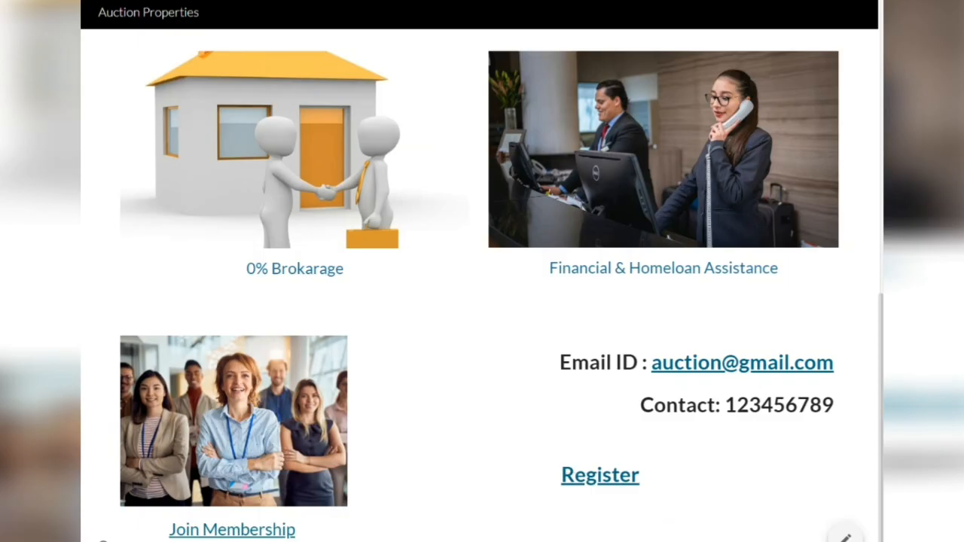
{"action": "scroll", "coordinate": [480, 286], "scroll_direction": "up", "scroll_amount": 6}
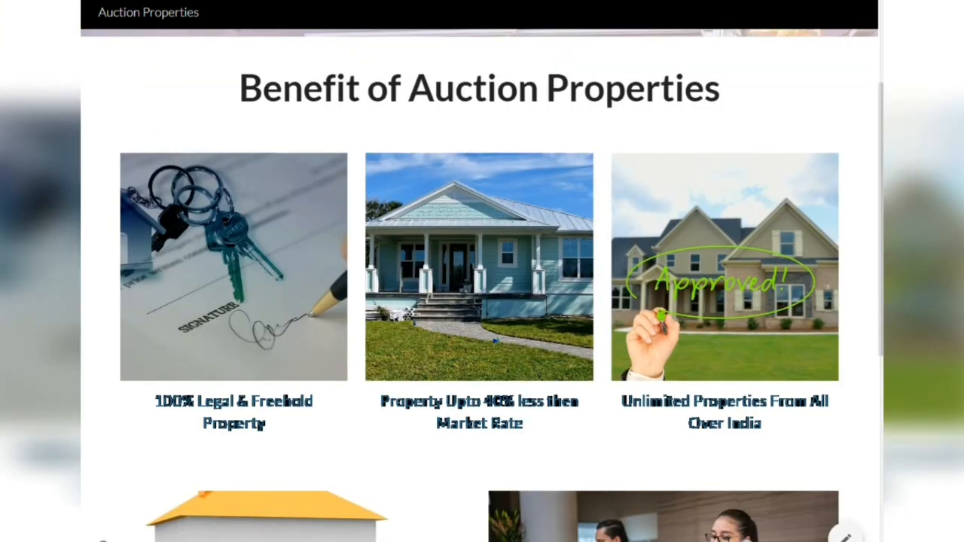
{"action": "scroll", "coordinate": [480, 286], "scroll_direction": "down", "scroll_amount": 6}
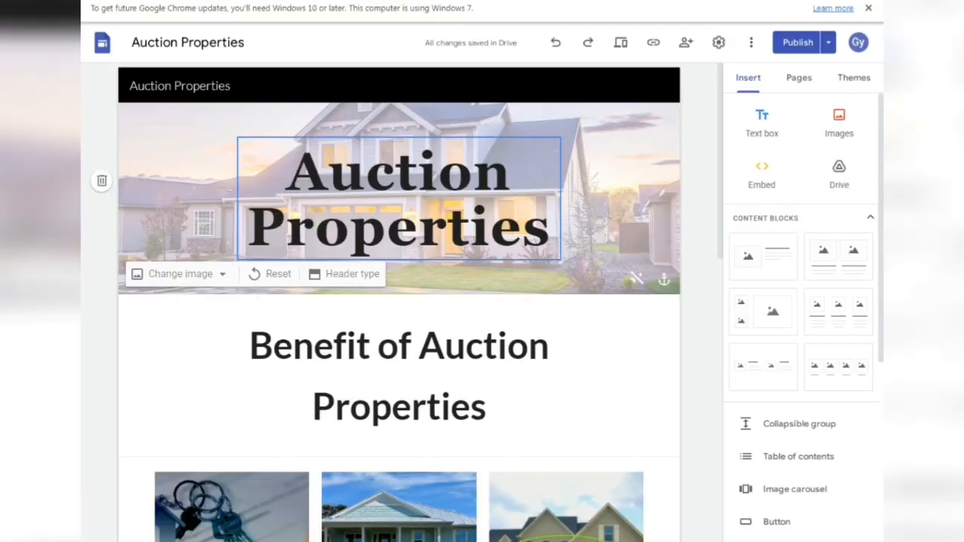
{"action": "scroll", "coordinate": [400, 301], "scroll_direction": "down", "scroll_amount": 10}
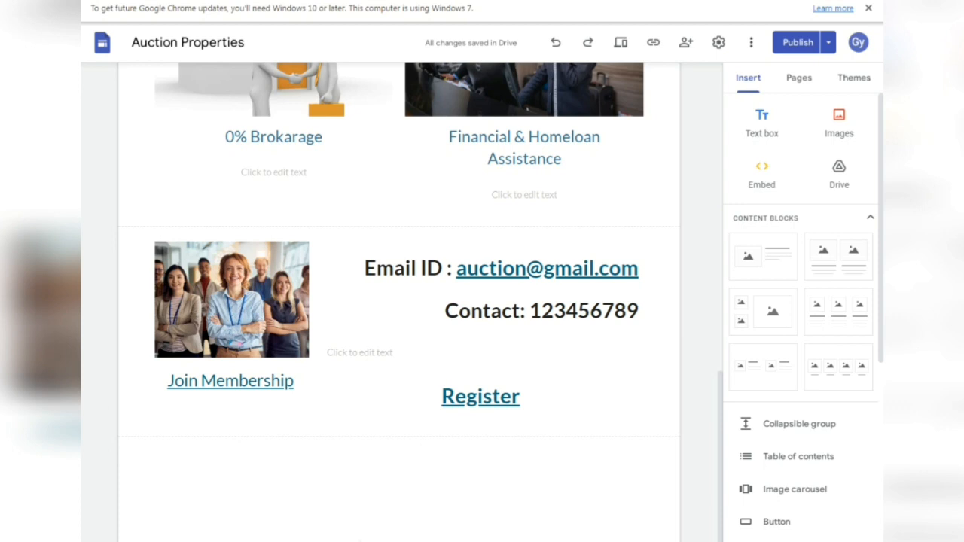
- Add an empty text box below the contact section, then bring up the site-text spreadsheet
{"action": "key", "text": "alt+Tab"}
{"action": "scroll", "coordinate": [482, 301], "scroll_direction": "down", "scroll_amount": 1}
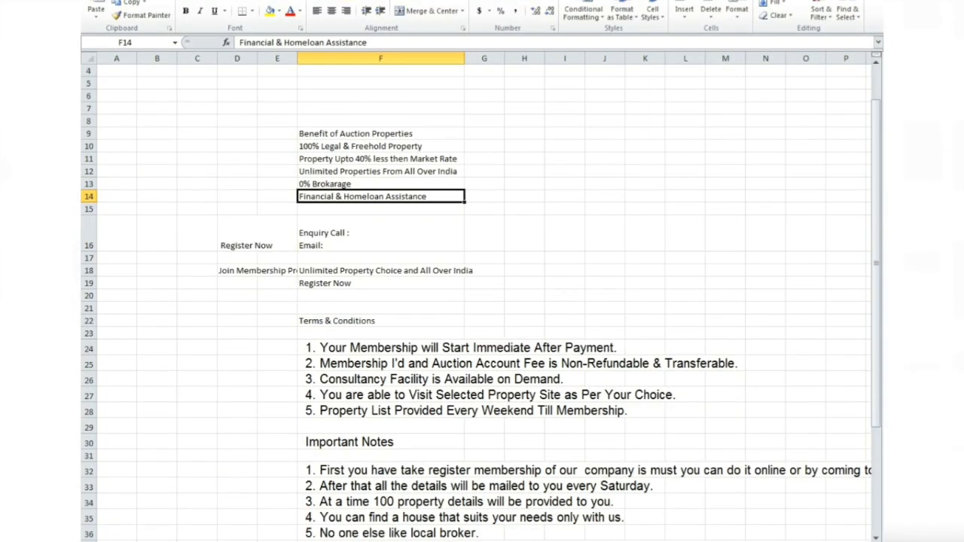
{"action": "left_click", "coordinate": [281, 539]}
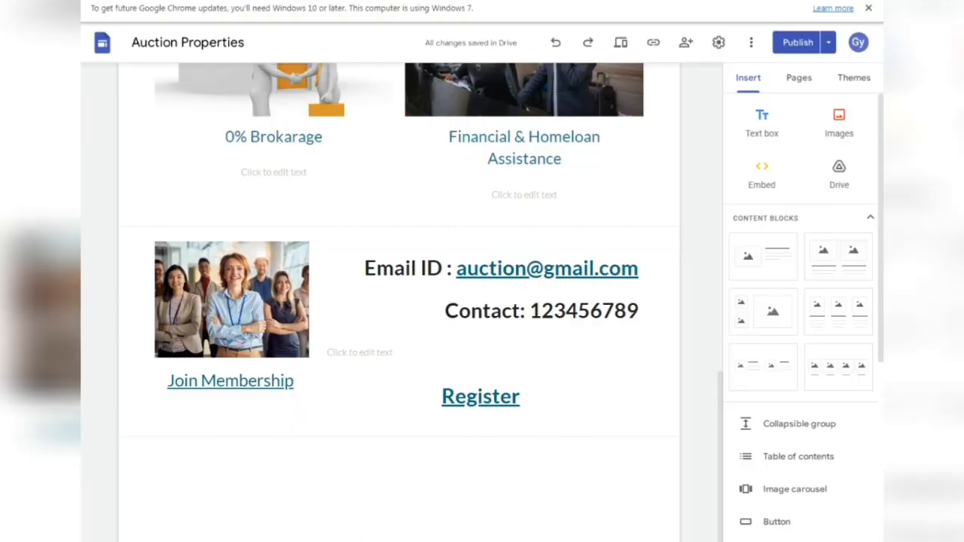
{"action": "double_click", "coordinate": [368, 459]}
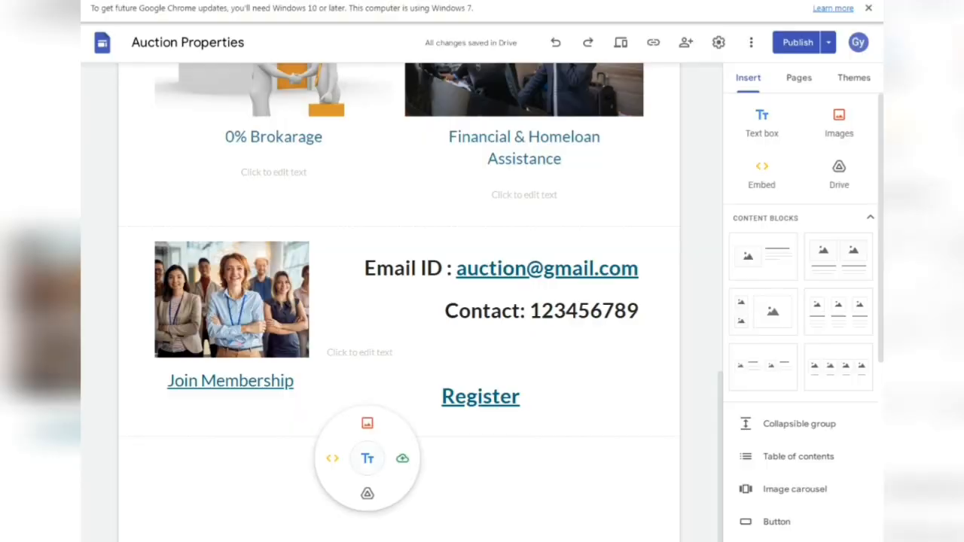
{"action": "left_click", "coordinate": [368, 458]}
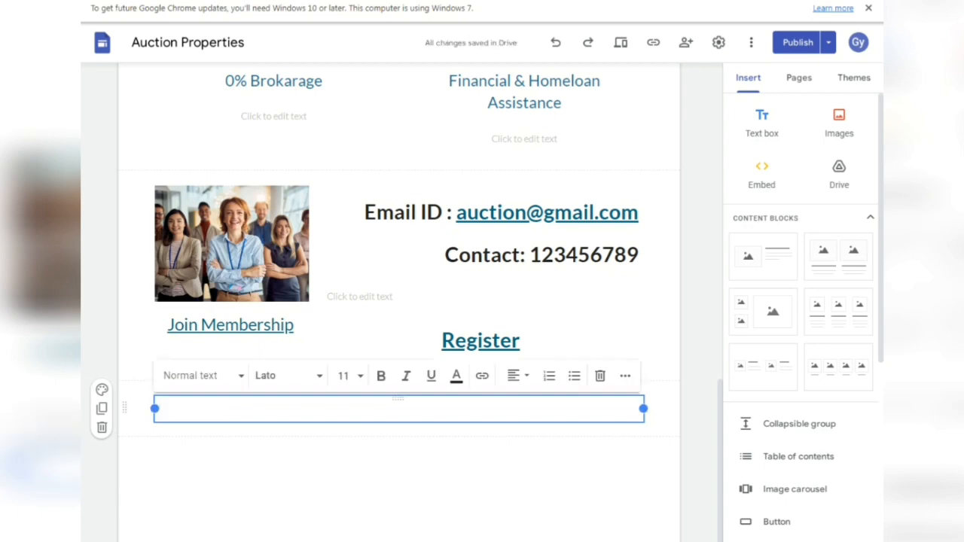
{"action": "key", "text": "alt+Tab"}
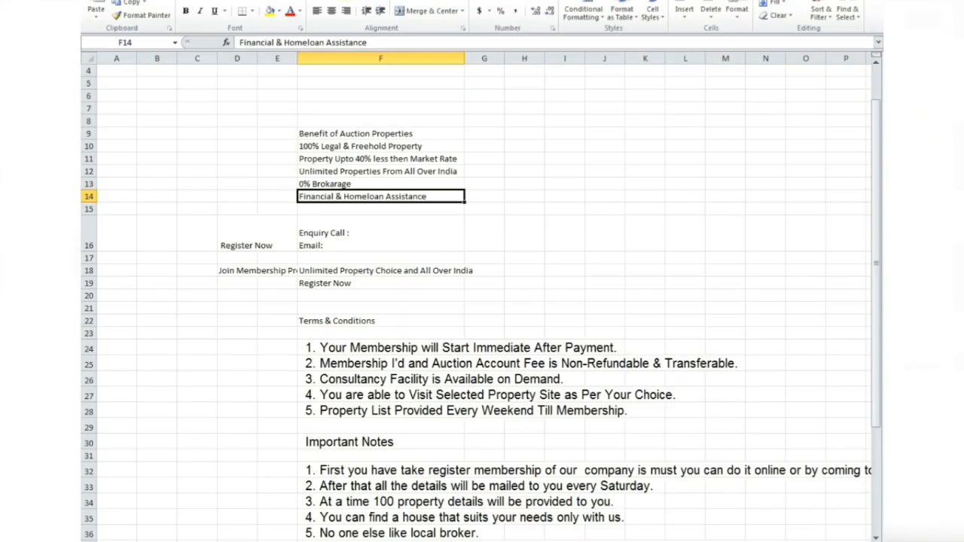
- Paste the 'Terms & Conditions' text from cell F22 into the new text box
{"action": "left_click", "coordinate": [381, 320]}
{"action": "key", "text": "ctrl+c"}
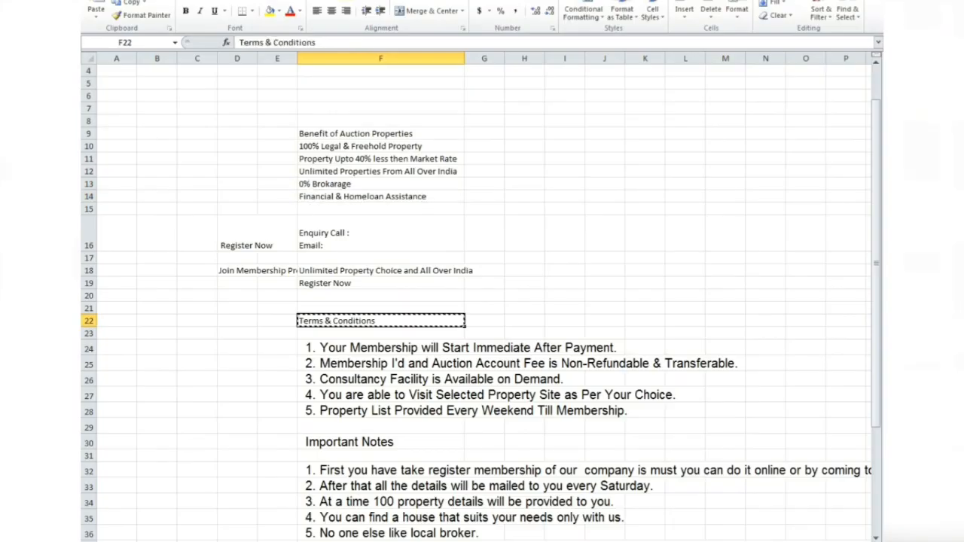
{"action": "key", "text": "alt+Tab"}
{"action": "key", "text": "ctrl+v"}
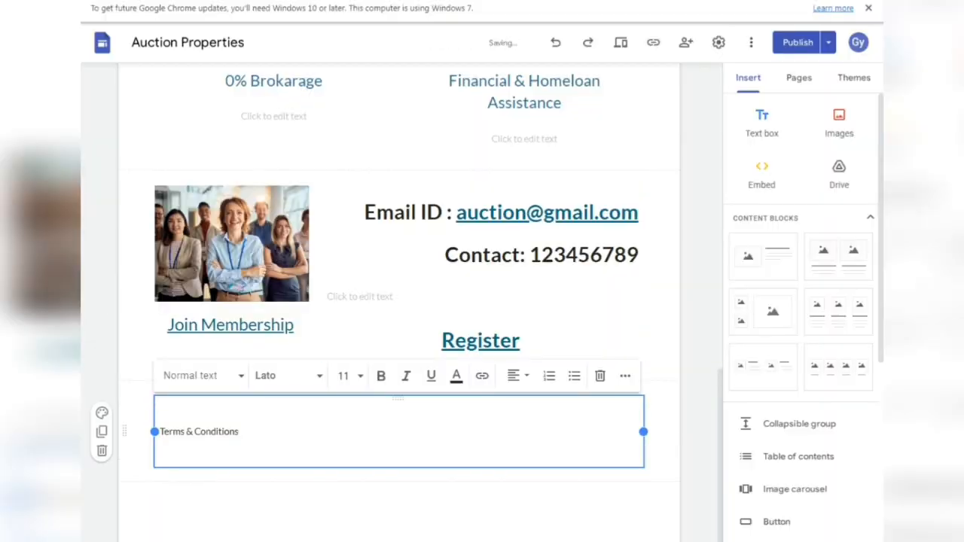
{"action": "key", "text": "BackSpace"}
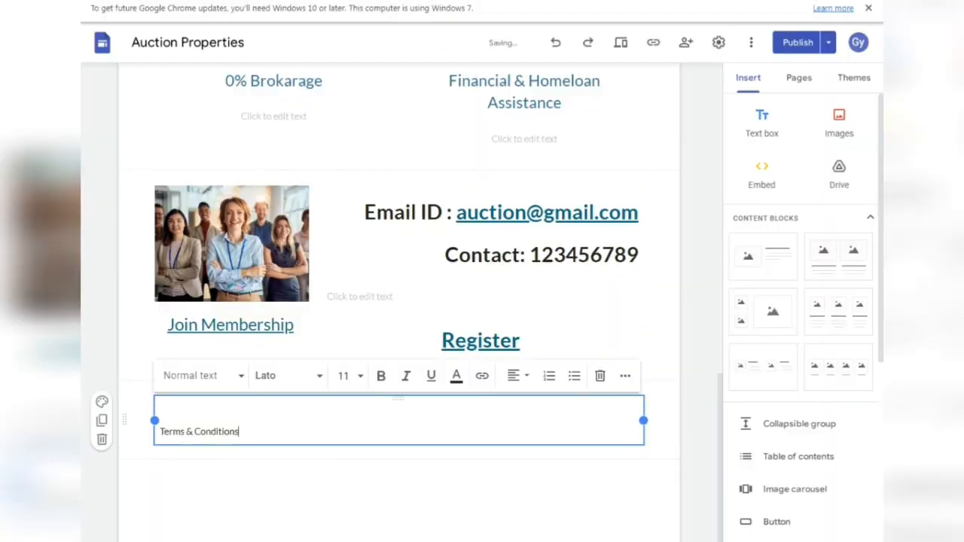
- Make the Terms & Conditions text centred, bold and 36 point
{"action": "key", "text": "ctrl+a"}
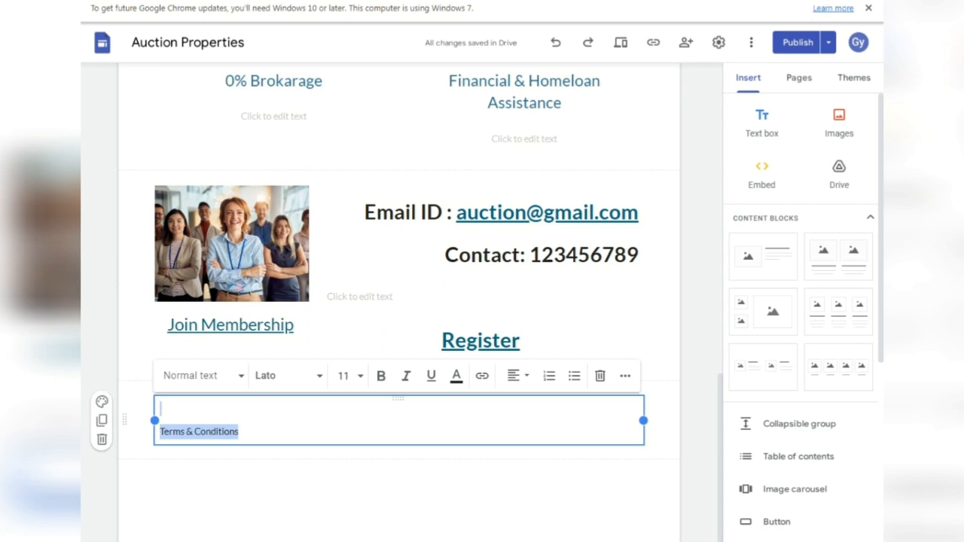
{"action": "left_click", "coordinate": [516, 375]}
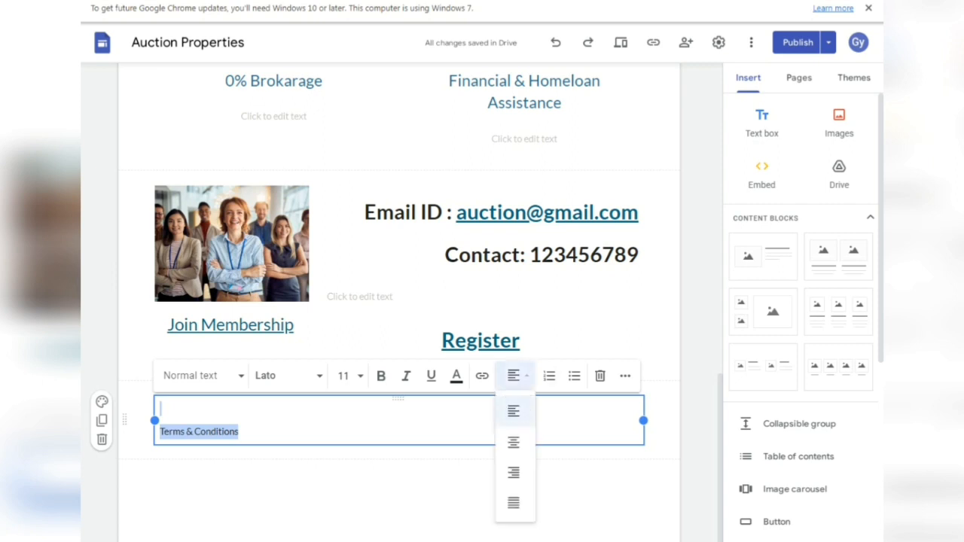
{"action": "left_click", "coordinate": [512, 441]}
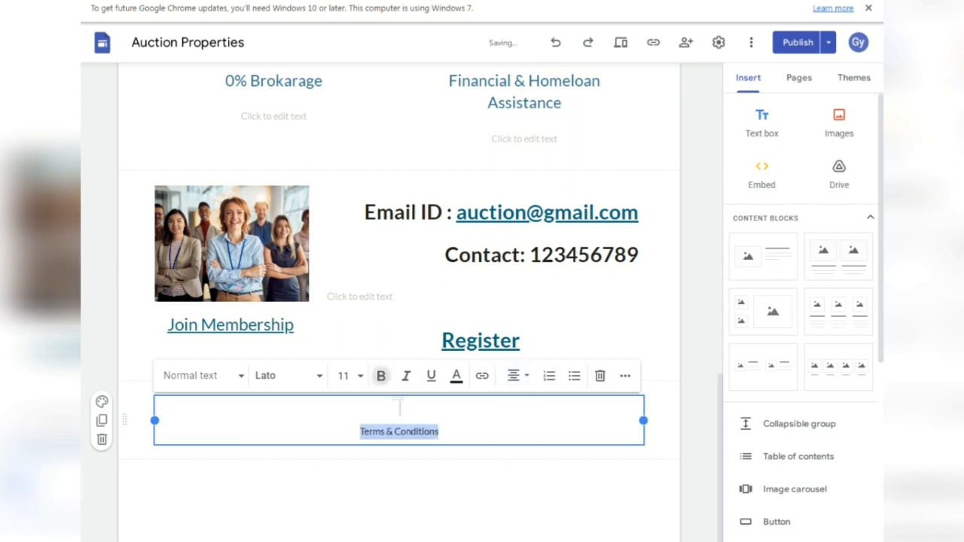
{"action": "left_click", "coordinate": [381, 375]}
{"action": "left_click", "coordinate": [344, 376]}
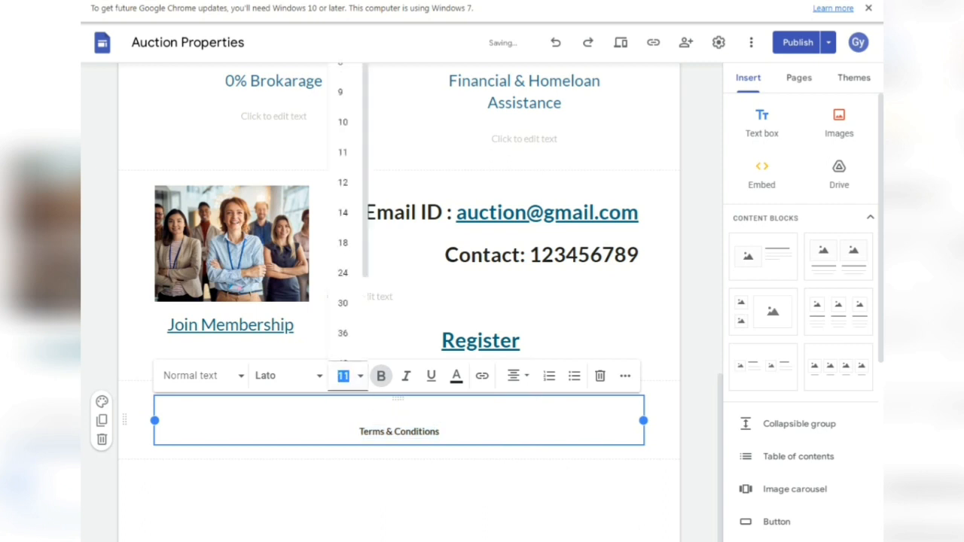
{"action": "type", "text": "36"}
{"action": "key", "text": "Return"}
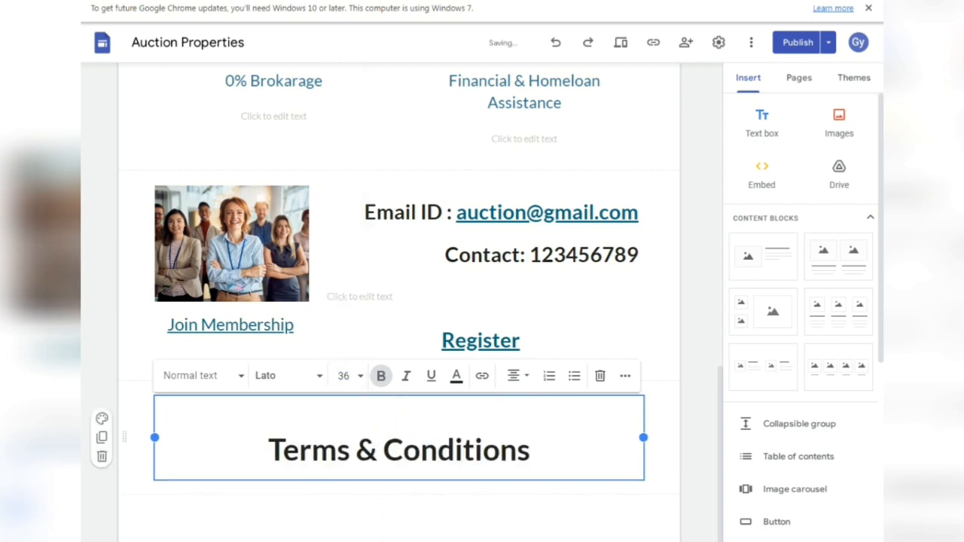
- Remove the empty line above the heading and re-centre Terms & Conditions
{"action": "left_click", "coordinate": [269, 450]}
{"action": "key", "text": "BackSpace"}
{"action": "key", "text": "BackSpace"}
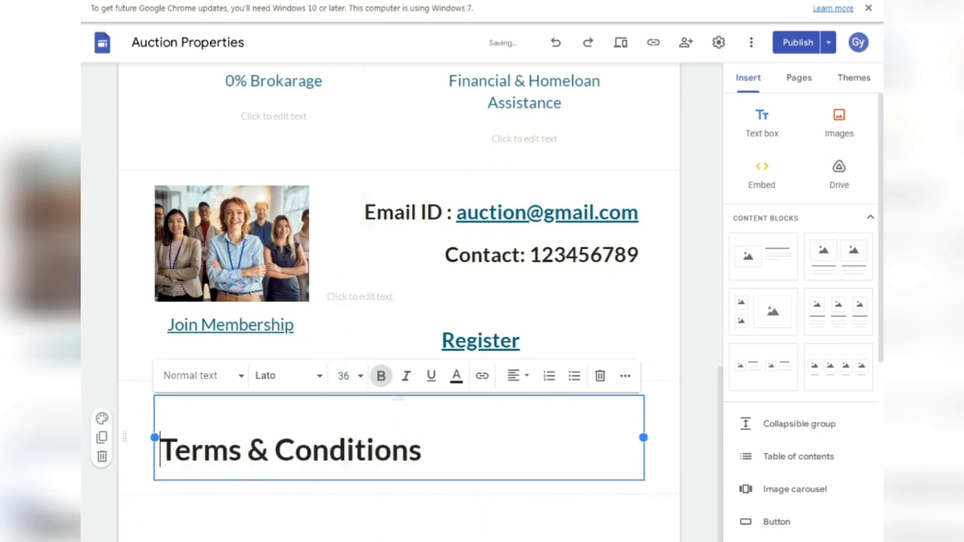
{"action": "left_click_drag", "start_coordinate": [422, 427], "coordinate": [160, 427]}
{"action": "left_click", "coordinate": [515, 375]}
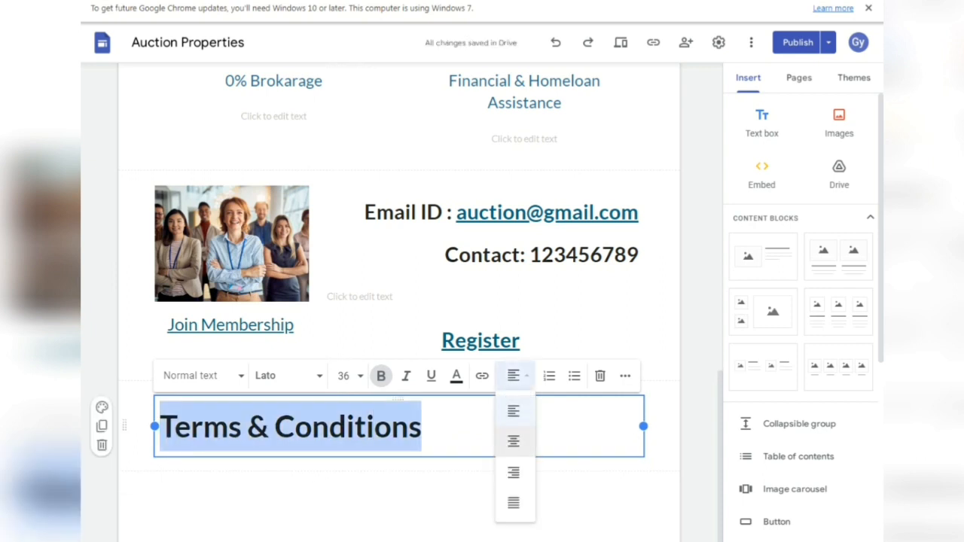
{"action": "left_click", "coordinate": [514, 439]}
{"action": "left_click", "coordinate": [516, 503]}
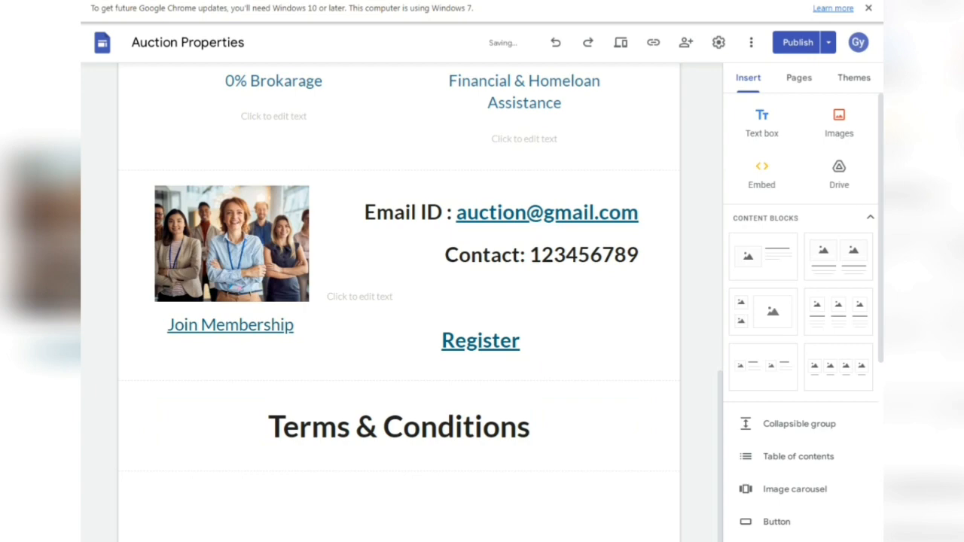
{"action": "scroll", "coordinate": [399, 301], "scroll_direction": "up", "scroll_amount": 10}
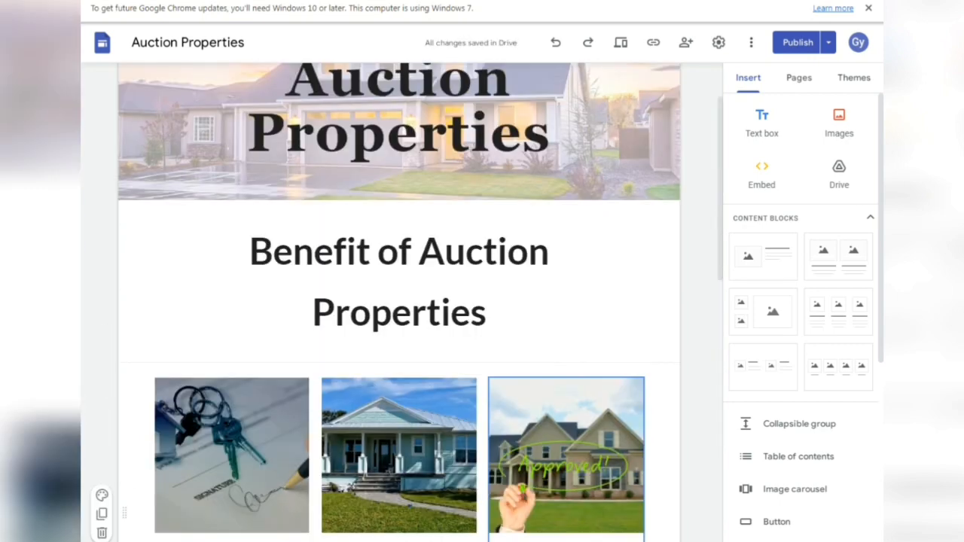
{"action": "scroll", "coordinate": [399, 302], "scroll_direction": "down", "scroll_amount": 10}
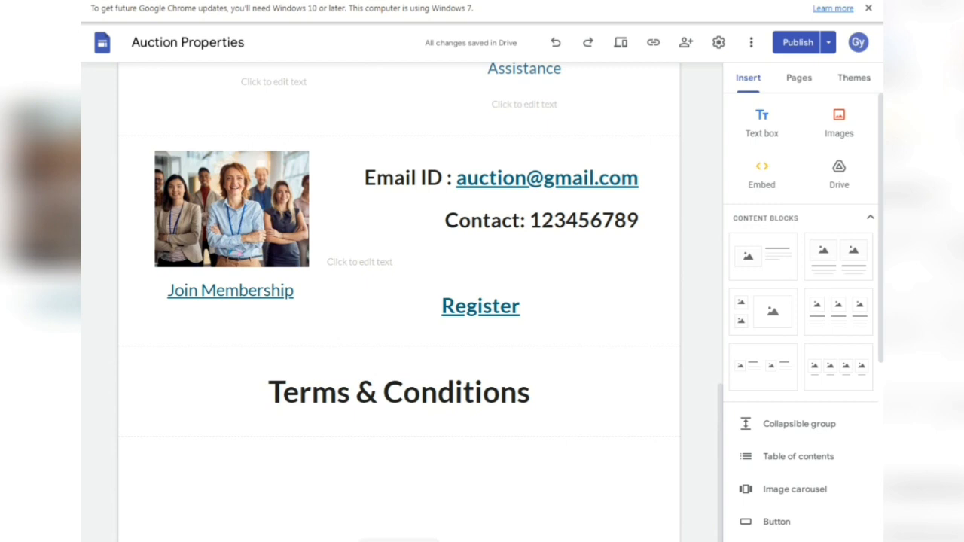
{"action": "double_click", "coordinate": [333, 465]}
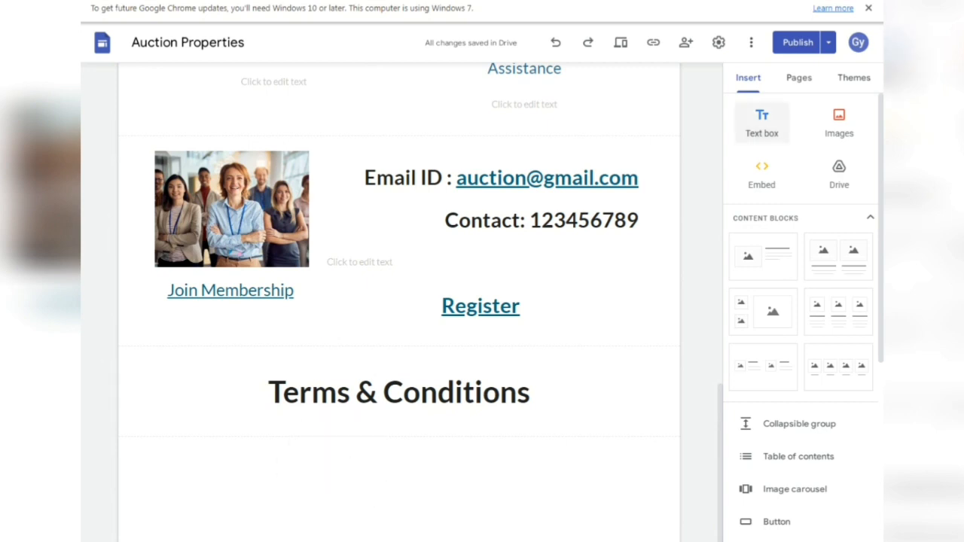
- Paste the five membership terms from F24:F28 into a new text box, trimming the trailing line
{"action": "left_click", "coordinate": [761, 122]}
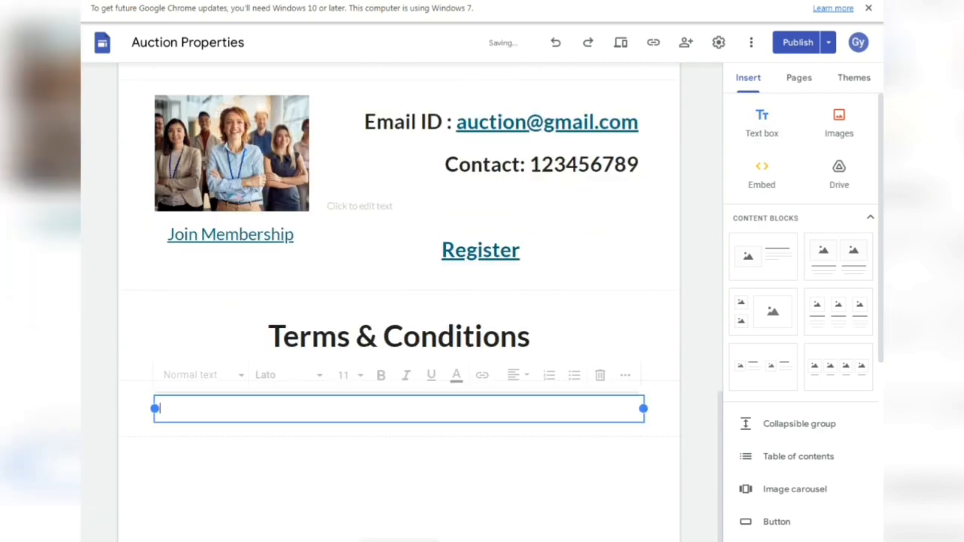
{"action": "key", "text": "alt+Tab"}
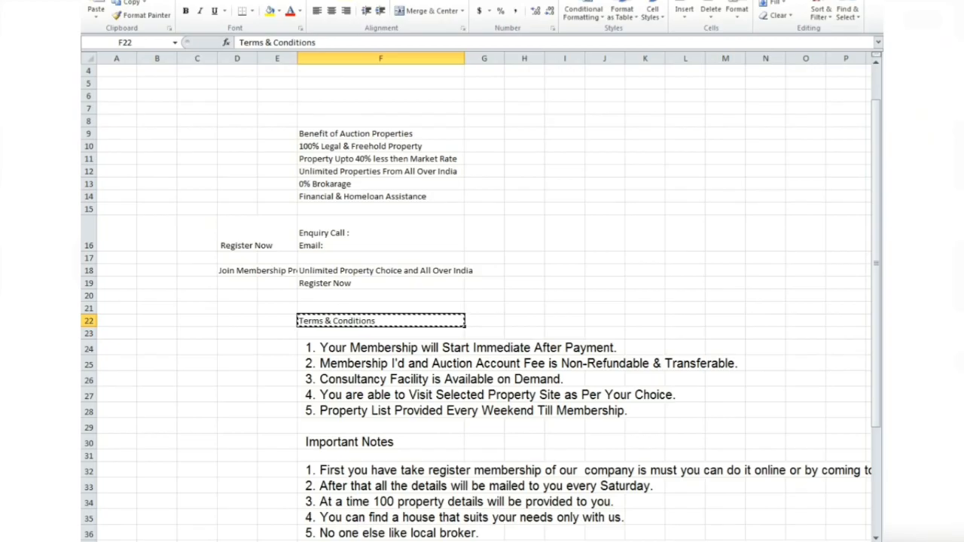
{"action": "left_click", "coordinate": [380, 348]}
{"action": "left_click_drag", "start_coordinate": [465, 347], "coordinate": [465, 411]}
{"action": "key", "text": "ctrl+c"}
{"action": "key", "text": "alt+Tab"}
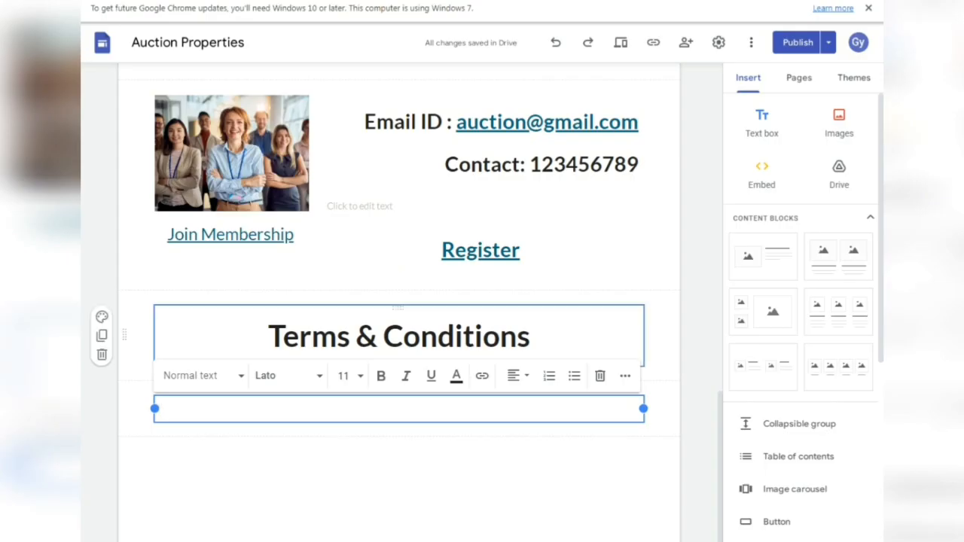
{"action": "key", "text": "ctrl+v"}
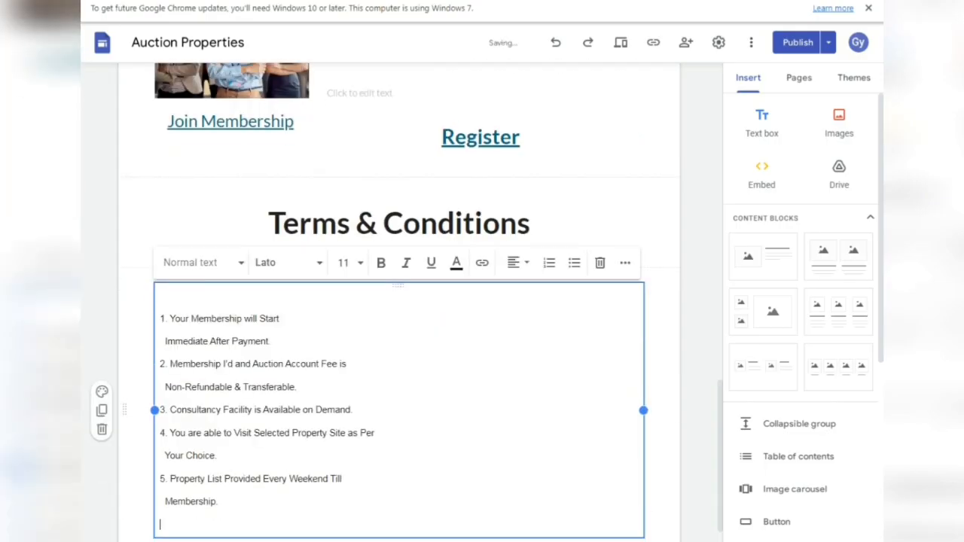
{"action": "key", "text": "BackSpace"}
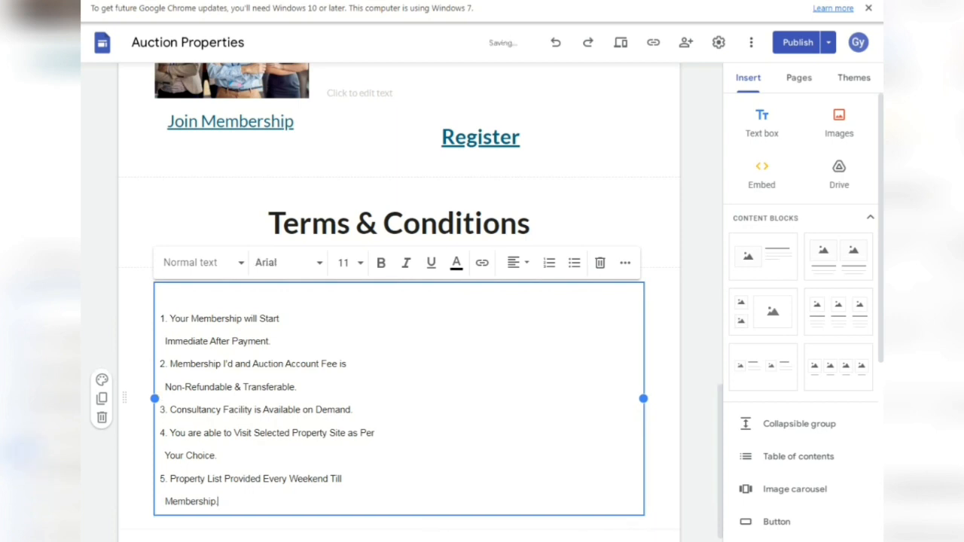
{"action": "left_click_drag", "start_coordinate": [218, 503], "coordinate": [161, 318]}
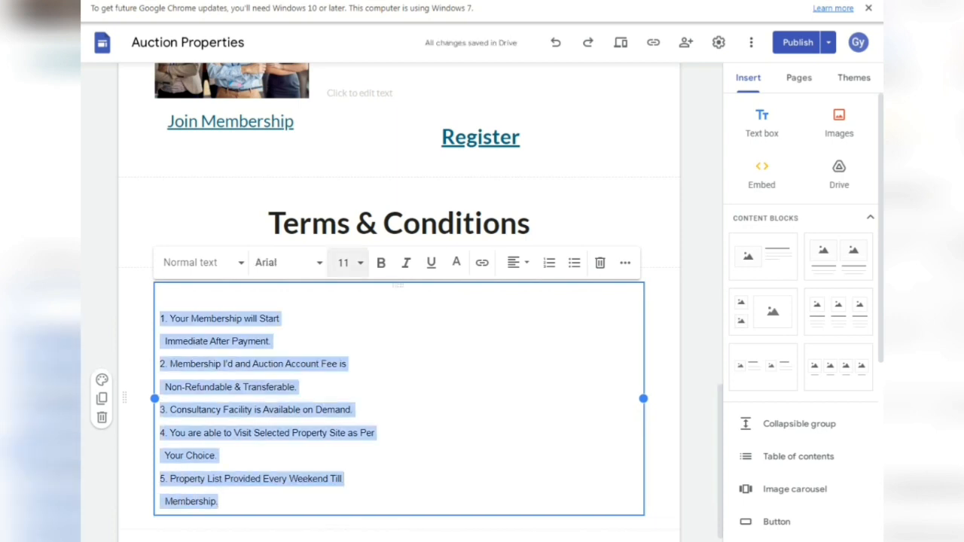
{"action": "left_click", "coordinate": [343, 262]}
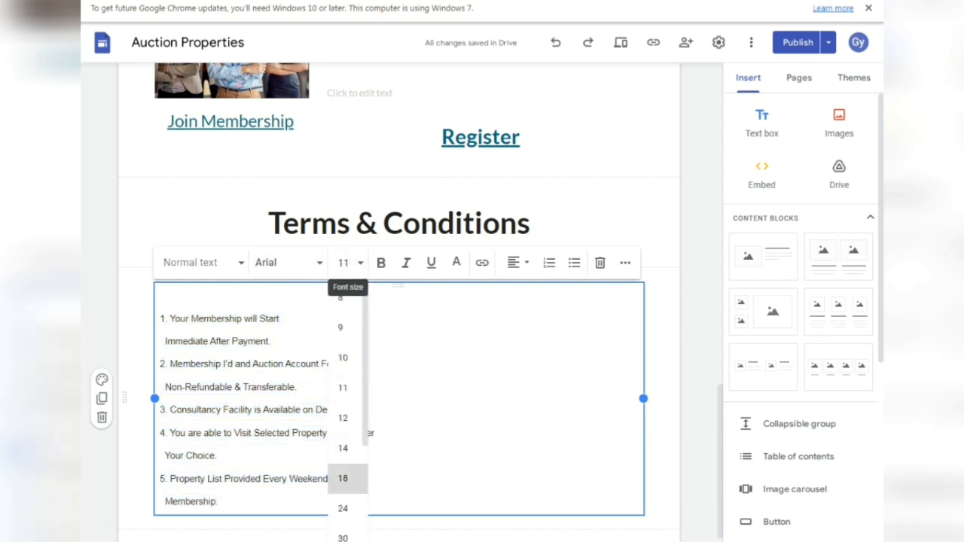
- Make the terms 18-point bold, trying centre and numbered list before settling on left-aligned
{"action": "left_click", "coordinate": [343, 479]}
{"action": "scroll", "coordinate": [399, 339], "scroll_direction": "down", "scroll_amount": 2}
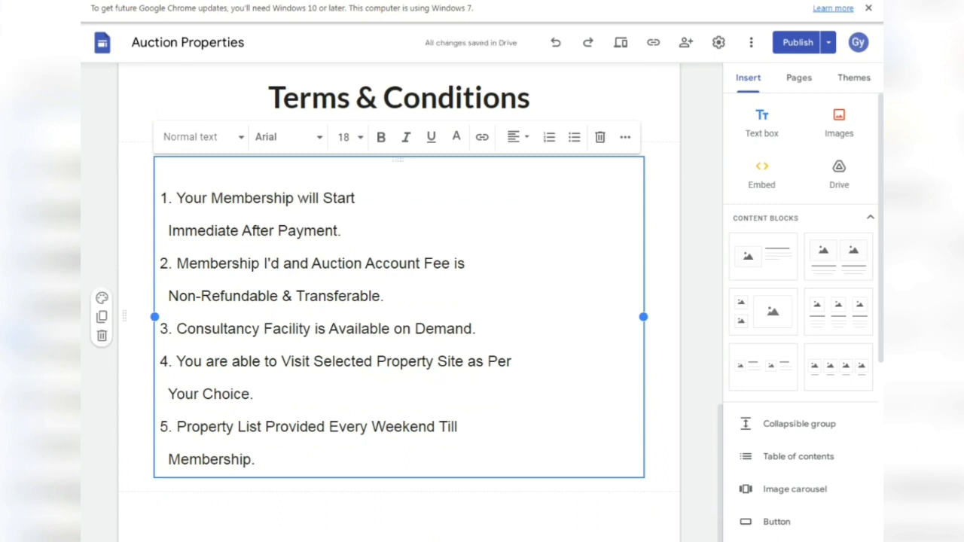
{"action": "left_click", "coordinate": [381, 137]}
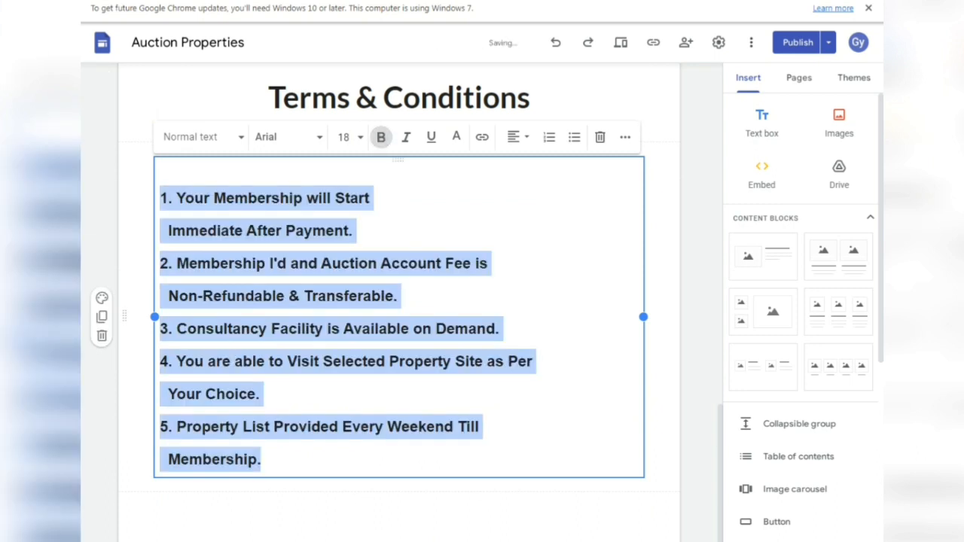
{"action": "left_click", "coordinate": [519, 137]}
{"action": "left_click", "coordinate": [513, 203]}
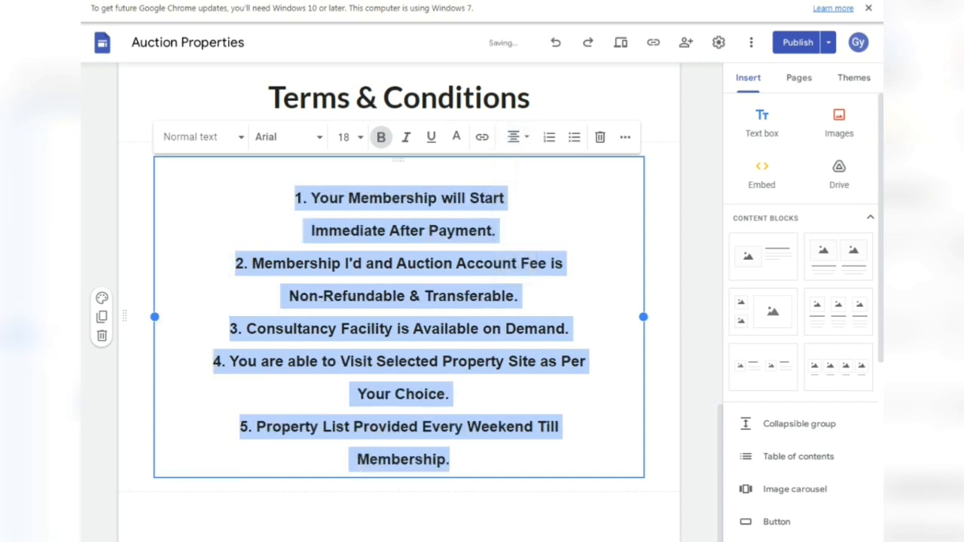
{"action": "left_click", "coordinate": [518, 137]}
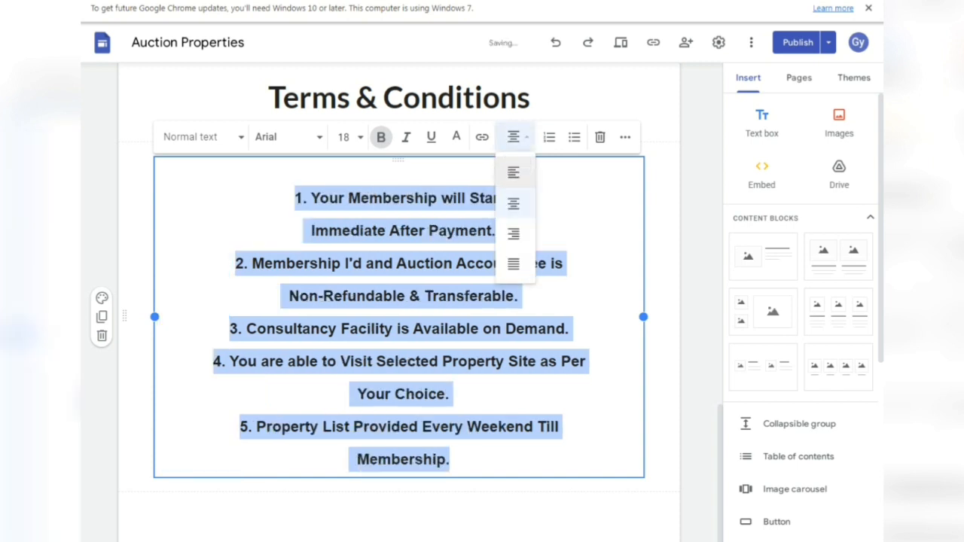
{"action": "left_click", "coordinate": [549, 136]}
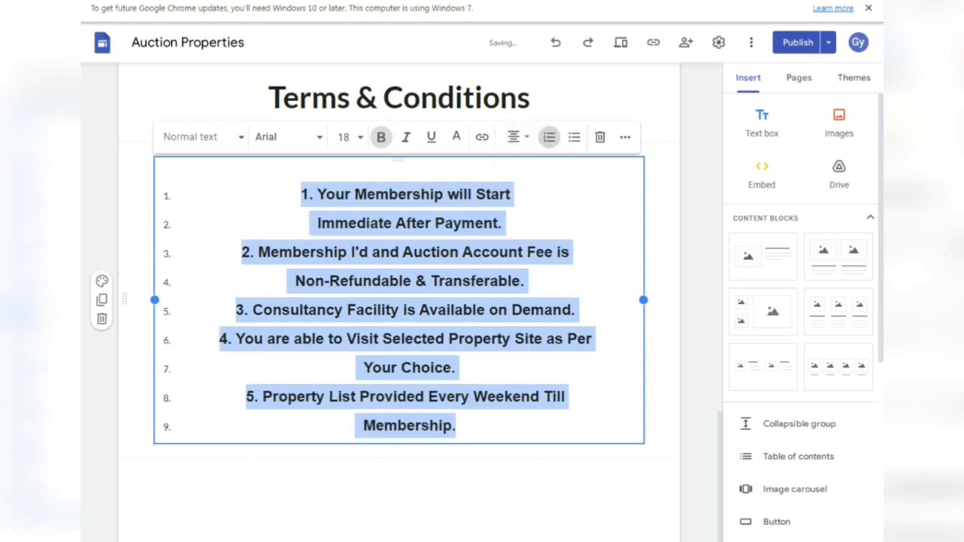
{"action": "left_click", "coordinate": [549, 136]}
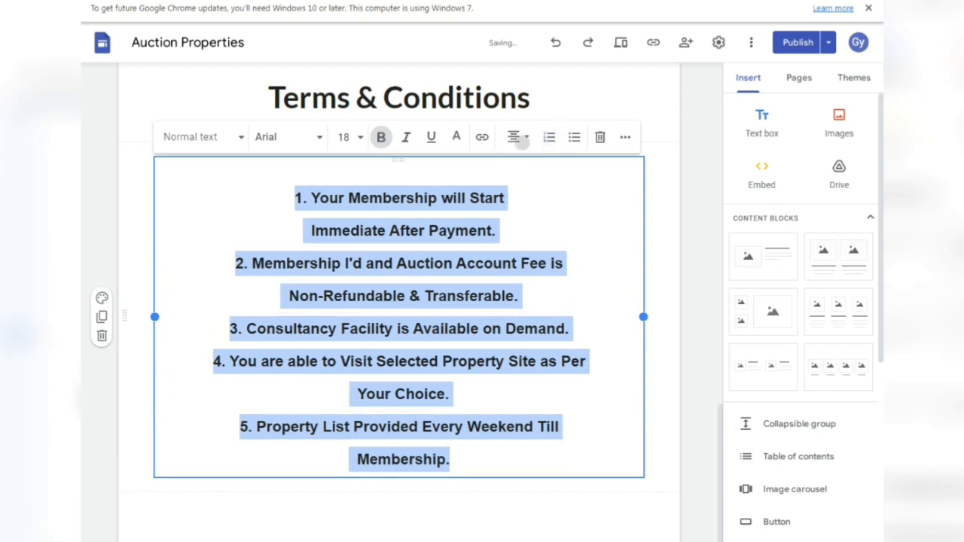
{"action": "left_click", "coordinate": [518, 137]}
{"action": "left_click", "coordinate": [513, 173]}
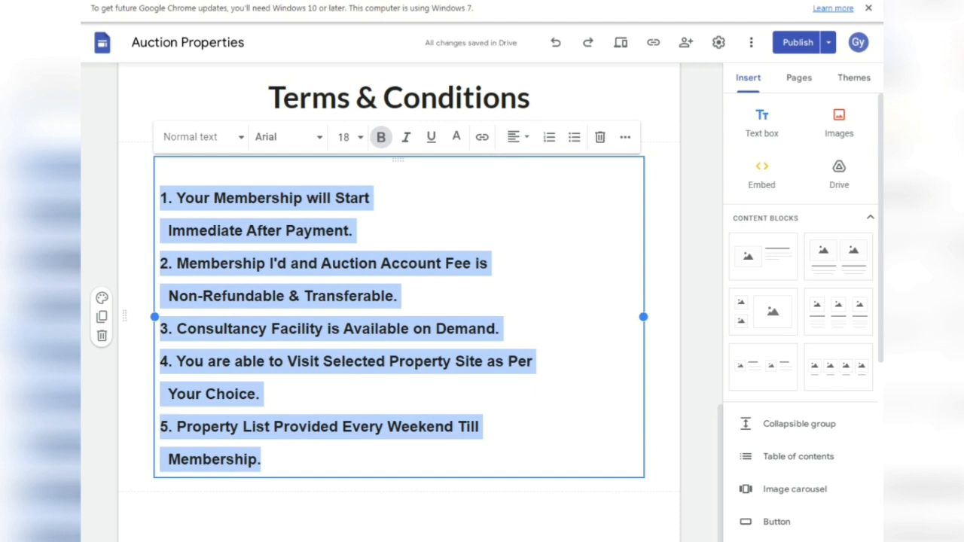
- Change the terms font to Comfortaa Bold and bring up the publish review
{"action": "left_click", "coordinate": [286, 136]}
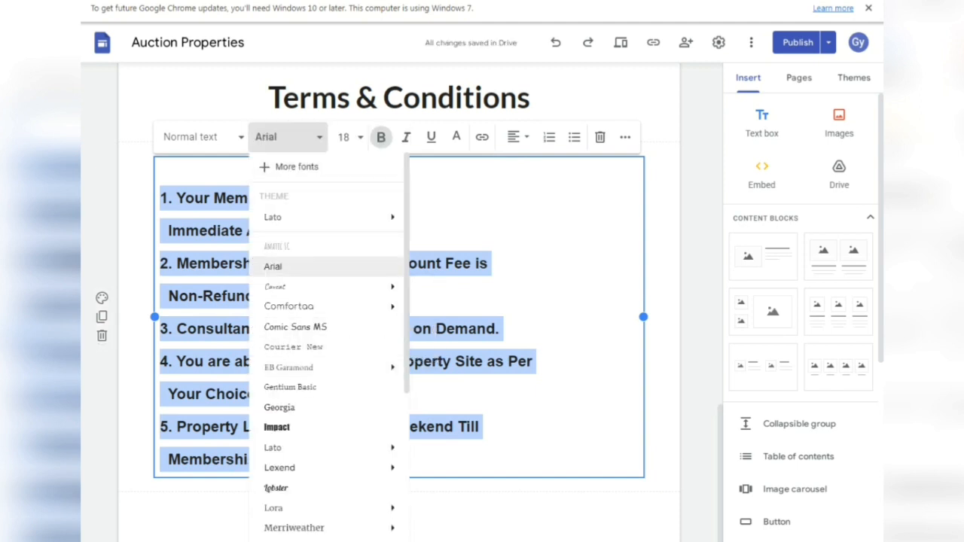
{"action": "mouse_move", "coordinate": [302, 306]}
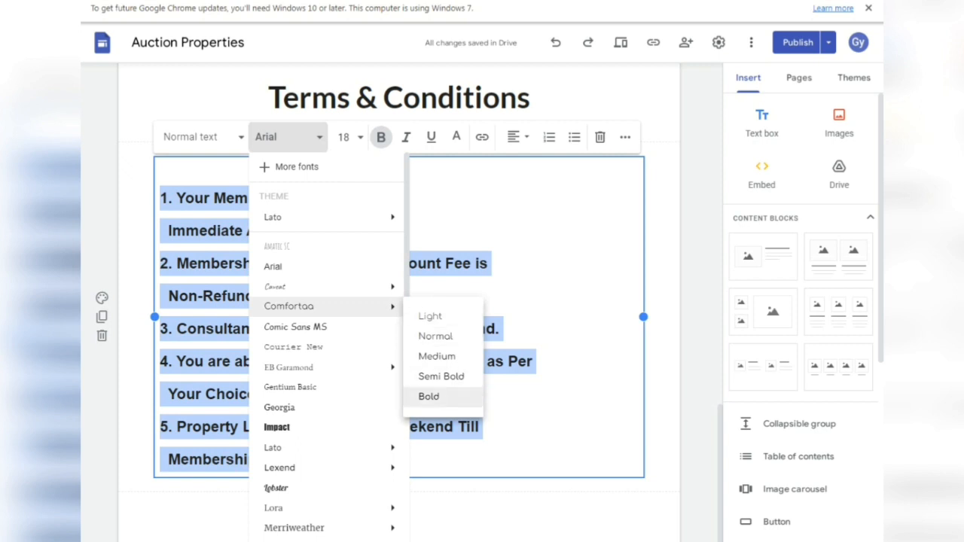
{"action": "left_click", "coordinate": [428, 396]}
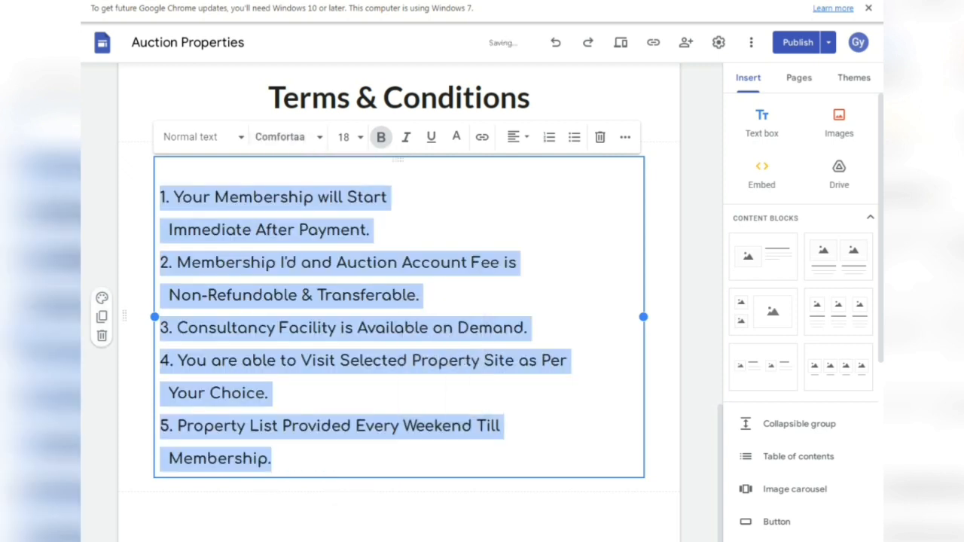
{"action": "left_click", "coordinate": [269, 394]}
{"action": "left_click", "coordinate": [700, 393]}
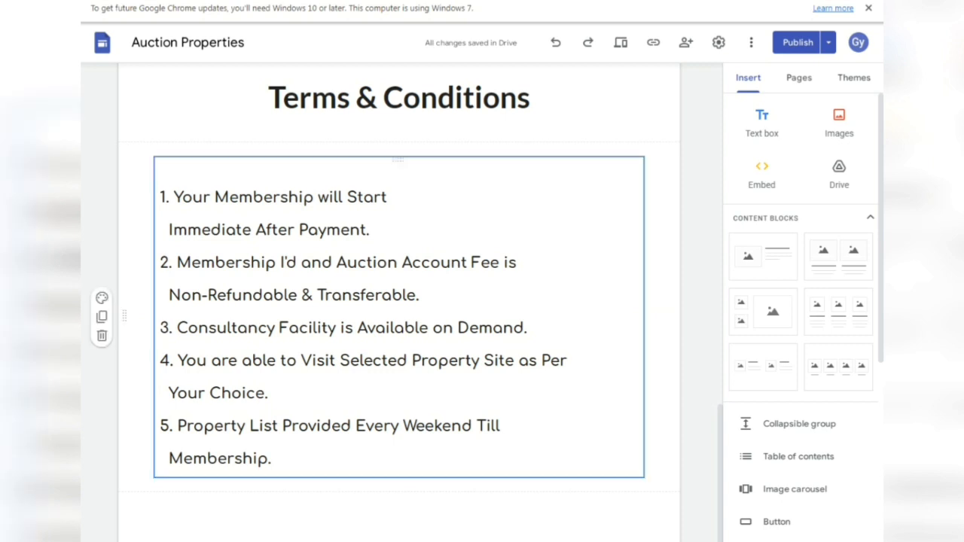
{"action": "left_click", "coordinate": [798, 42]}
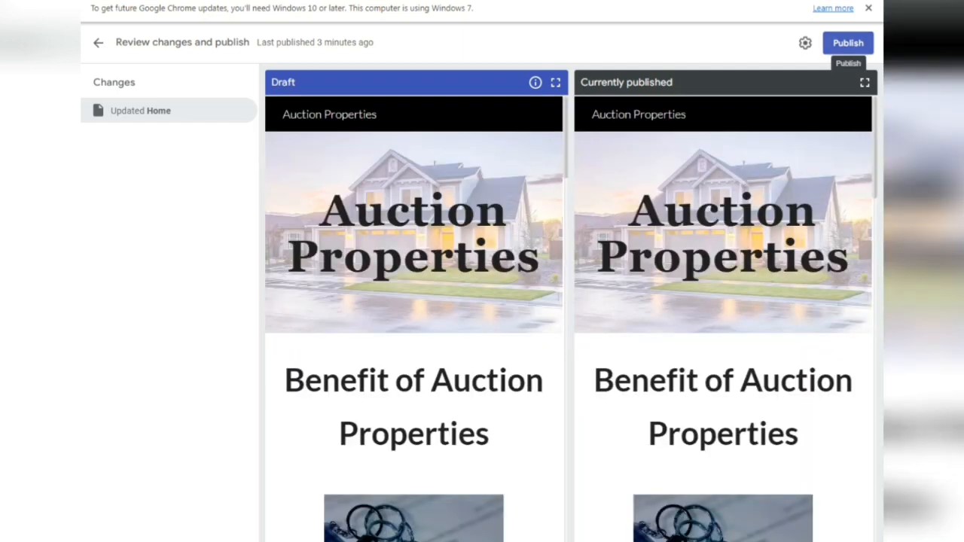
- Publish the site and scroll the live page to check the Terms & Conditions list
{"action": "left_click", "coordinate": [848, 43]}
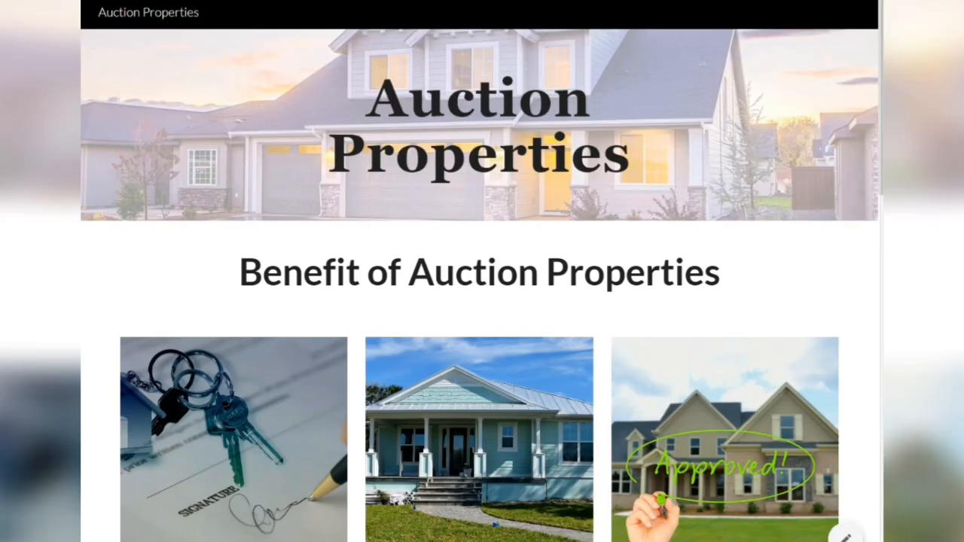
{"action": "scroll", "coordinate": [482, 271], "scroll_direction": "down", "scroll_amount": 4}
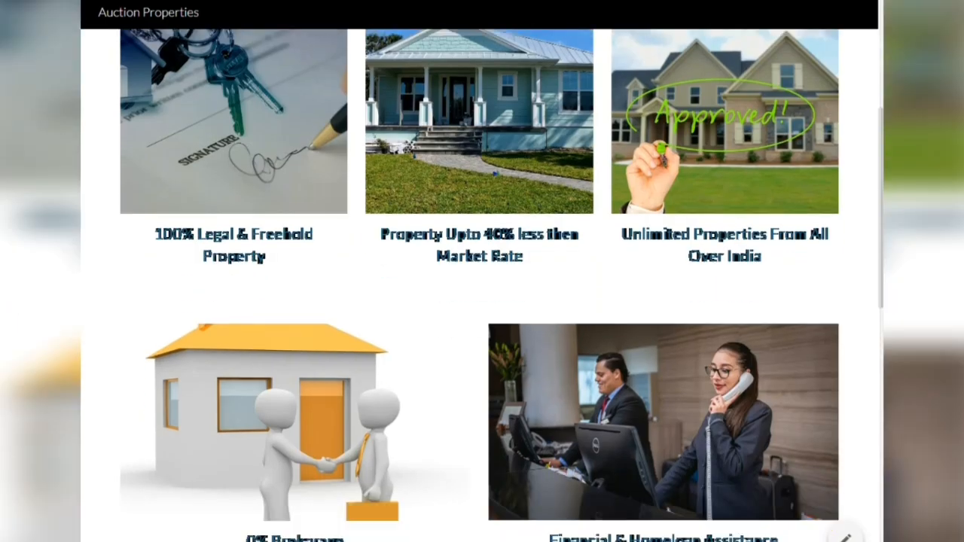
{"action": "scroll", "coordinate": [482, 271], "scroll_direction": "down", "scroll_amount": 10}
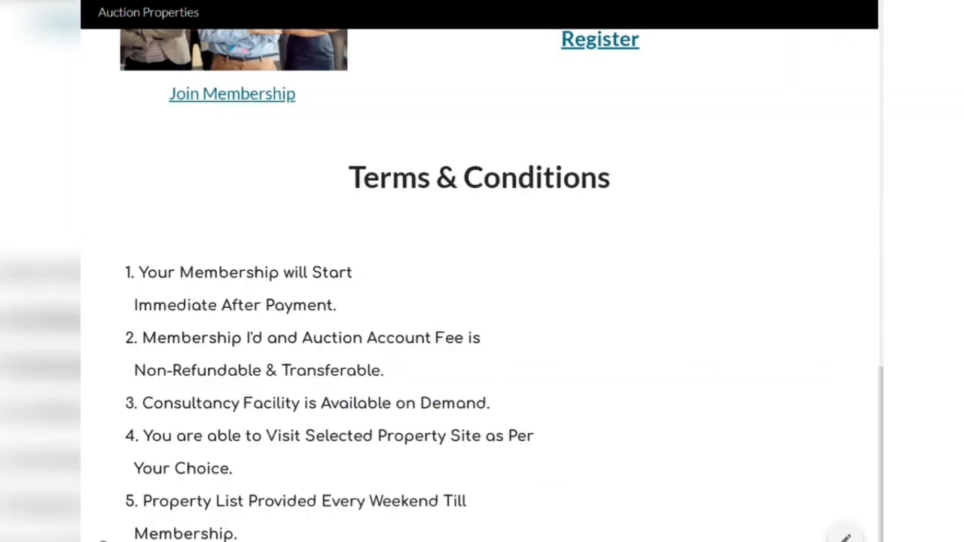
{"action": "scroll", "coordinate": [482, 271], "scroll_direction": "up", "scroll_amount": 10}
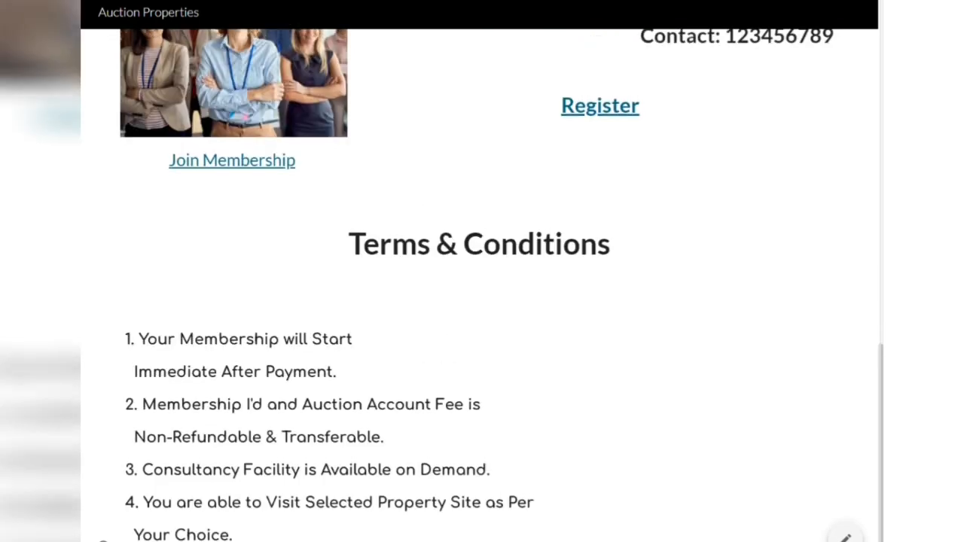
{"action": "scroll", "coordinate": [482, 271], "scroll_direction": "down", "scroll_amount": 10}
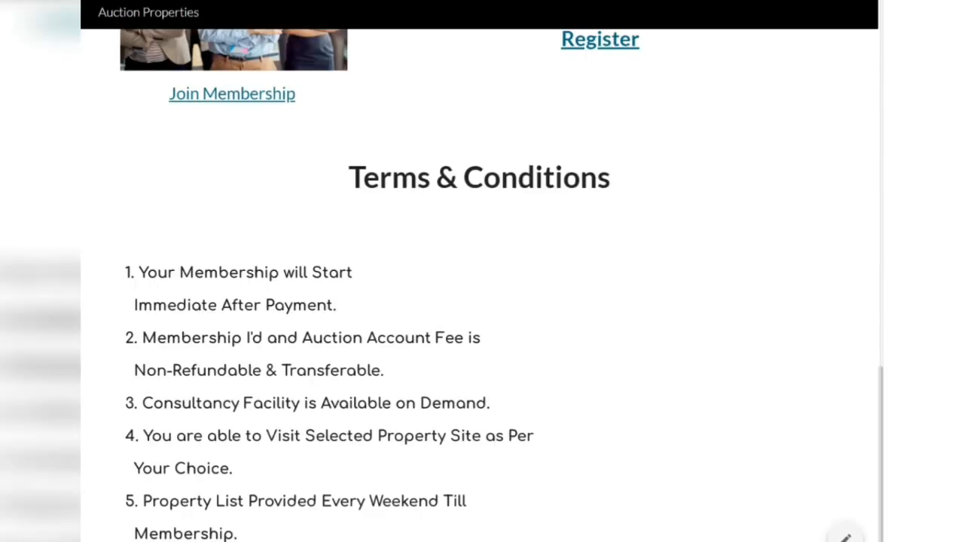
{"action": "scroll", "coordinate": [482, 271], "scroll_direction": "up", "scroll_amount": 4}
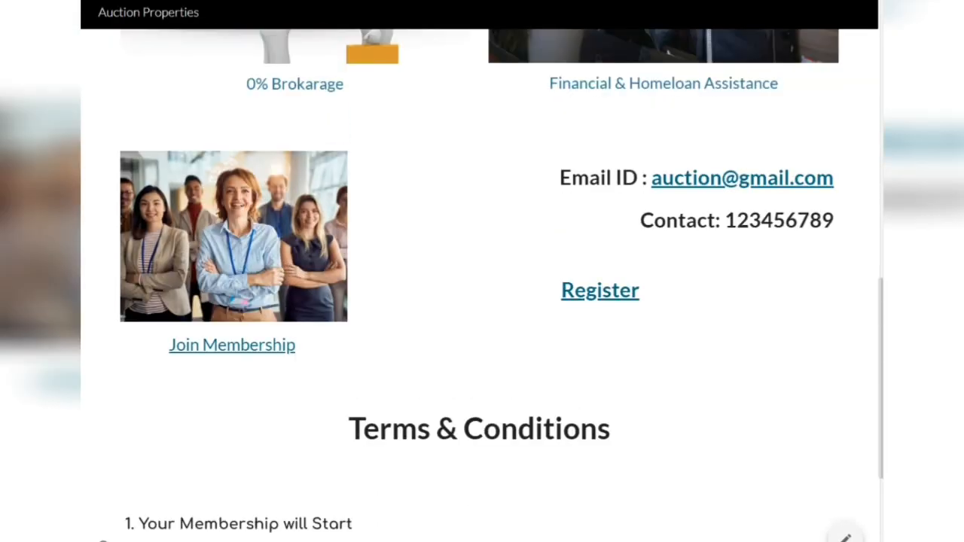
{"action": "scroll", "coordinate": [482, 271], "scroll_direction": "down", "scroll_amount": 4}
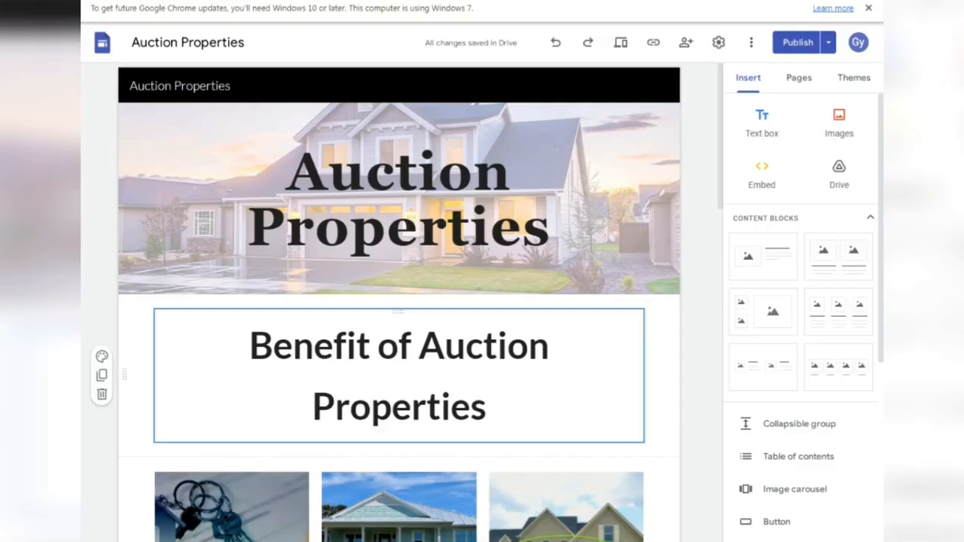
{"action": "scroll", "coordinate": [399, 301], "scroll_direction": "down", "scroll_amount": 10}
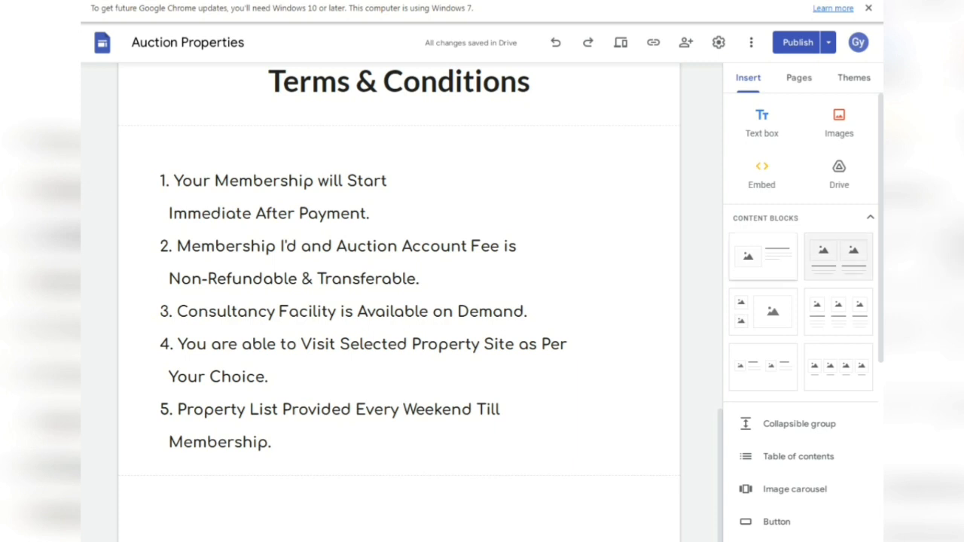
- Add a text box below the terms and paste the Important Notes heading from F30
{"action": "left_click", "coordinate": [762, 124]}
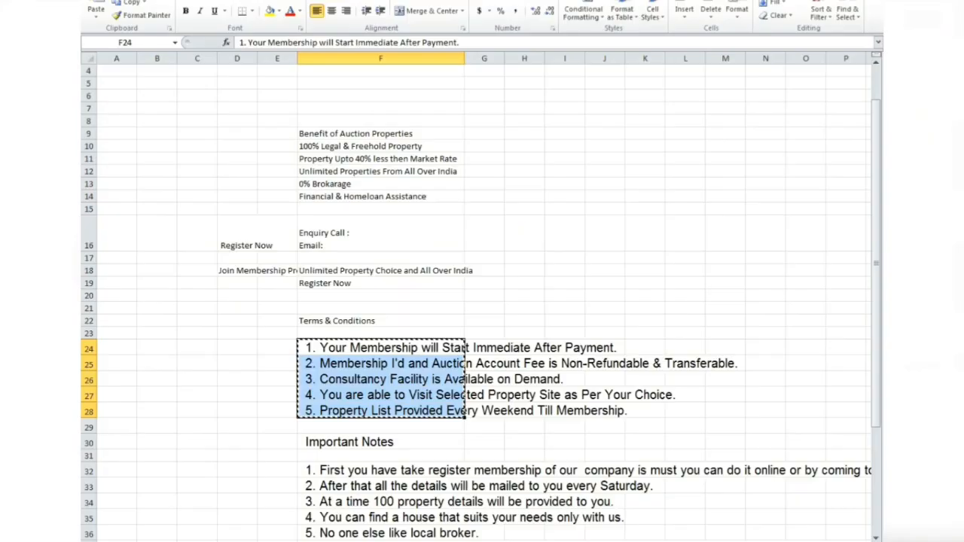
{"action": "scroll", "coordinate": [482, 301], "scroll_direction": "down", "scroll_amount": 3}
{"action": "left_click", "coordinate": [366, 444]}
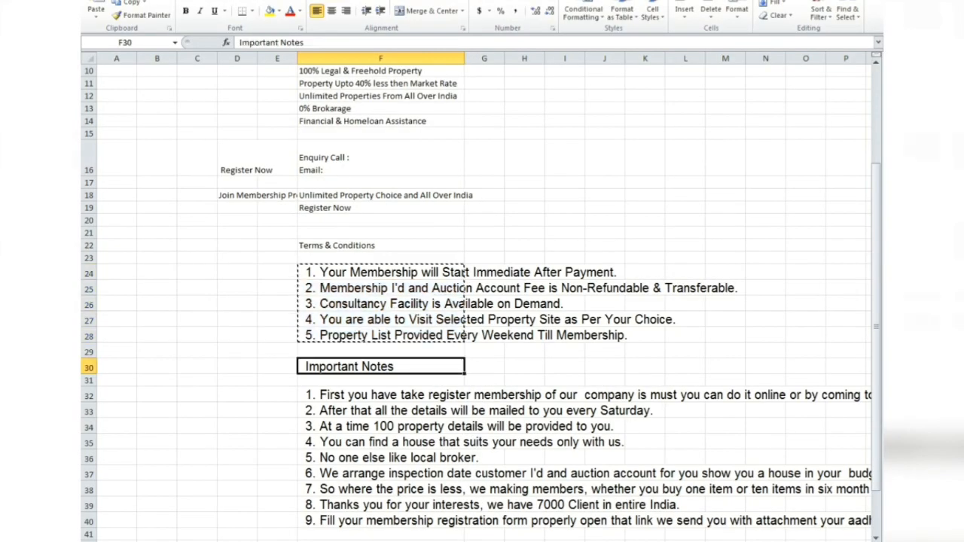
{"action": "key", "text": "alt+Tab"}
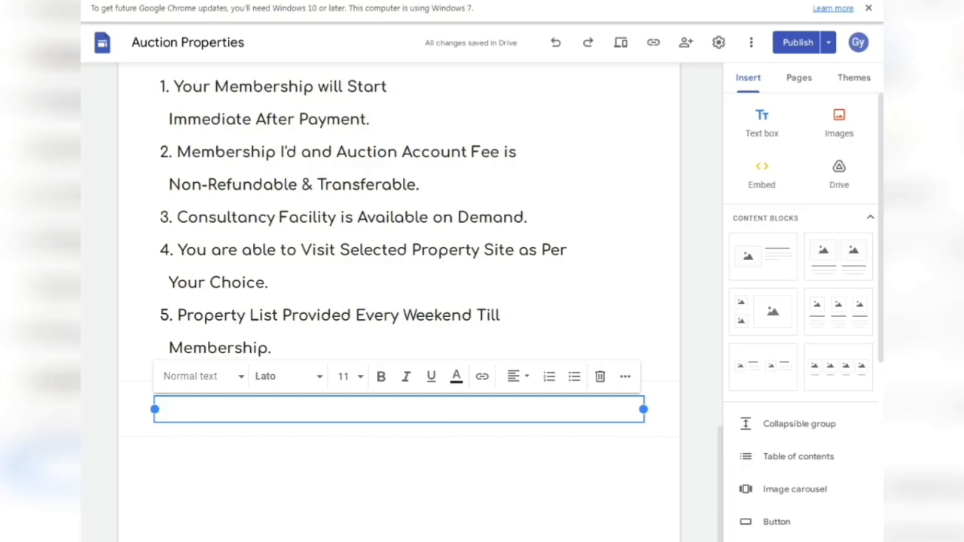
{"action": "type", "text": "Important Notes"}
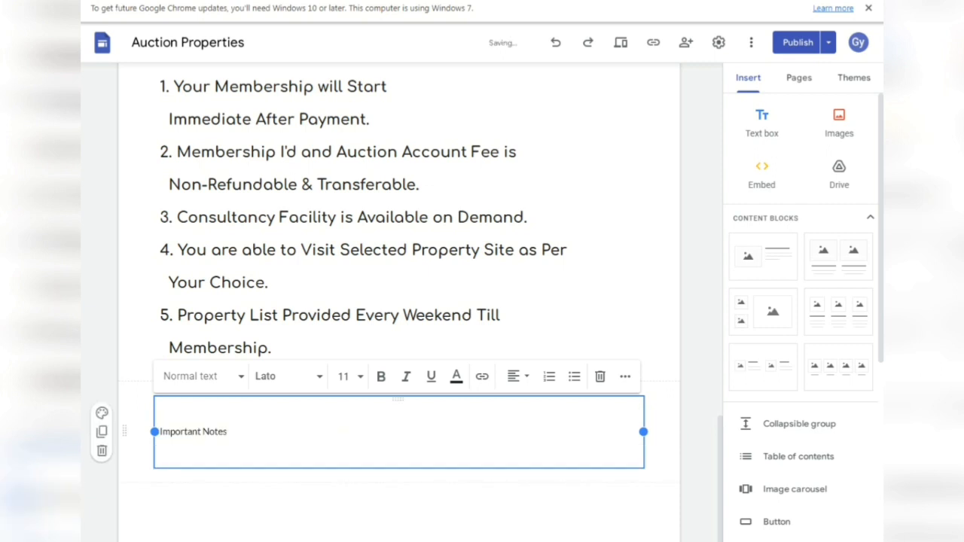
- Make Important Notes bold, centred and 24 point
{"action": "triple_click", "coordinate": [192, 431]}
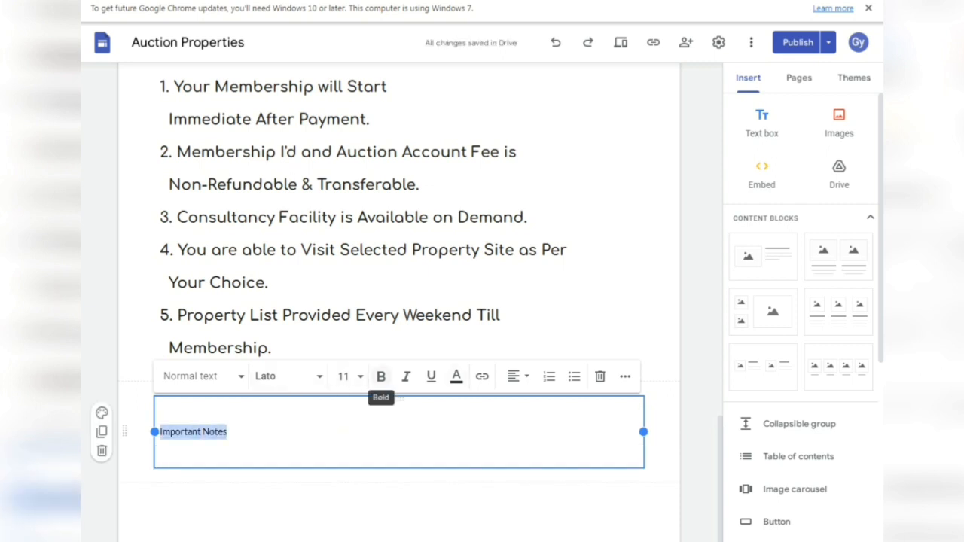
{"action": "left_click", "coordinate": [381, 377]}
{"action": "left_click", "coordinate": [513, 377]}
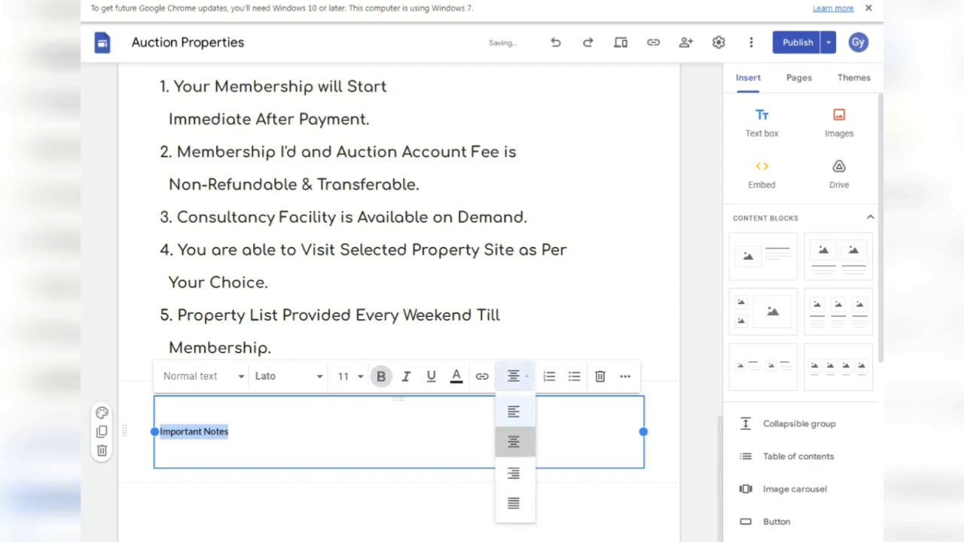
{"action": "left_click", "coordinate": [513, 442]}
{"action": "left_click", "coordinate": [343, 376]}
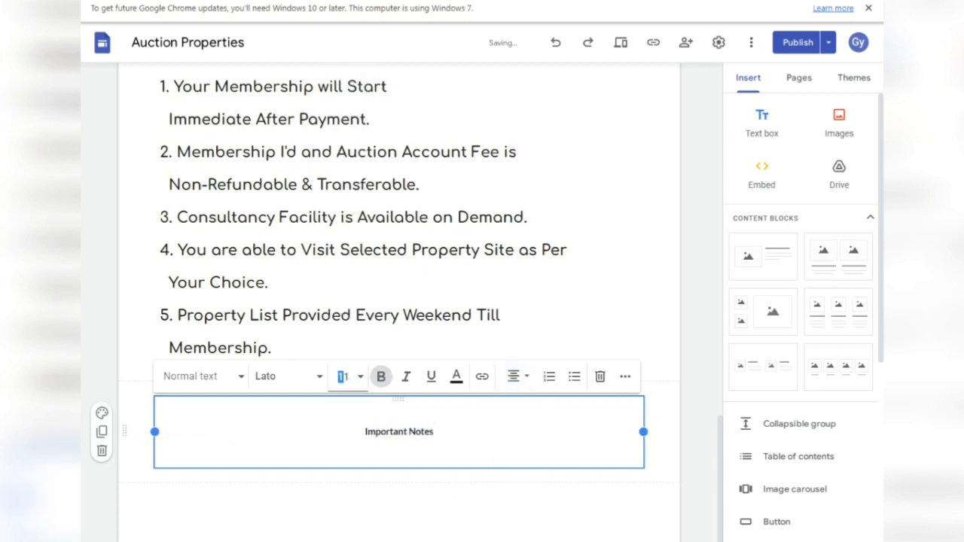
{"action": "left_click", "coordinate": [342, 273]}
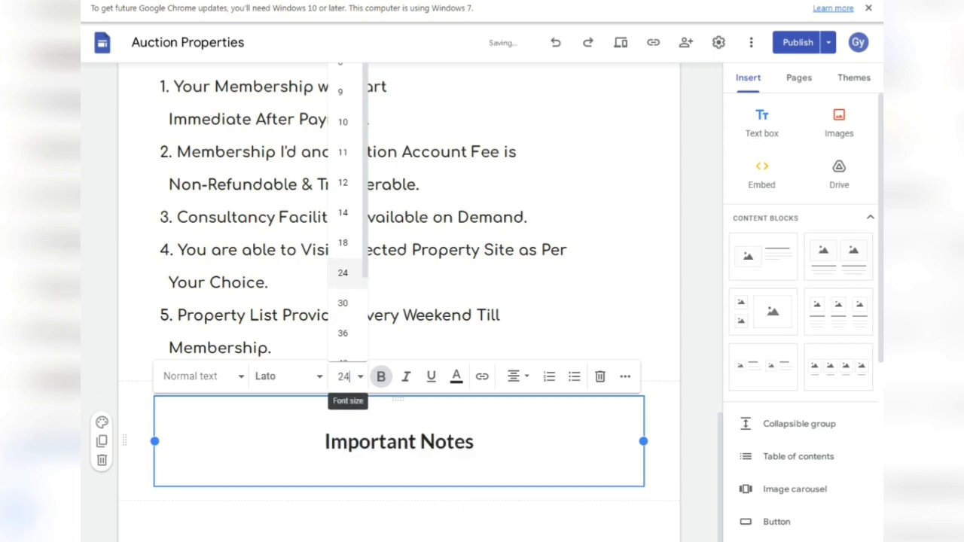
- Remove the empty lines around the Important Notes heading and re-centre it
{"action": "left_click", "coordinate": [326, 442]}
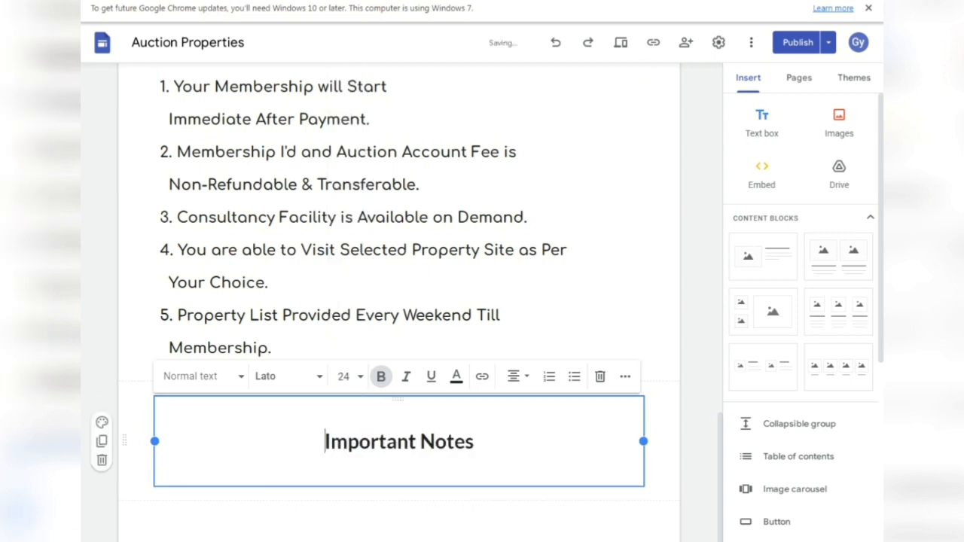
{"action": "key", "text": "BackSpace"}
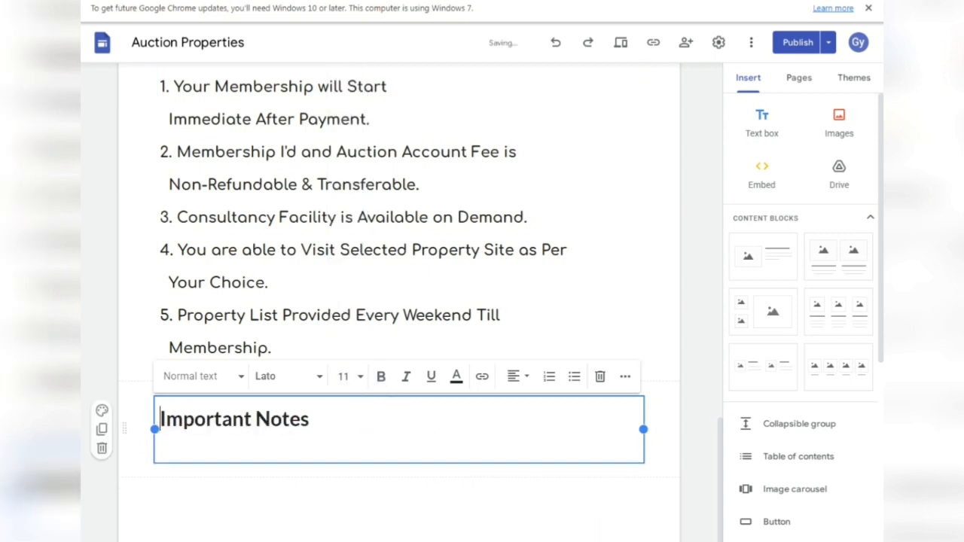
{"action": "left_click", "coordinate": [175, 449]}
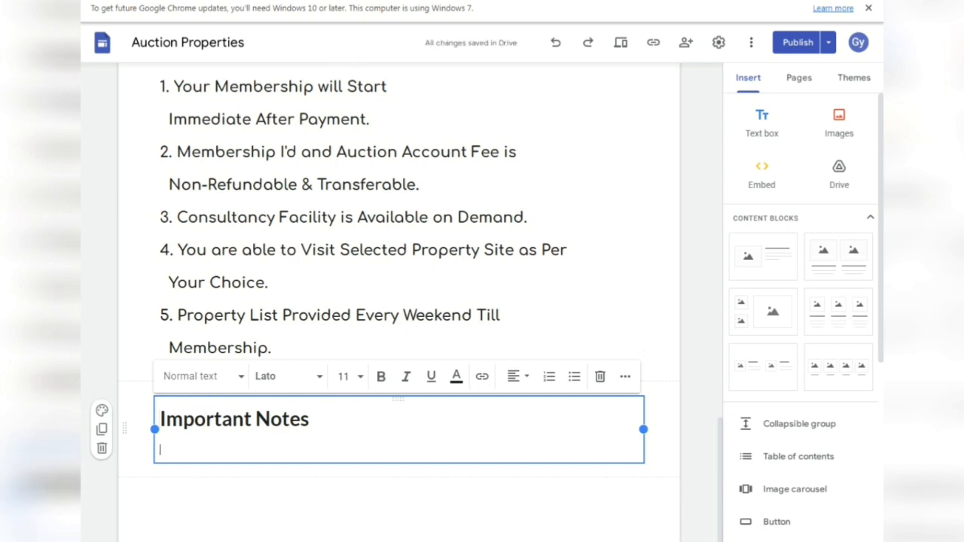
{"action": "key", "text": "BackSpace"}
{"action": "key", "text": "BackSpace"}
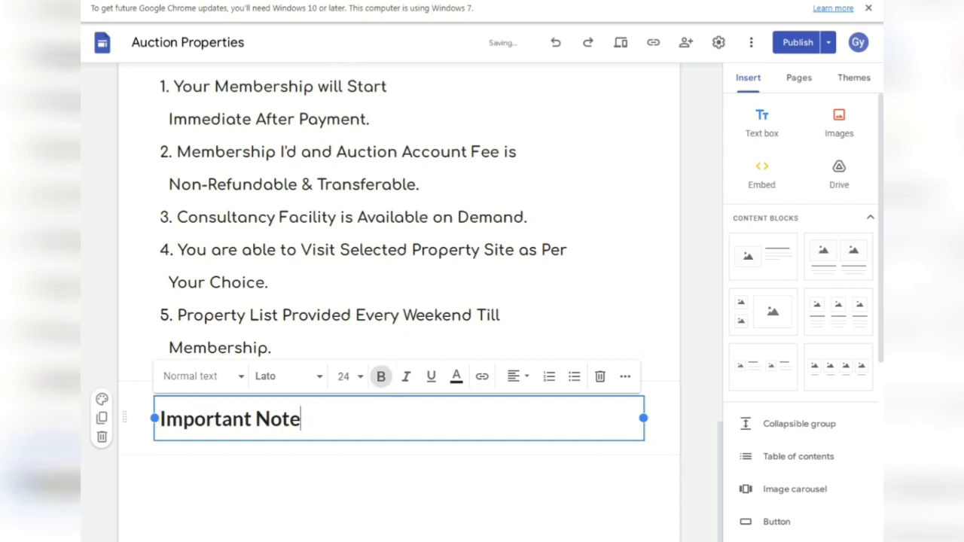
{"action": "type", "text": "s"}
{"action": "triple_click", "coordinate": [232, 419]}
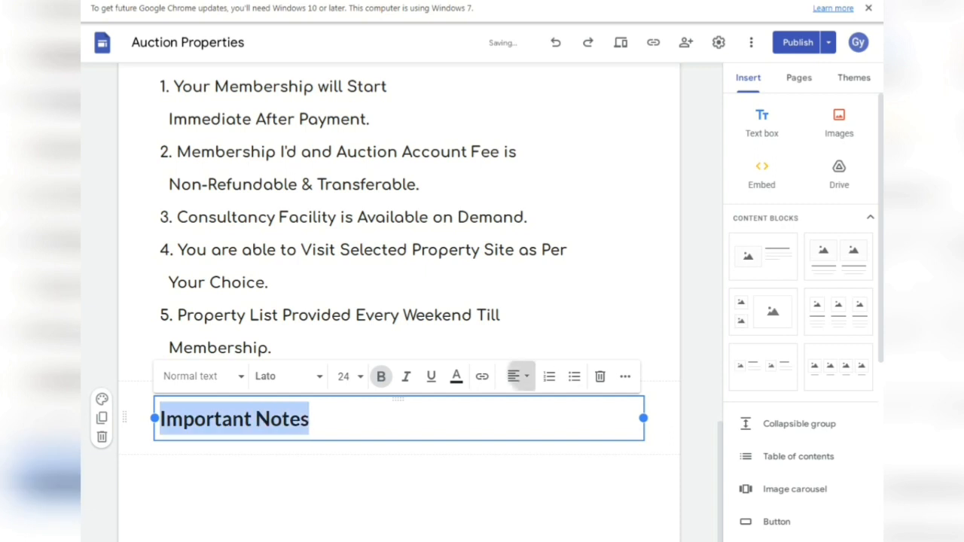
{"action": "left_click", "coordinate": [519, 376]}
{"action": "left_click", "coordinate": [514, 442]}
{"action": "key", "text": "Escape"}
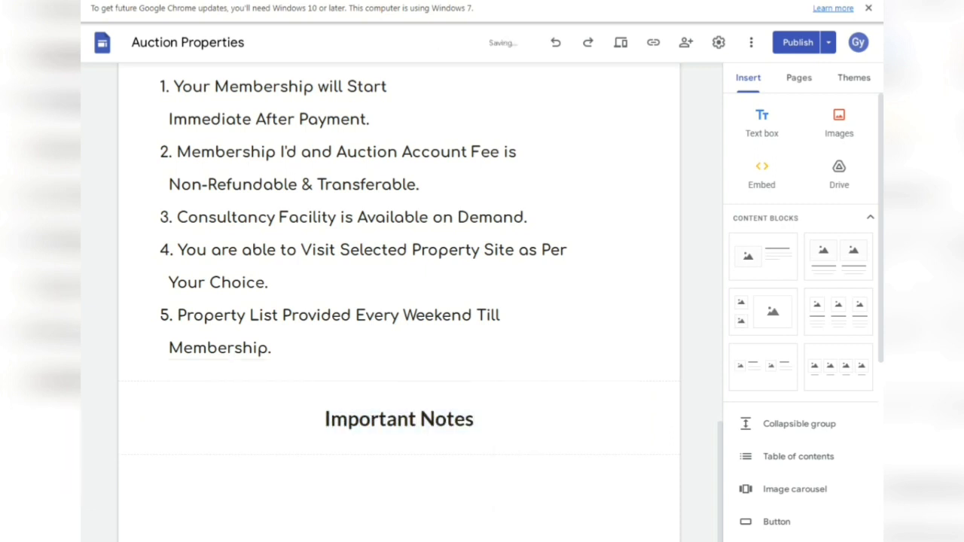
- Add an empty text box below the heading and select notes F32:F40 in the spreadsheet
{"action": "scroll", "coordinate": [399, 301], "scroll_direction": "down", "scroll_amount": 1}
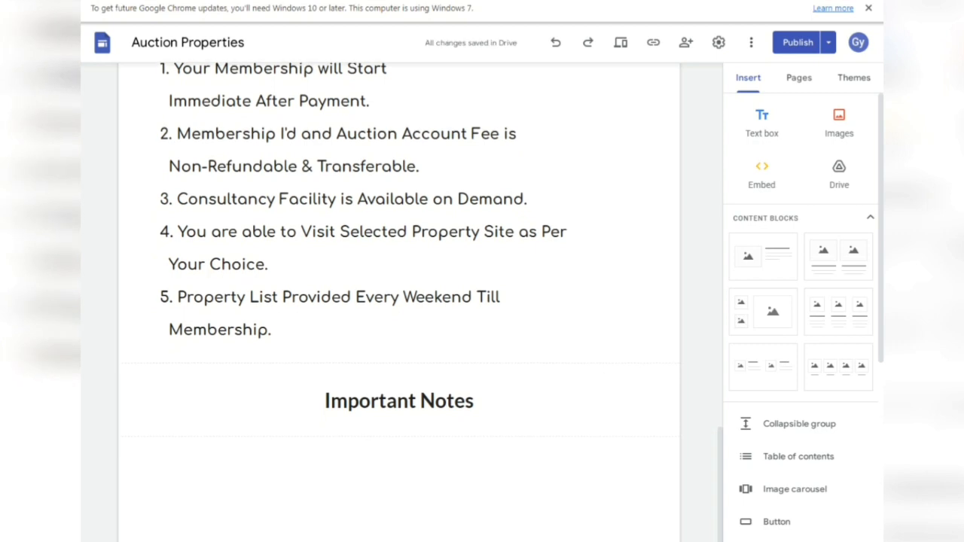
{"action": "left_click", "coordinate": [762, 122]}
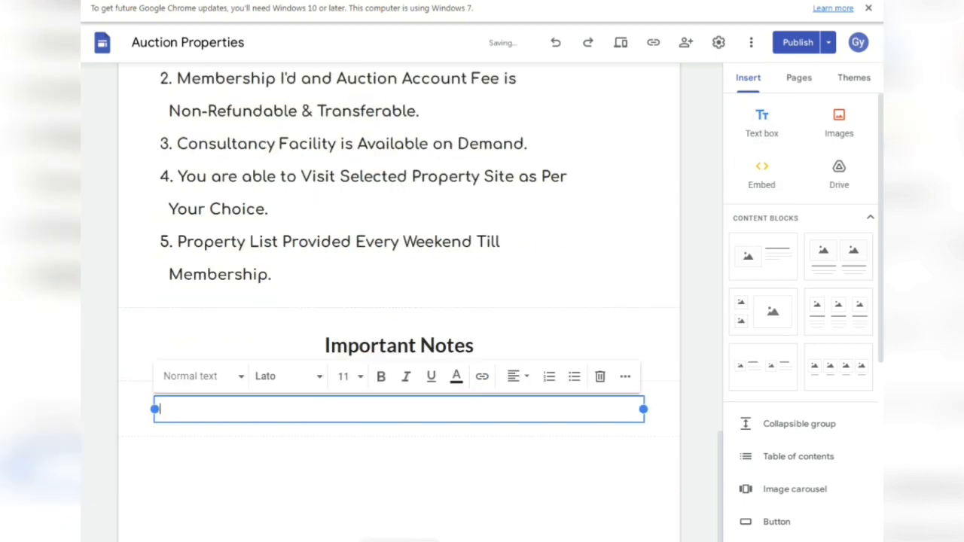
{"action": "key", "text": "alt+Tab"}
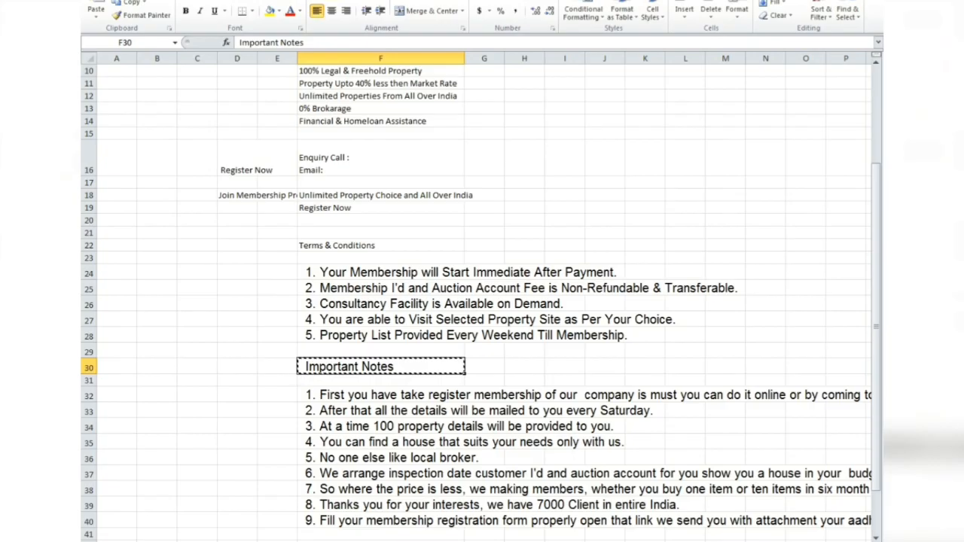
{"action": "left_click", "coordinate": [380, 395]}
{"action": "left_click_drag", "start_coordinate": [381, 395], "coordinate": [381, 520]}
- Paste the nine numbered notes into the empty text box and select them
{"action": "key", "text": "ctrl+c"}
{"action": "key", "text": "alt+Tab"}
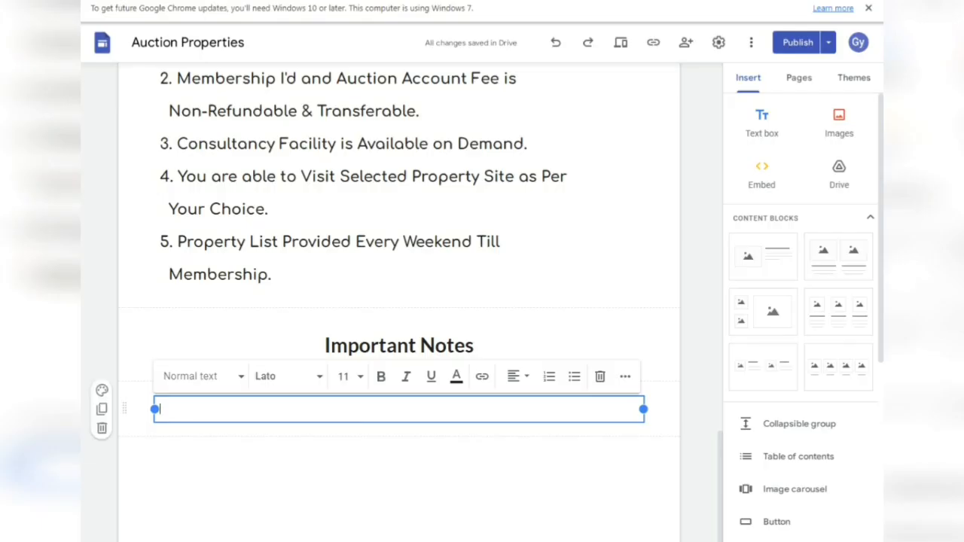
{"action": "key", "text": "ctrl+v"}
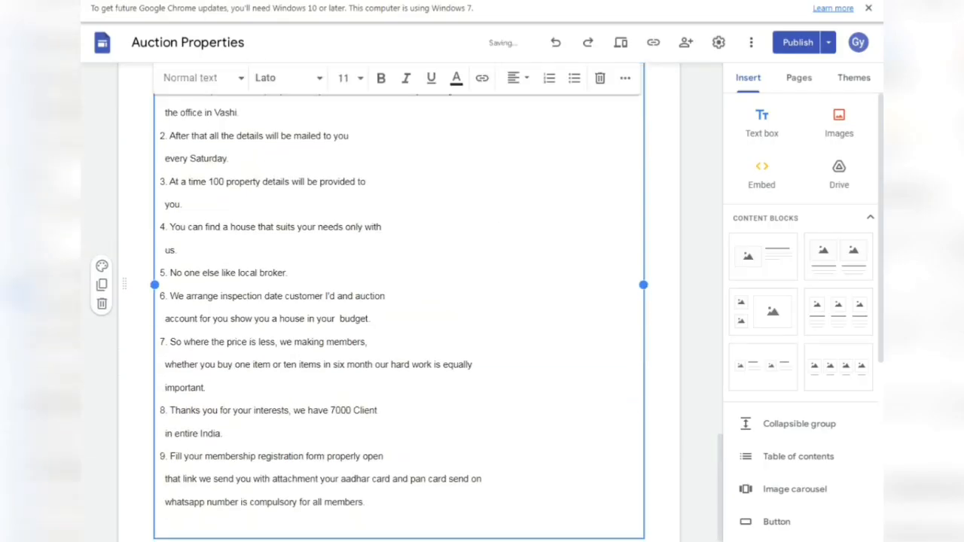
{"action": "left_click_drag", "start_coordinate": [366, 502], "coordinate": [160, 91]}
{"action": "scroll", "coordinate": [226, 279], "scroll_direction": "up", "scroll_amount": 5}
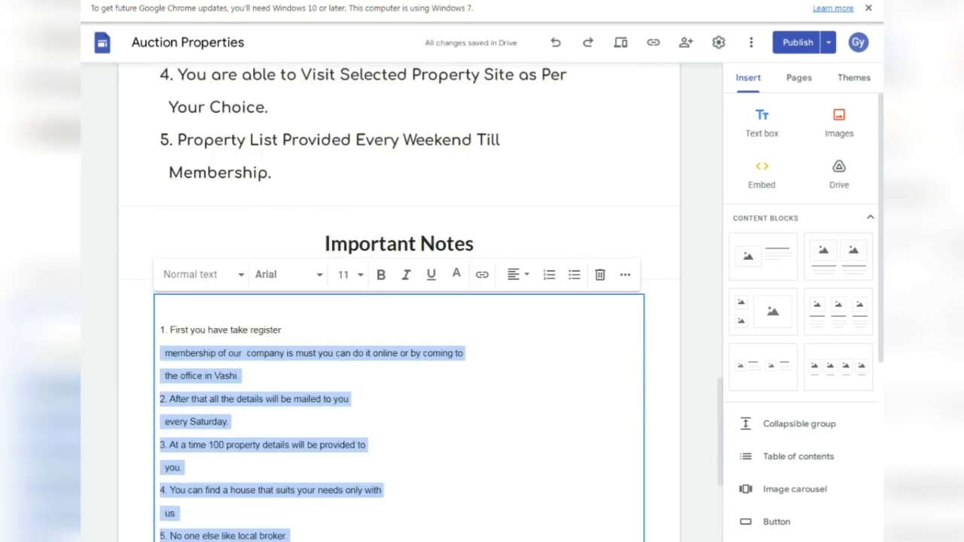
{"action": "key", "text": "shift+Up"}
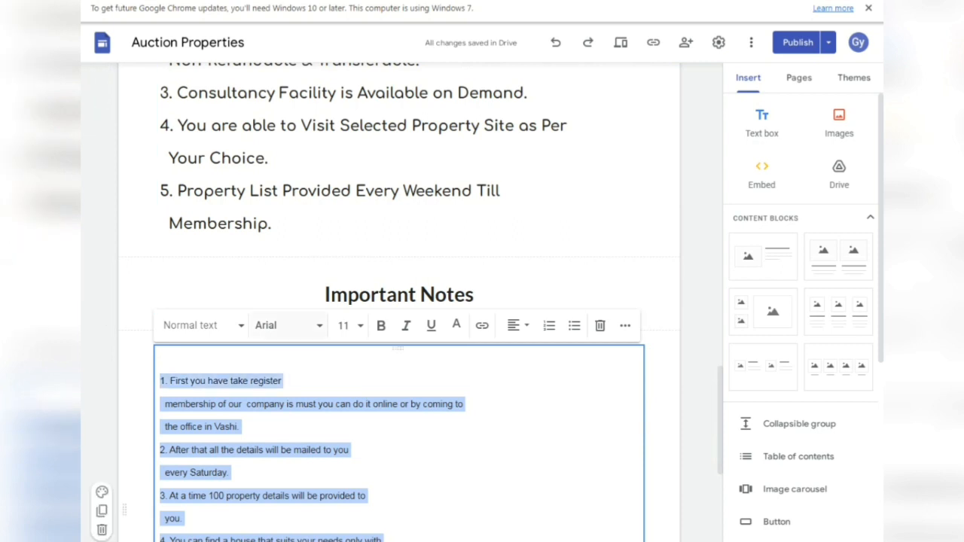
- Set the notes in Comfortaa at 18 point, after briefly trying 24
{"action": "left_click", "coordinate": [320, 326]}
{"action": "mouse_move", "coordinate": [323, 494]}
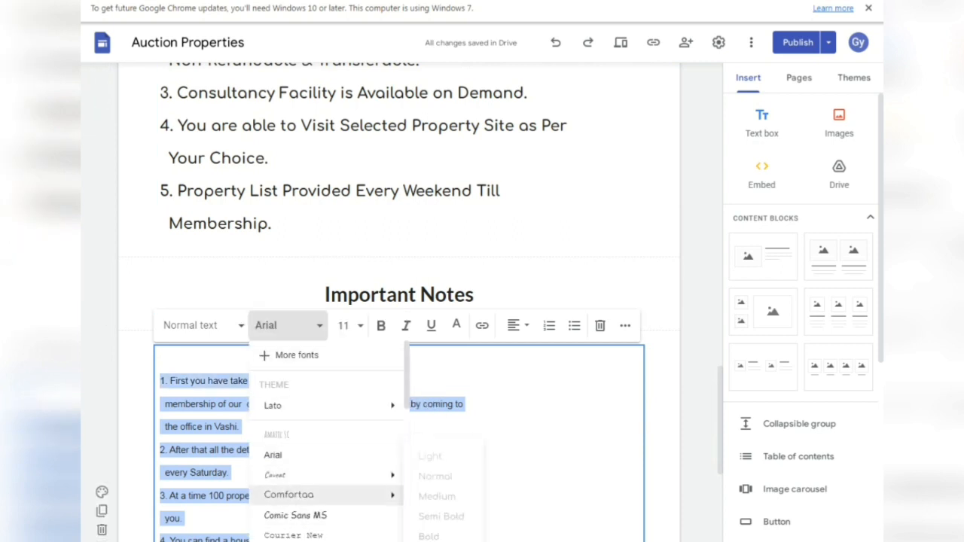
{"action": "left_click", "coordinate": [437, 496]}
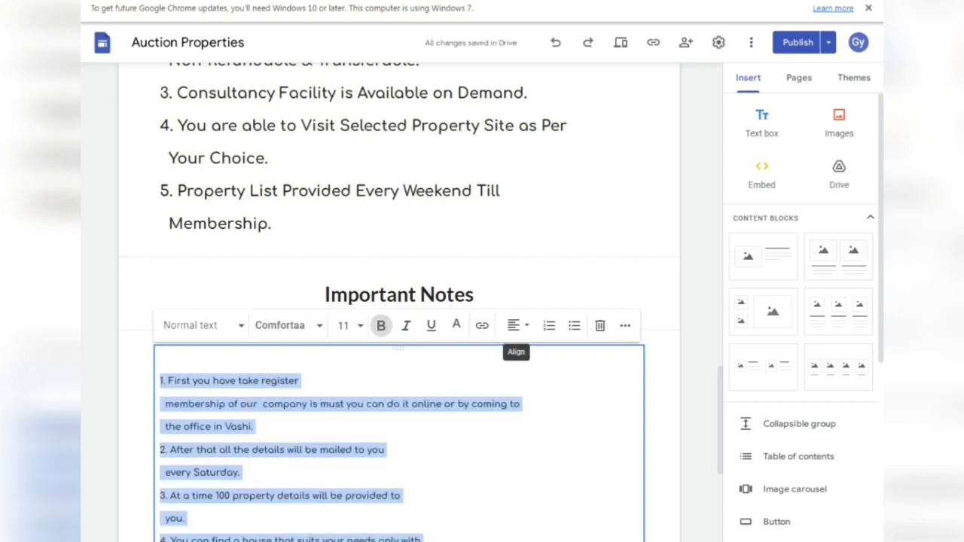
{"action": "left_click", "coordinate": [344, 325]}
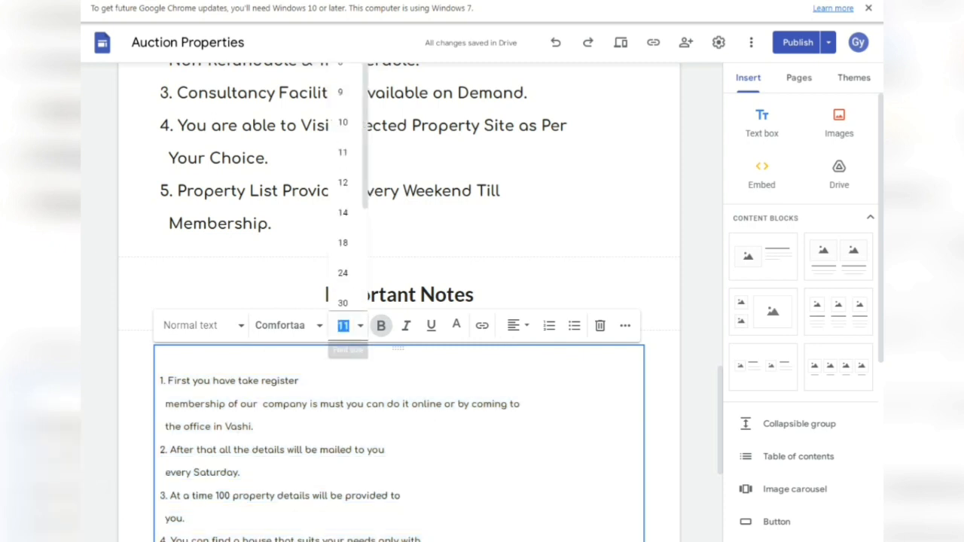
{"action": "left_click", "coordinate": [343, 273]}
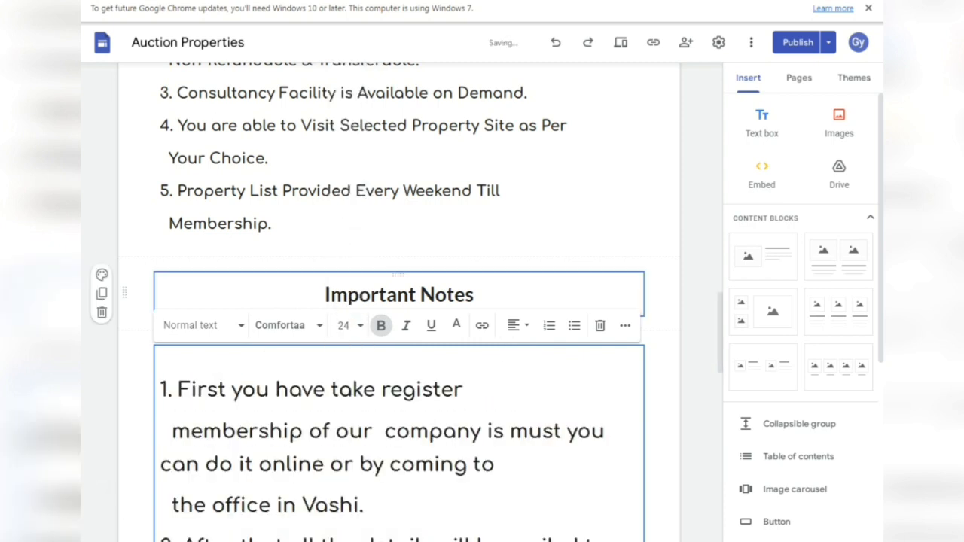
{"action": "left_click", "coordinate": [343, 325]}
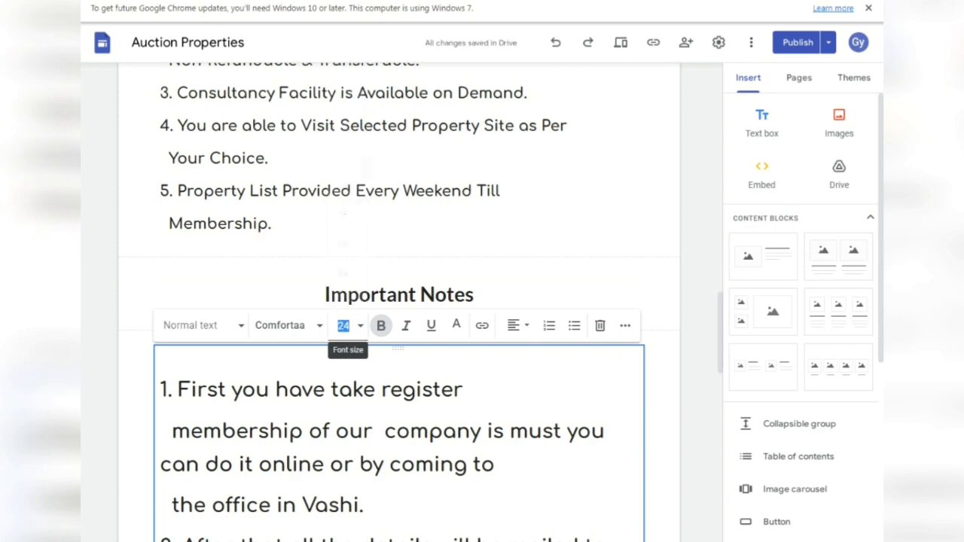
{"action": "left_click", "coordinate": [343, 325]}
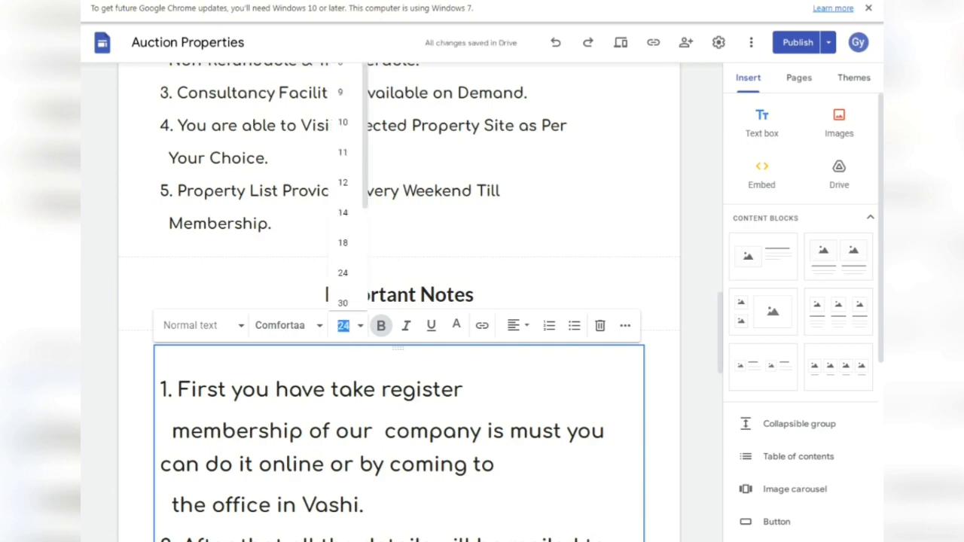
{"action": "left_click", "coordinate": [343, 242]}
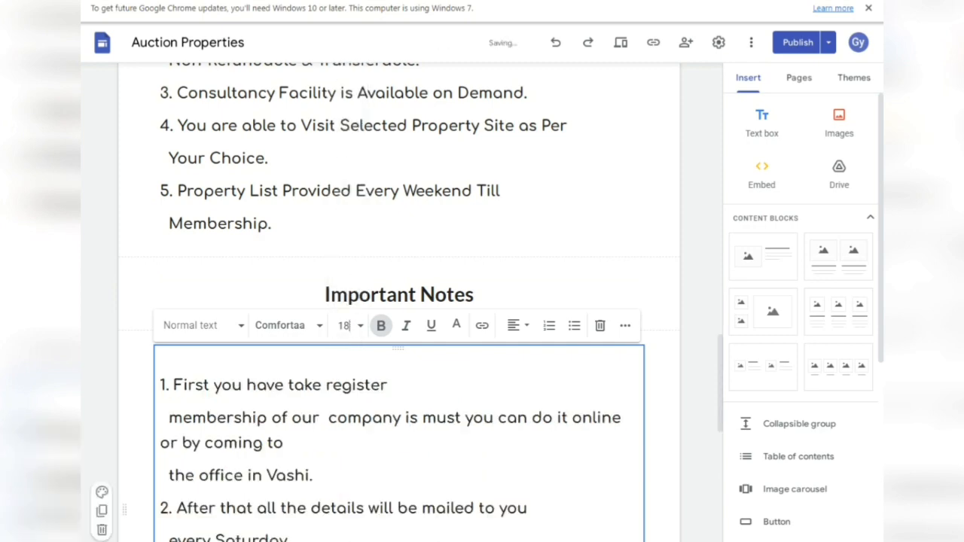
{"action": "scroll", "coordinate": [399, 302], "scroll_direction": "down", "scroll_amount": 10}
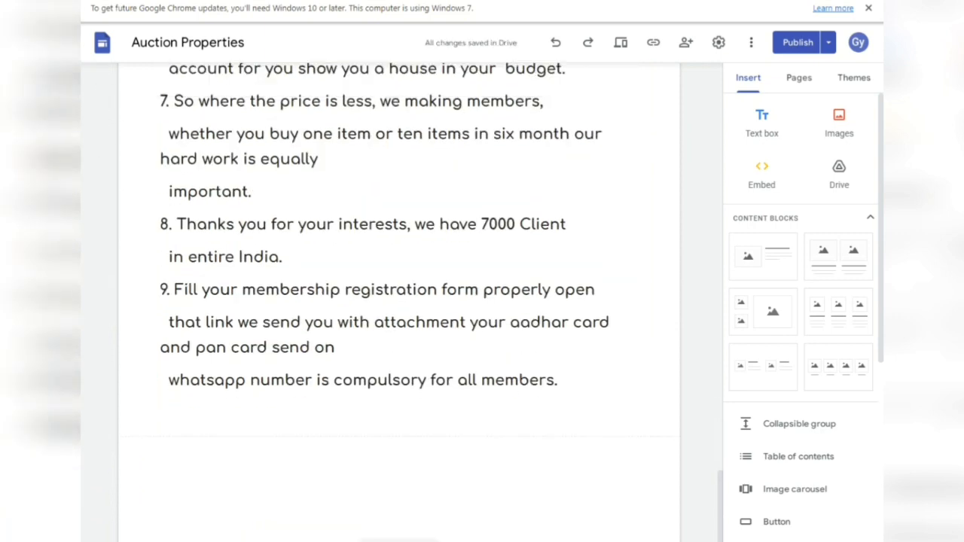
{"action": "scroll", "coordinate": [399, 301], "scroll_direction": "up", "scroll_amount": 5}
{"action": "scroll", "coordinate": [400, 301], "scroll_direction": "up", "scroll_amount": 3}
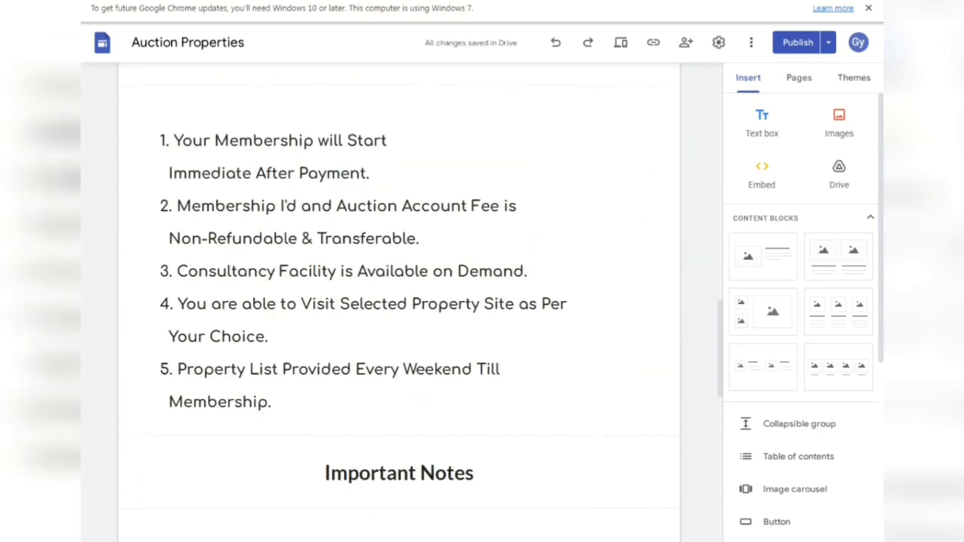
- Publish the update and scroll the live site through Terms & Conditions and the nine Important Notes
{"action": "left_click", "coordinate": [798, 42]}
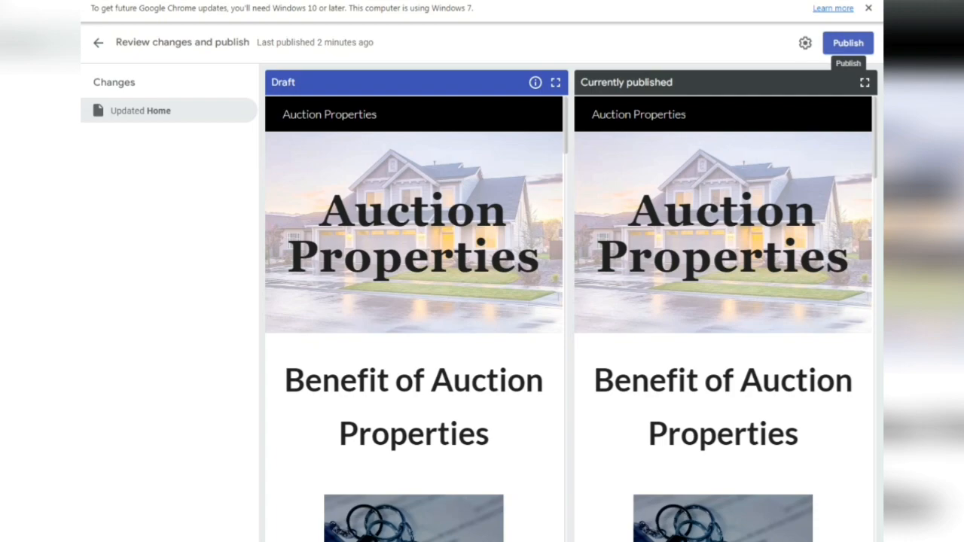
{"action": "left_click", "coordinate": [848, 43]}
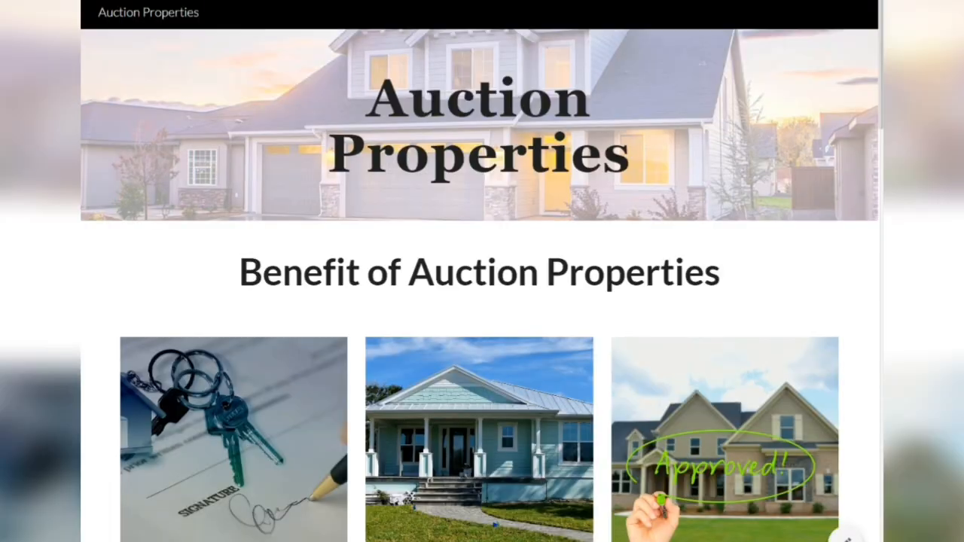
{"action": "scroll", "coordinate": [482, 301], "scroll_direction": "down", "scroll_amount": 7}
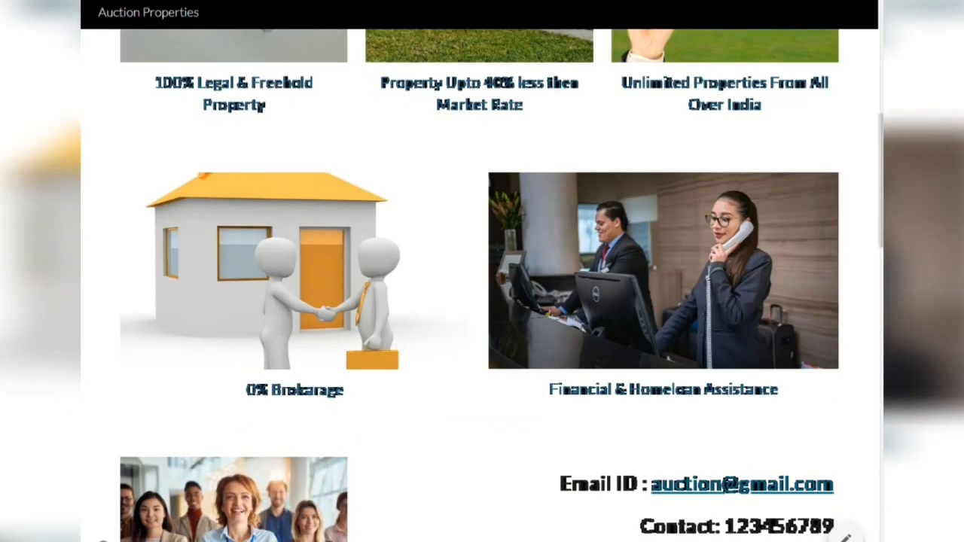
{"action": "scroll", "coordinate": [482, 301], "scroll_direction": "down", "scroll_amount": 5}
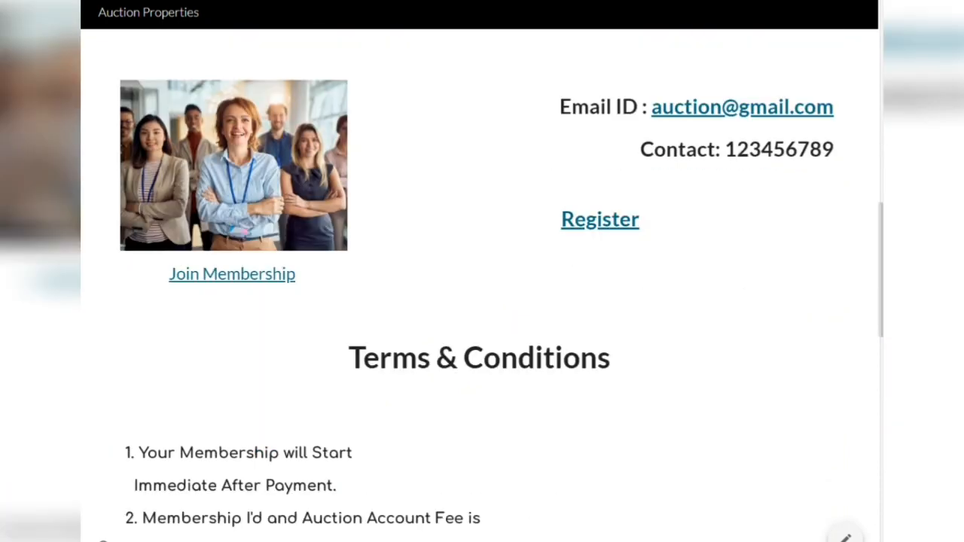
{"action": "scroll", "coordinate": [482, 301], "scroll_direction": "down", "scroll_amount": 3}
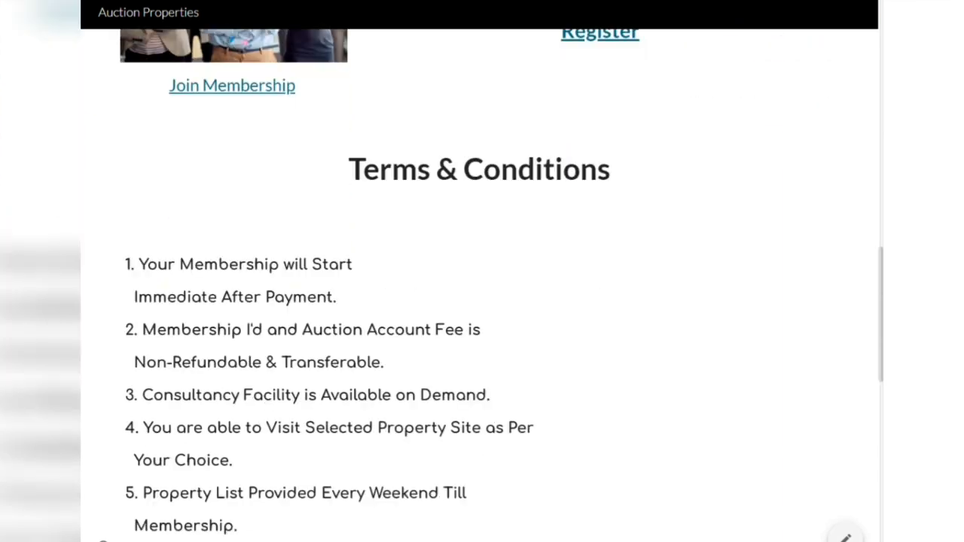
{"action": "scroll", "coordinate": [482, 301], "scroll_direction": "down", "scroll_amount": 4}
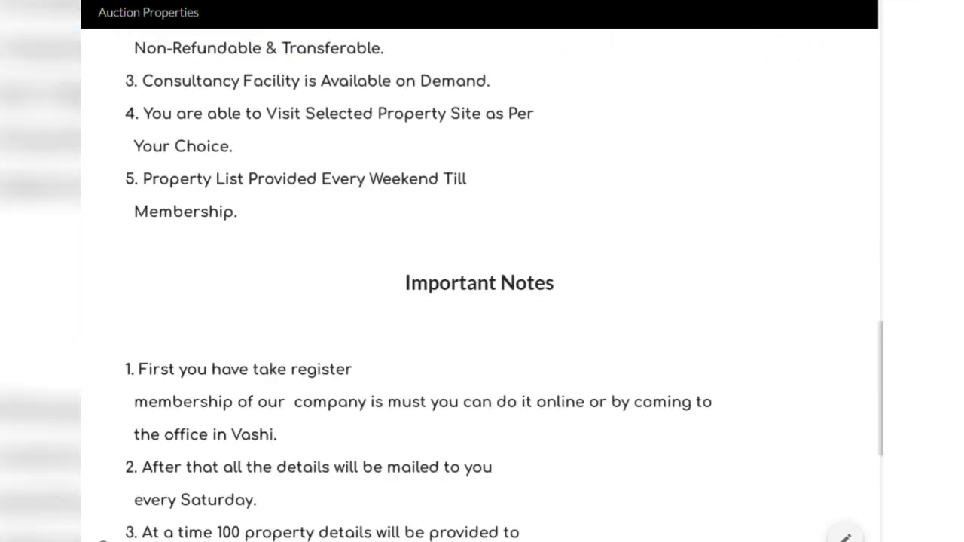
{"action": "scroll", "coordinate": [482, 301], "scroll_direction": "down", "scroll_amount": 6}
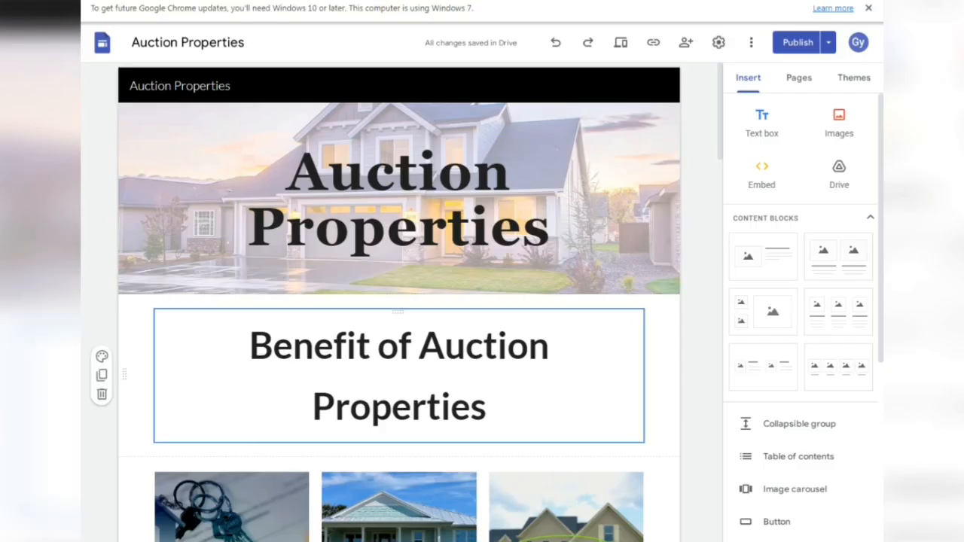
{"action": "scroll", "coordinate": [400, 301], "scroll_direction": "down", "scroll_amount": 8}
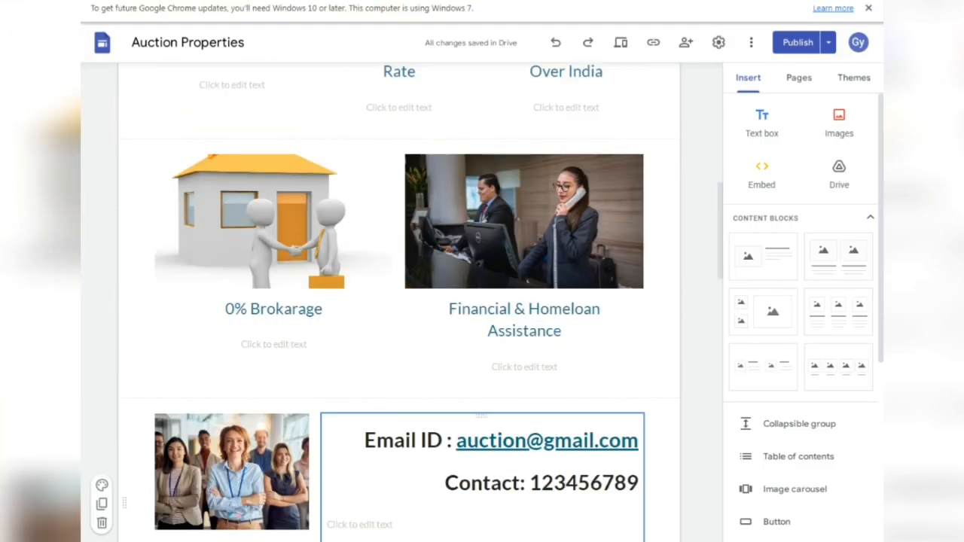
- Add a footer heading 'Address' in bold 24-point text, centred
{"action": "scroll", "coordinate": [399, 302], "scroll_direction": "down", "scroll_amount": 18}
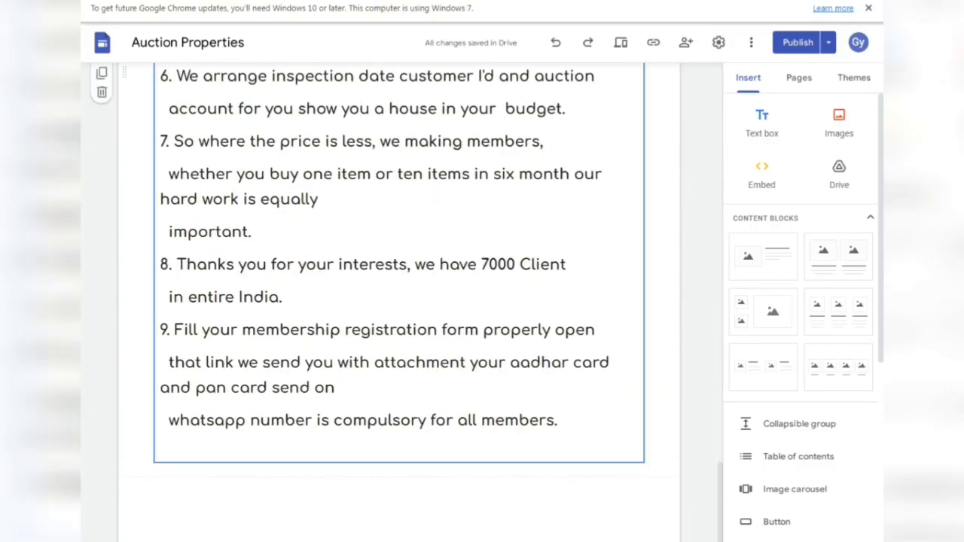
{"action": "scroll", "coordinate": [399, 302], "scroll_direction": "down", "scroll_amount": 1}
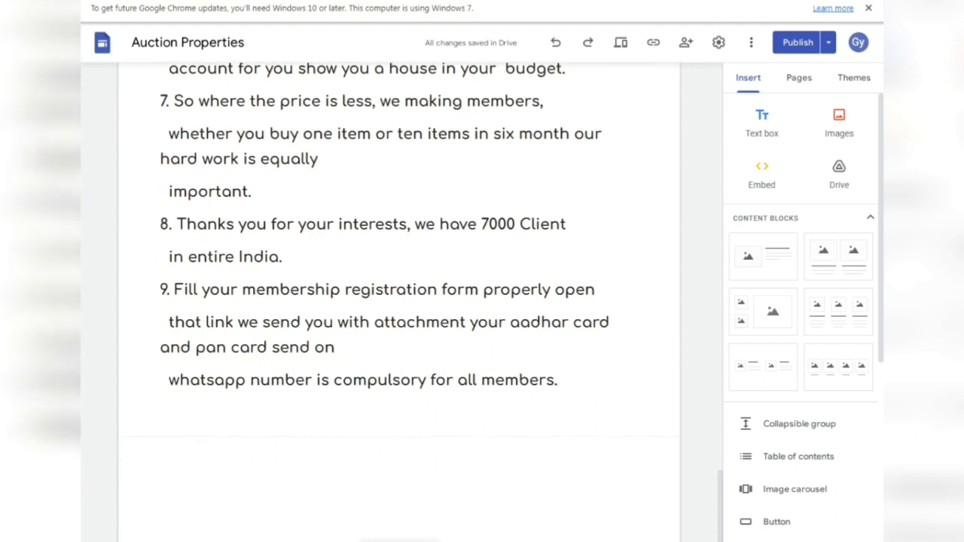
{"action": "left_click", "coordinate": [400, 541]}
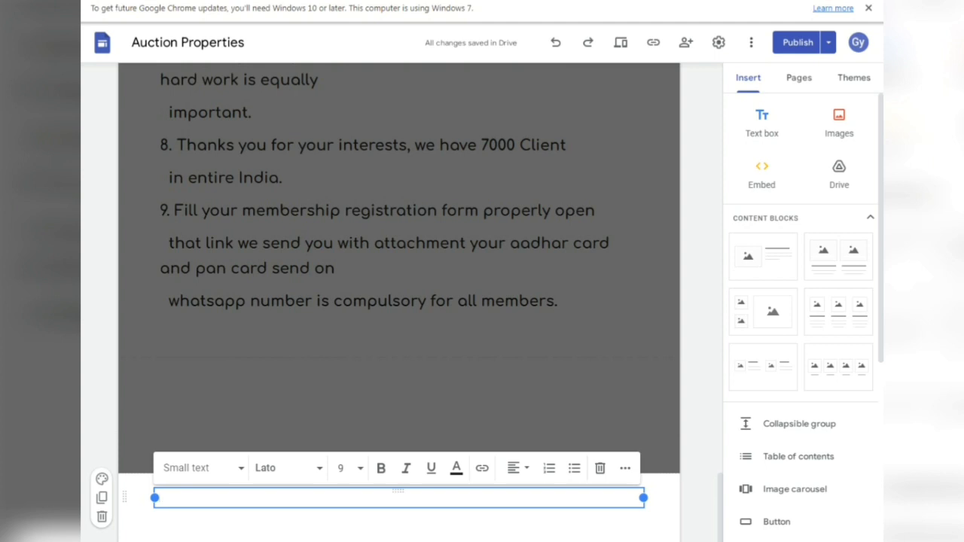
{"action": "type", "text": "Ad"}
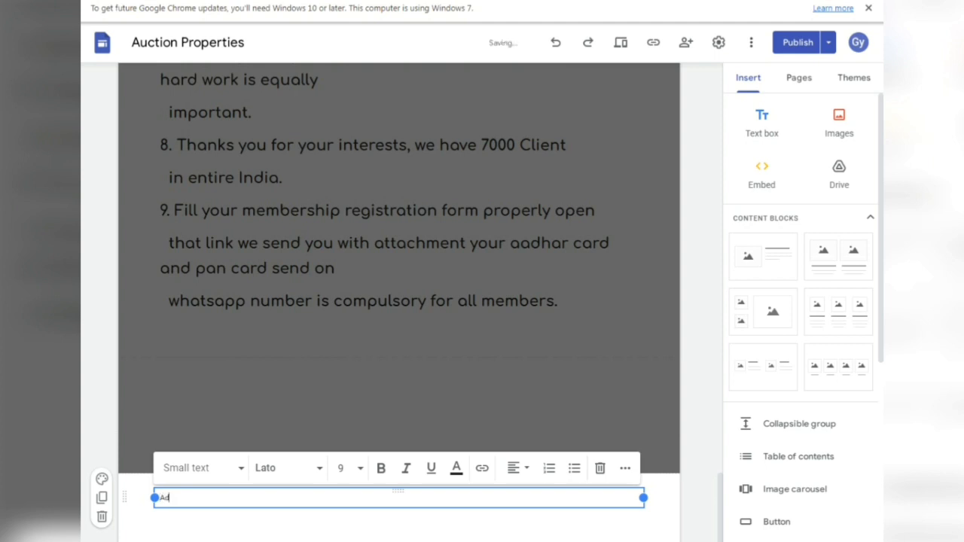
{"action": "type", "text": "dress"}
{"action": "key", "text": "ctrl+a"}
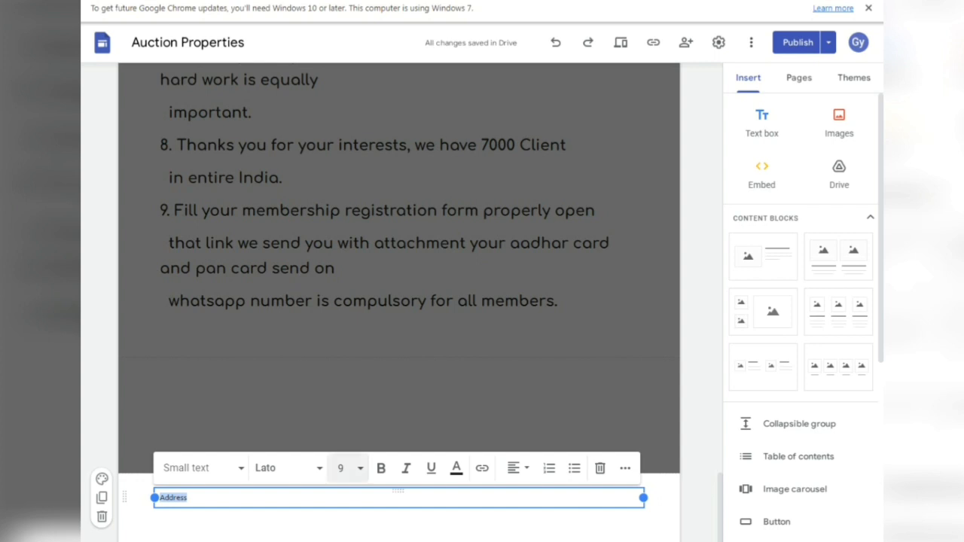
{"action": "double_click", "coordinate": [342, 468]}
{"action": "left_click", "coordinate": [342, 468]}
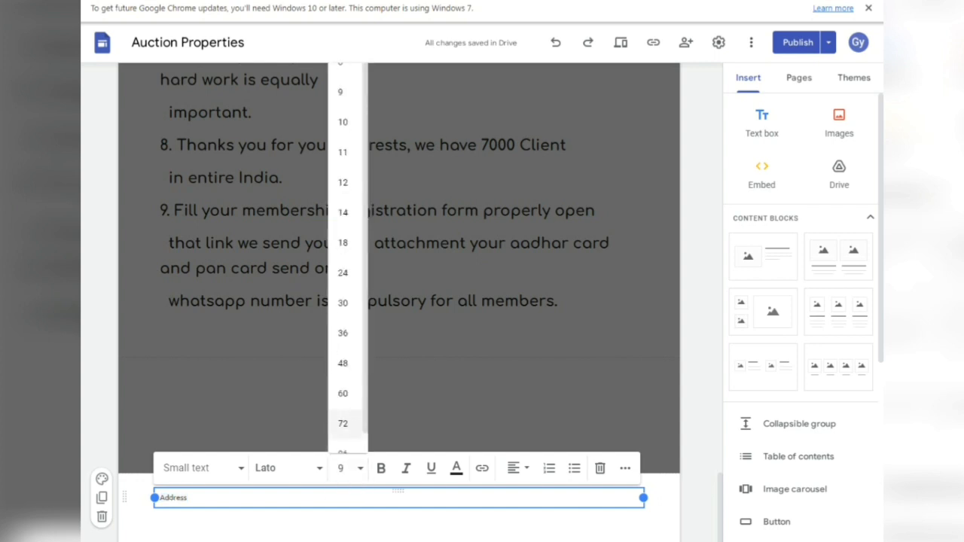
{"action": "type", "text": "24"}
{"action": "key", "text": "Return"}
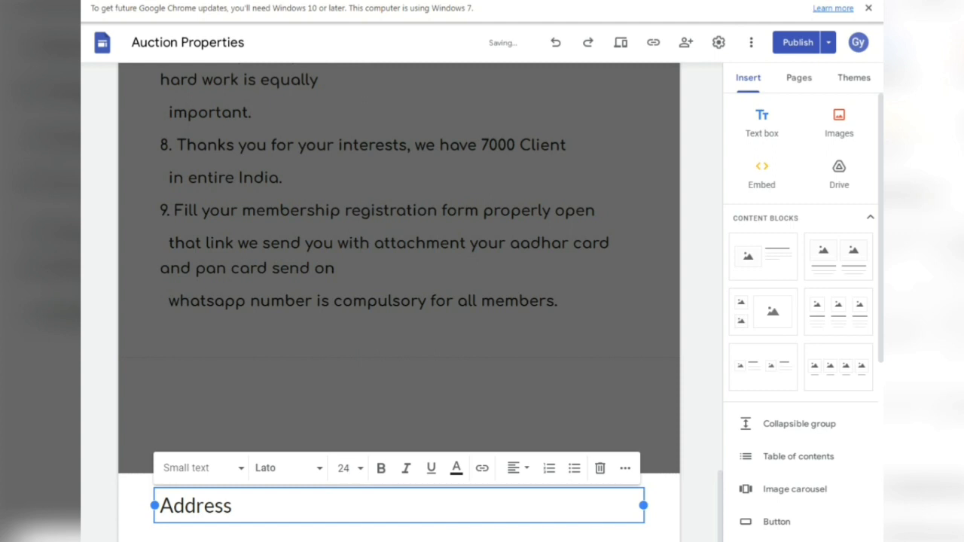
{"action": "double_click", "coordinate": [204, 506]}
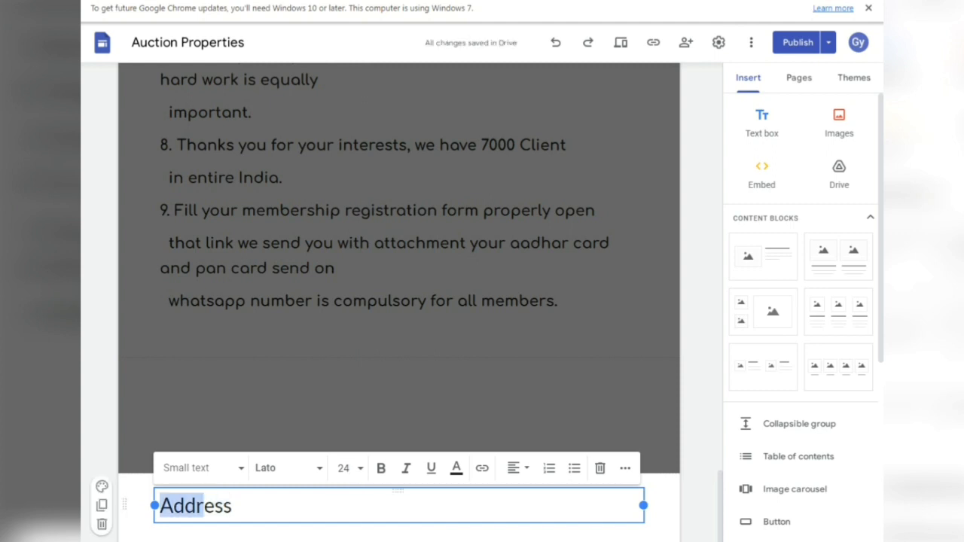
{"action": "left_click", "coordinate": [381, 468]}
{"action": "left_click", "coordinate": [513, 467]}
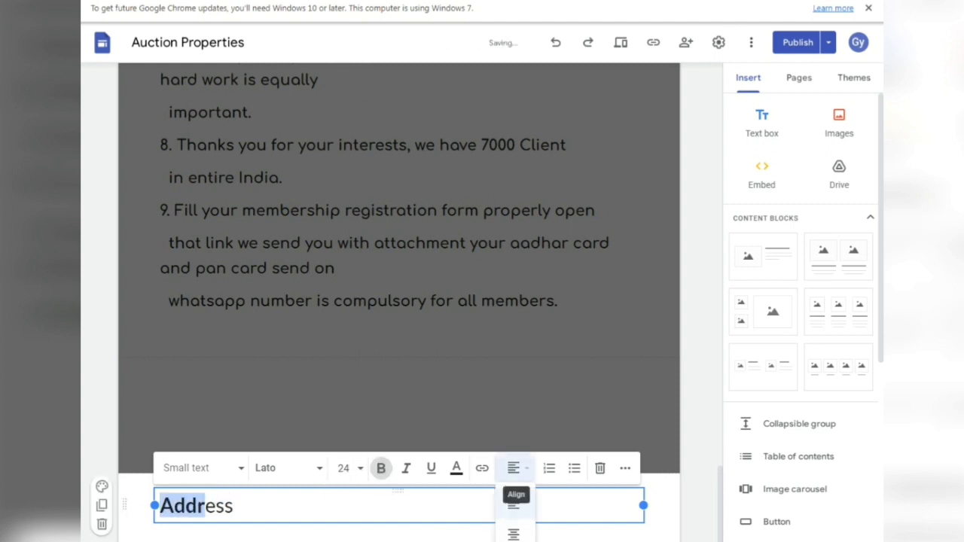
{"action": "left_click_drag", "start_coordinate": [198, 506], "coordinate": [235, 506]}
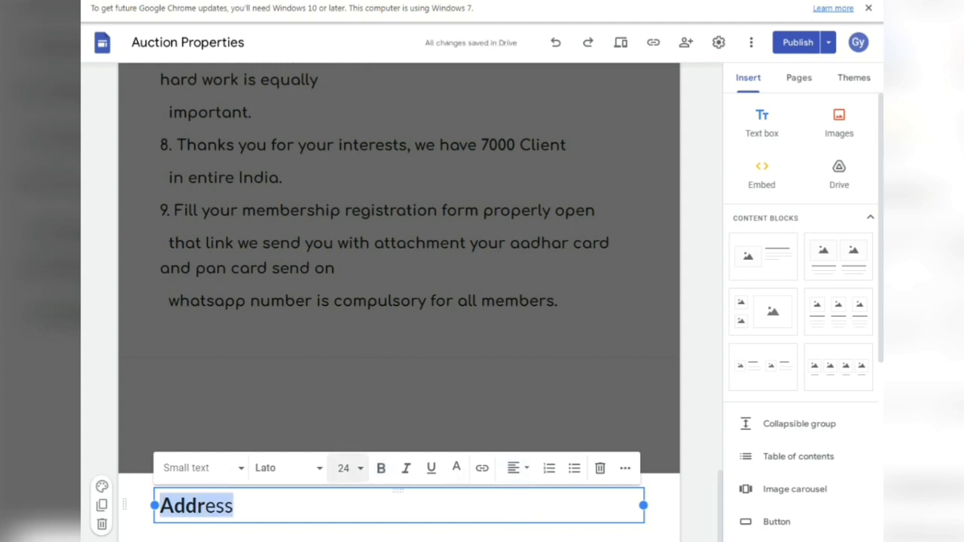
{"action": "left_click", "coordinate": [382, 467]}
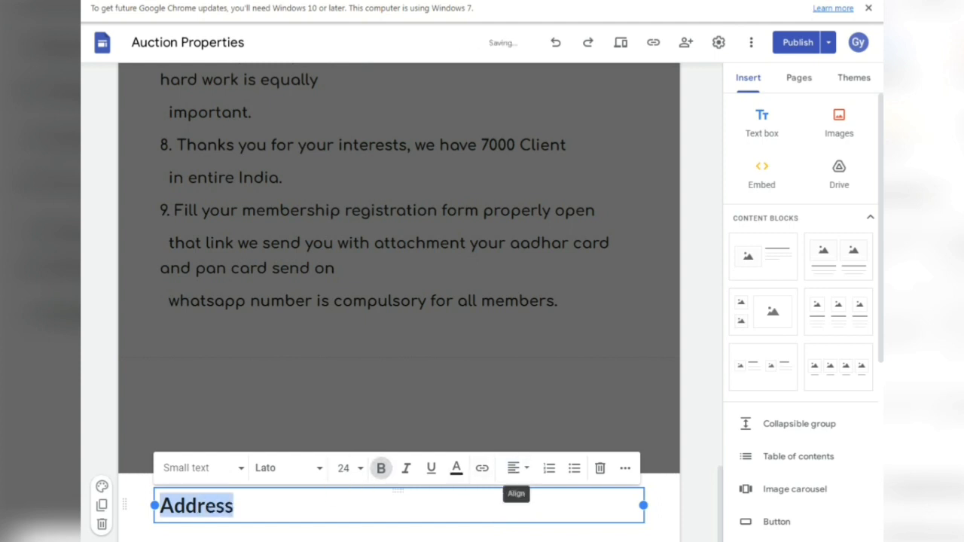
{"action": "left_click", "coordinate": [514, 467]}
{"action": "left_click", "coordinate": [515, 531]}
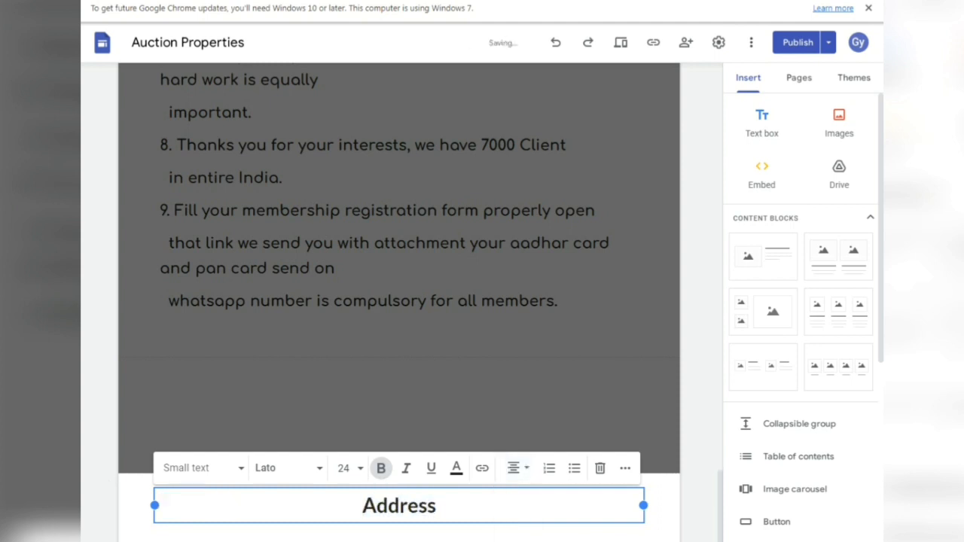
{"action": "left_click", "coordinate": [515, 532]}
- Insert a text box below the heading reading 'Surat' in bold, size 12
{"action": "scroll", "coordinate": [515, 520], "scroll_direction": "down", "scroll_amount": 1}
{"action": "left_click", "coordinate": [657, 506]}
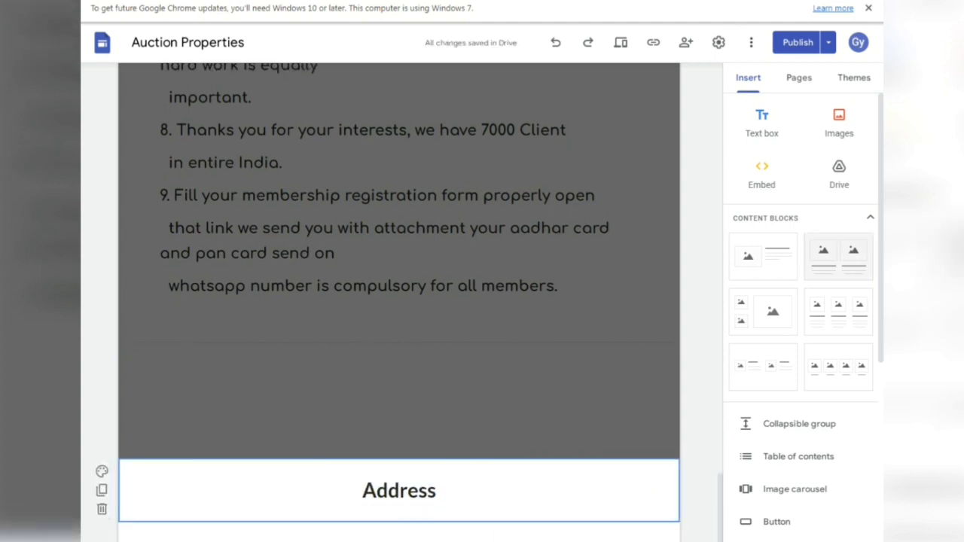
{"action": "left_click", "coordinate": [761, 122]}
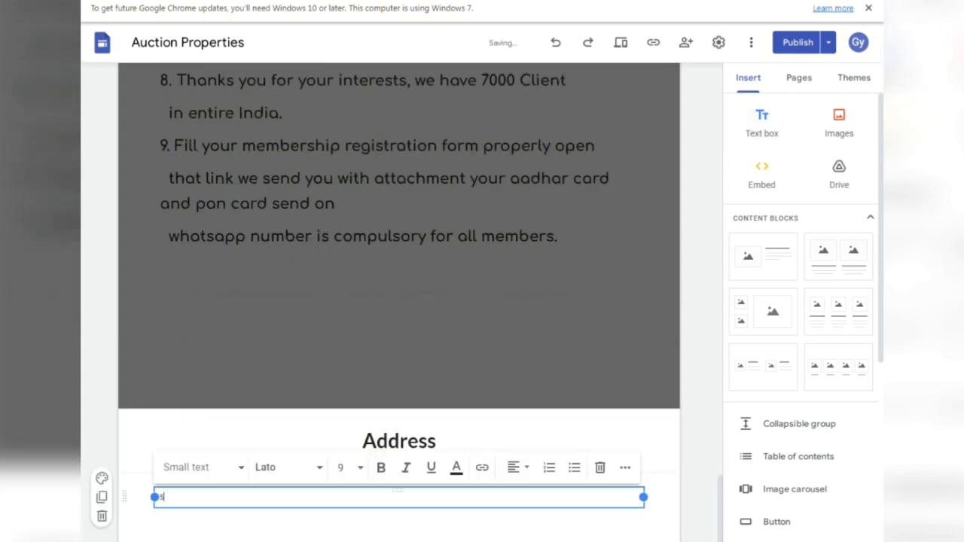
{"action": "type", "text": "Su"}
{"action": "type", "text": "rayt"}
{"action": "key", "text": "BackSpace"}
{"action": "key", "text": "BackSpace"}
{"action": "type", "text": "t"}
{"action": "key", "text": "ctrl+a"}
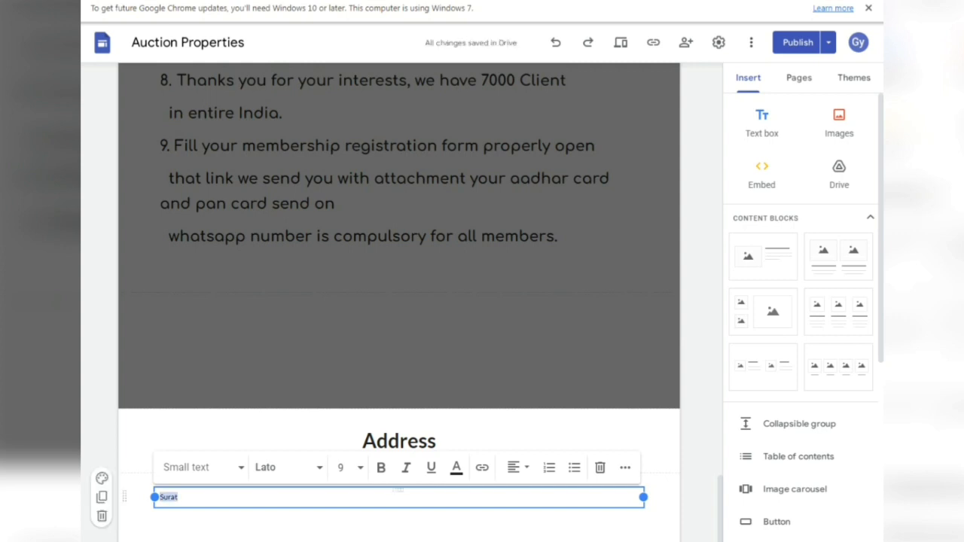
{"action": "left_click", "coordinate": [381, 468]}
{"action": "left_click", "coordinate": [345, 468]}
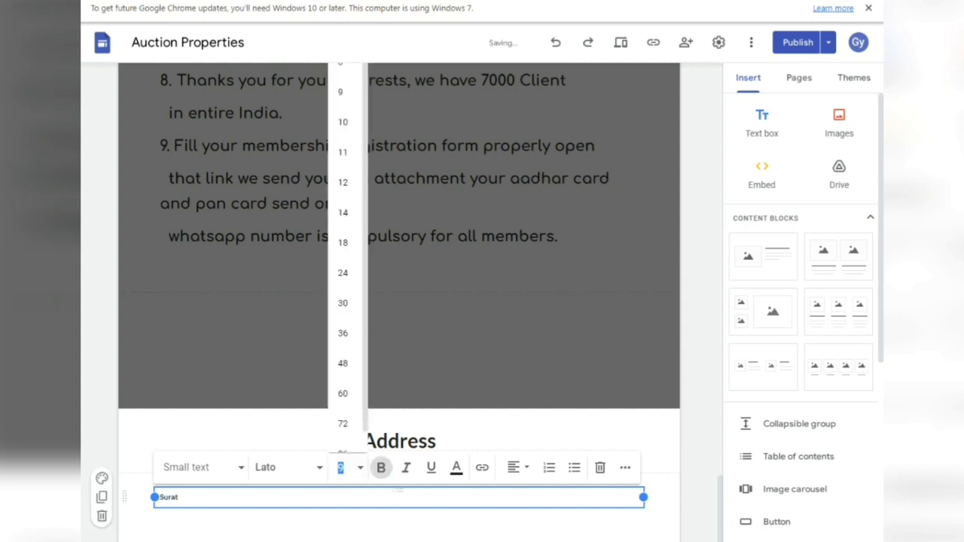
{"action": "left_click", "coordinate": [343, 182]}
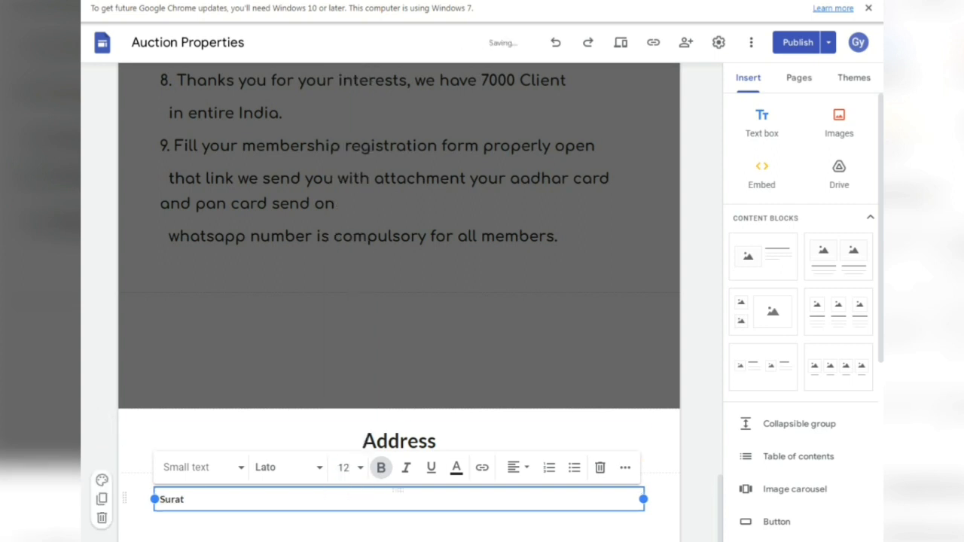
- Centre 'Surat' and enlarge it to size 24, then bring up the Review changes page
{"action": "left_click", "coordinate": [516, 468]}
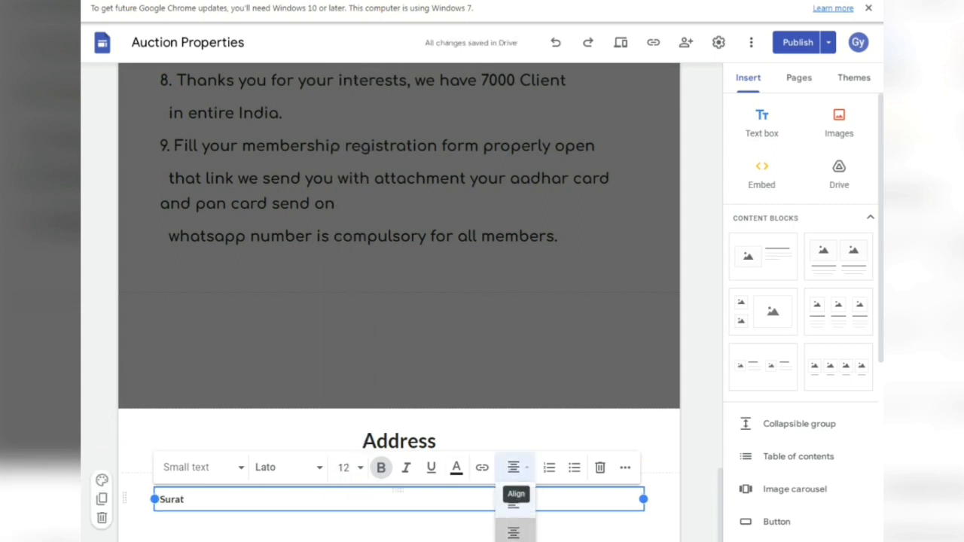
{"action": "left_click", "coordinate": [516, 529]}
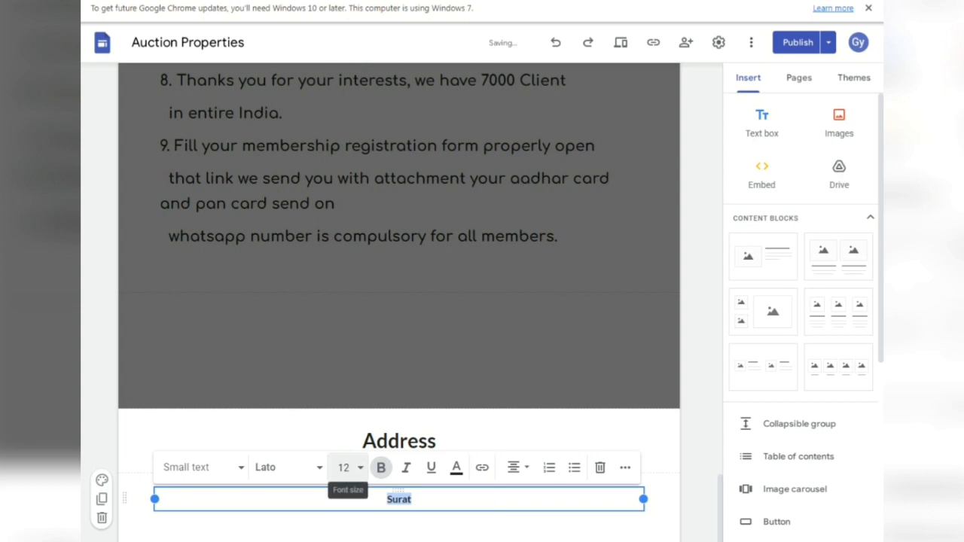
{"action": "left_click", "coordinate": [343, 468]}
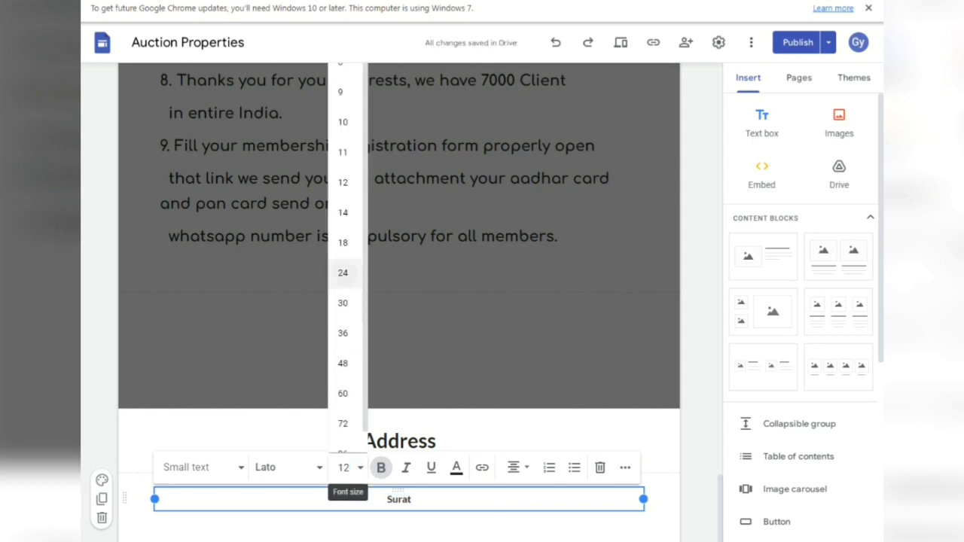
{"action": "left_click", "coordinate": [343, 273]}
{"action": "left_click", "coordinate": [663, 505]}
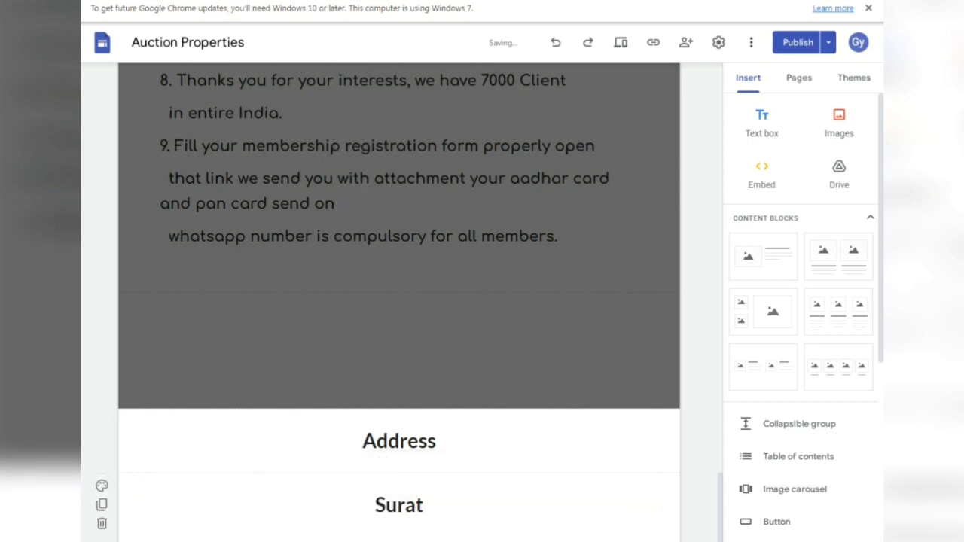
{"action": "left_click", "coordinate": [798, 43]}
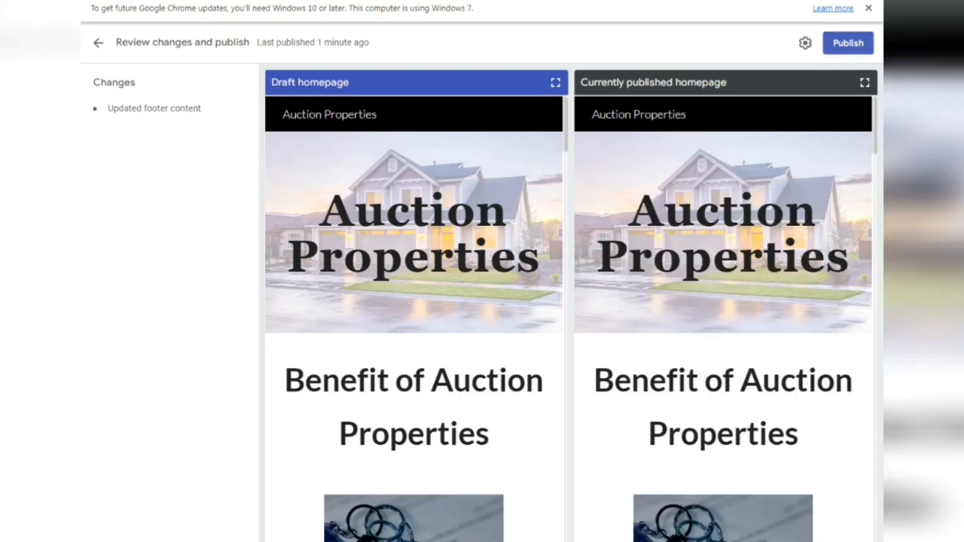
- Publish the updated Auction Properties site and scroll through the live homepage
{"action": "left_click", "coordinate": [848, 43]}
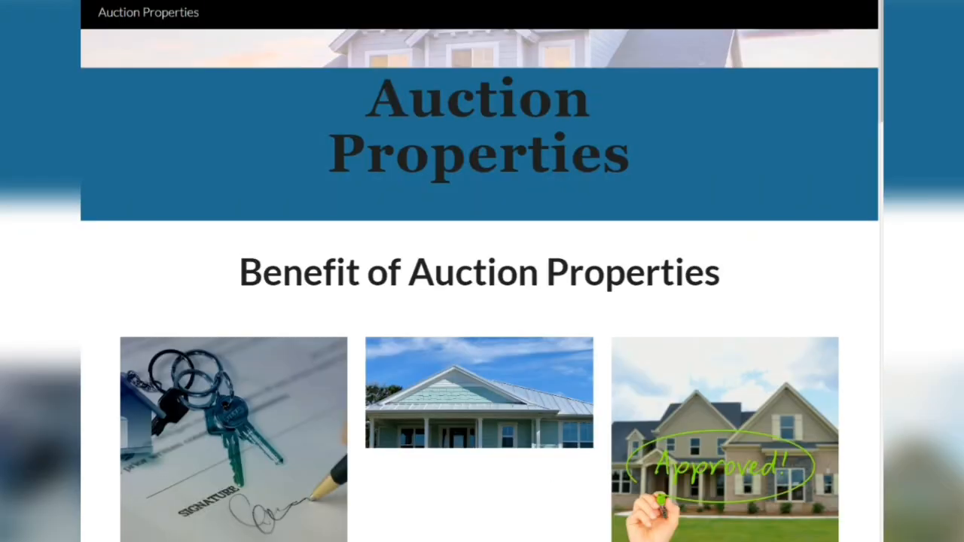
{"action": "scroll", "coordinate": [482, 301], "scroll_direction": "down", "scroll_amount": 2}
{"action": "scroll", "coordinate": [482, 301], "scroll_direction": "down", "scroll_amount": 4}
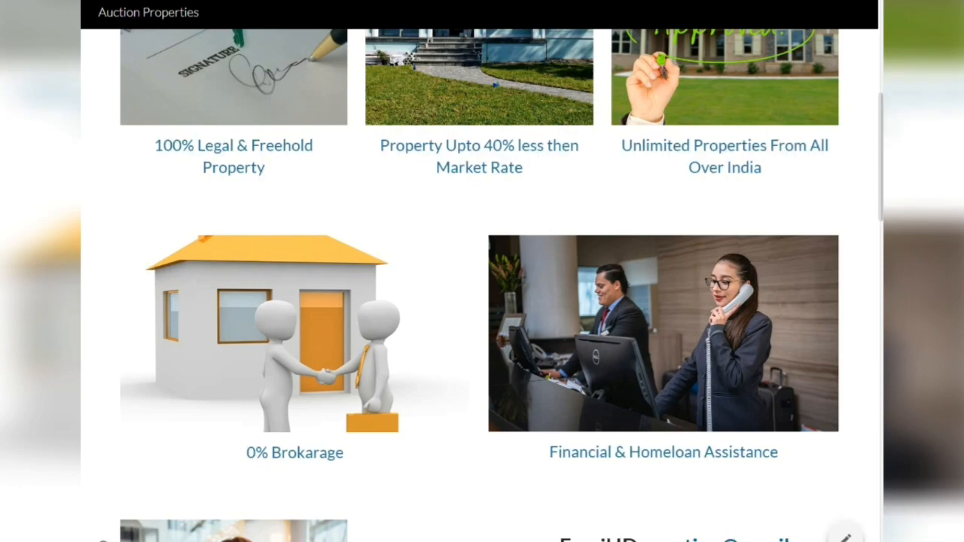
{"action": "scroll", "coordinate": [483, 301], "scroll_direction": "down", "scroll_amount": 4}
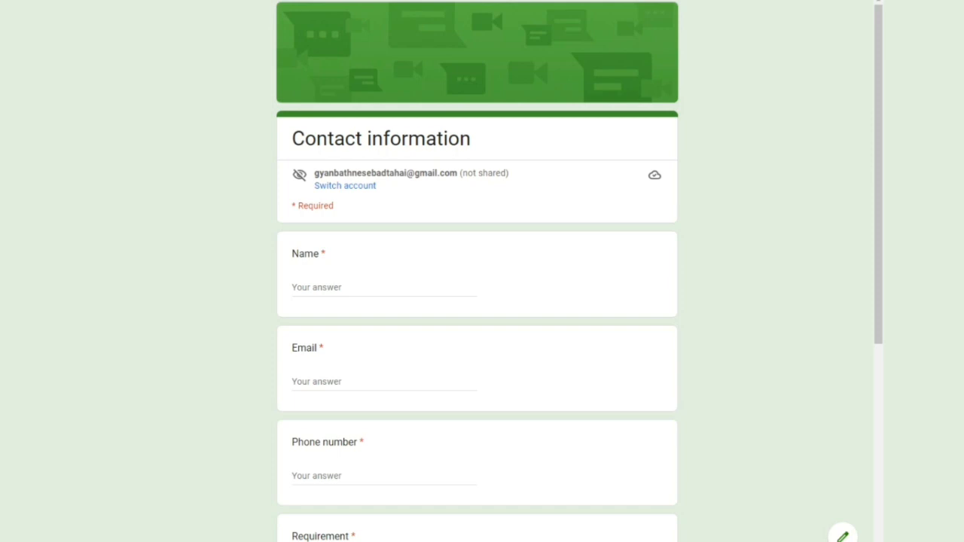
- Scroll through the Contact information form's Name, Email and Phone questions
{"action": "scroll", "coordinate": [477, 271], "scroll_direction": "down", "scroll_amount": 5}
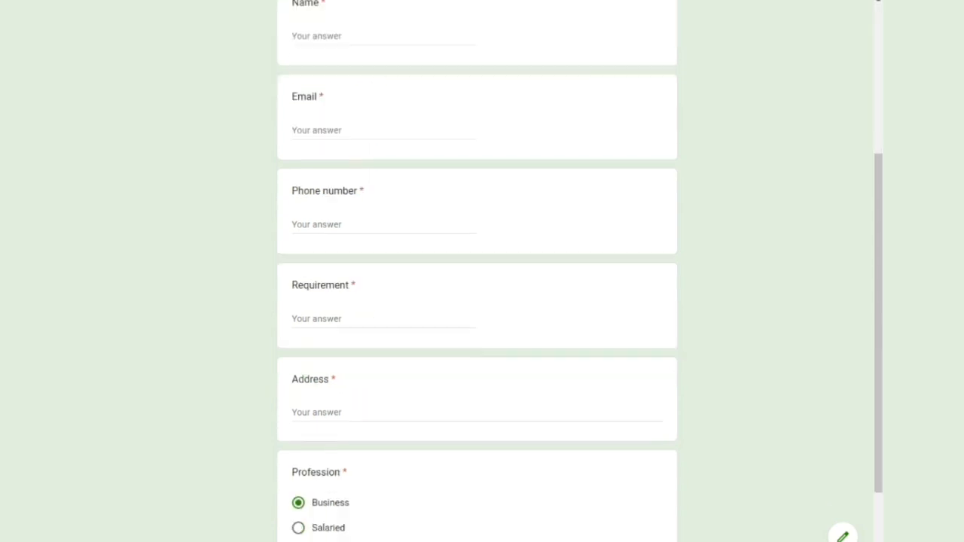
{"action": "scroll", "coordinate": [477, 271], "scroll_direction": "up", "scroll_amount": 5}
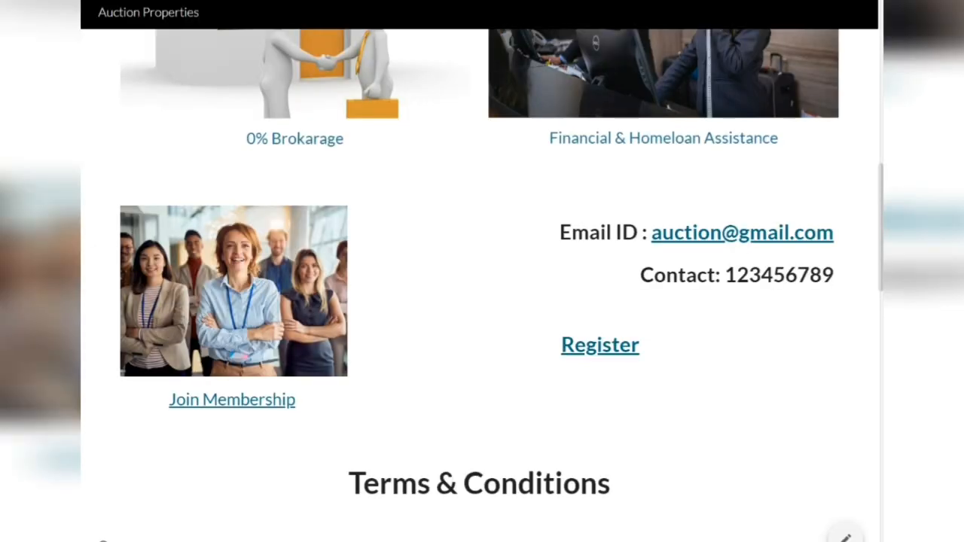
- Scroll the live site to check Terms & Conditions, Important Notes and the Address footer
{"action": "scroll", "coordinate": [482, 272], "scroll_direction": "down", "scroll_amount": 5}
{"action": "scroll", "coordinate": [482, 271], "scroll_direction": "down", "scroll_amount": 10}
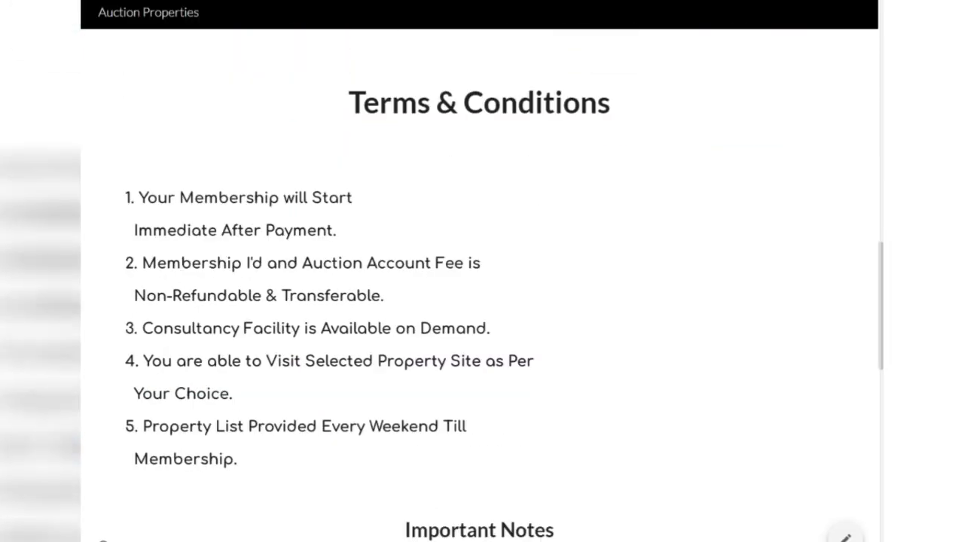
{"action": "scroll", "coordinate": [482, 271], "scroll_direction": "down", "scroll_amount": 1}
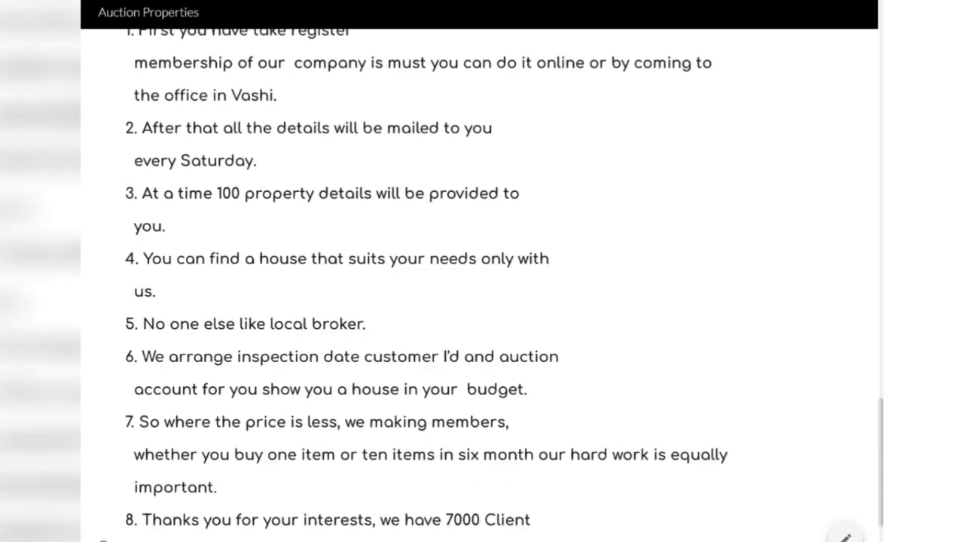
{"action": "scroll", "coordinate": [482, 271], "scroll_direction": "down", "scroll_amount": 4}
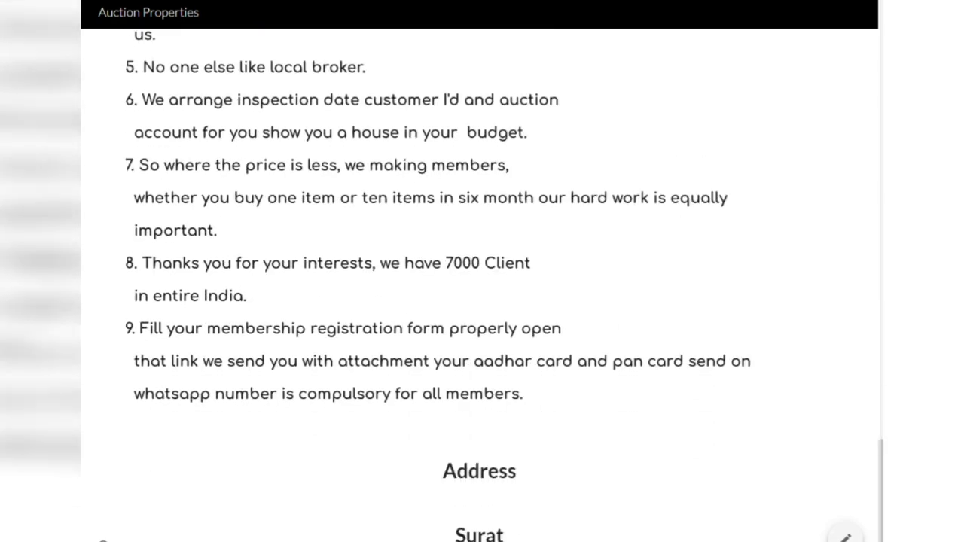
{"action": "scroll", "coordinate": [482, 271], "scroll_direction": "up", "scroll_amount": 15}
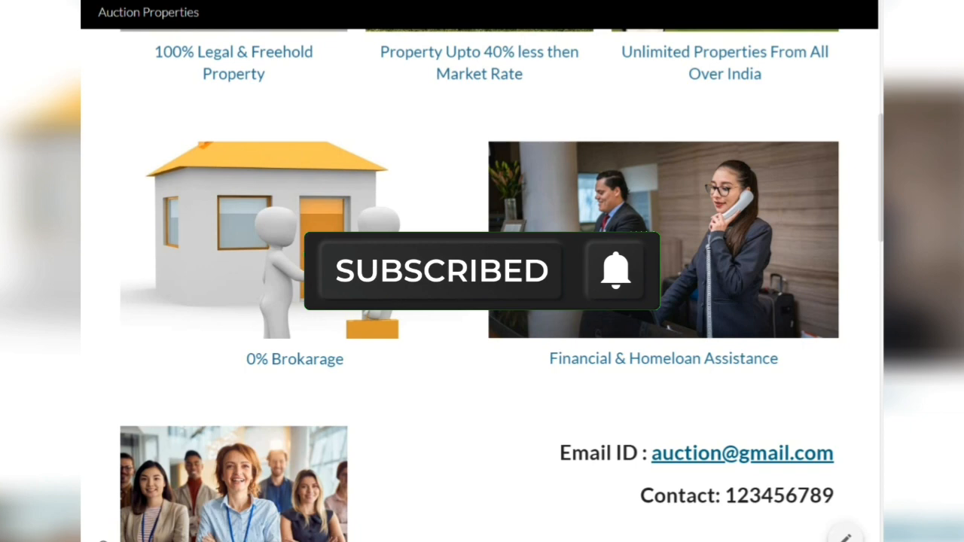
{"action": "scroll", "coordinate": [482, 301], "scroll_direction": "down", "scroll_amount": 4}
{"action": "scroll", "coordinate": [482, 302], "scroll_direction": "down", "scroll_amount": 1}
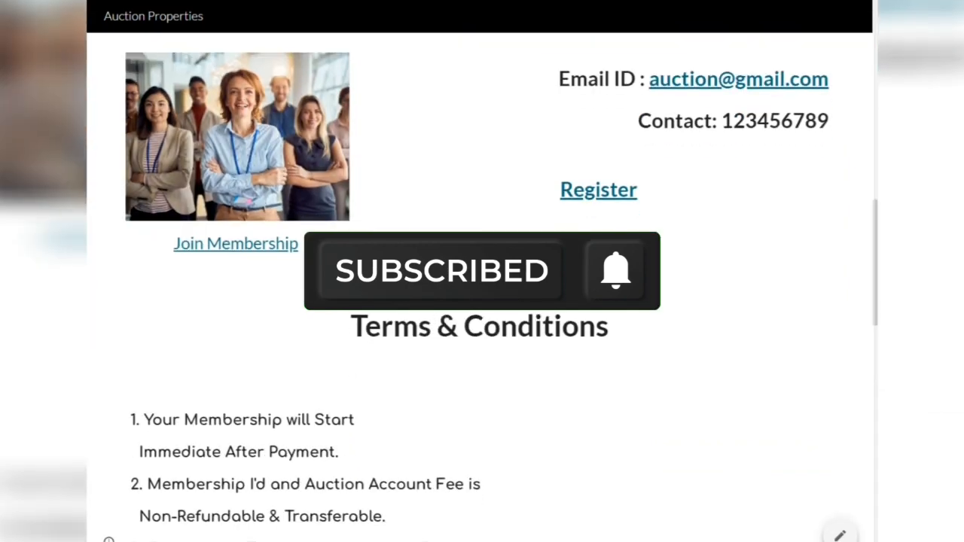
{"action": "scroll", "coordinate": [482, 302], "scroll_direction": "down", "scroll_amount": 1}
{"action": "scroll", "coordinate": [482, 301], "scroll_direction": "down", "scroll_amount": 2}
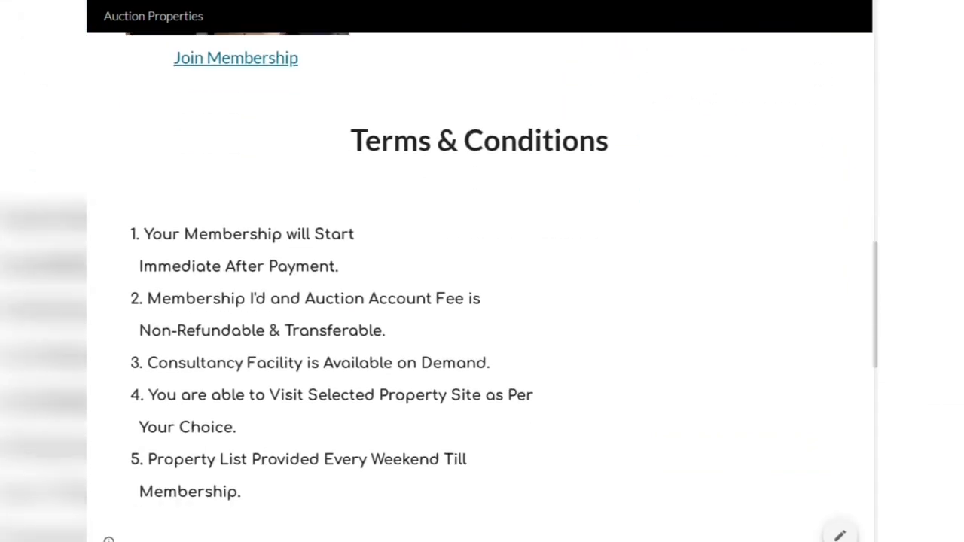
{"action": "scroll", "coordinate": [482, 301], "scroll_direction": "down", "scroll_amount": 1}
{"action": "scroll", "coordinate": [482, 301], "scroll_direction": "up", "scroll_amount": 1}
{"action": "scroll", "coordinate": [482, 302], "scroll_direction": "up", "scroll_amount": 3}
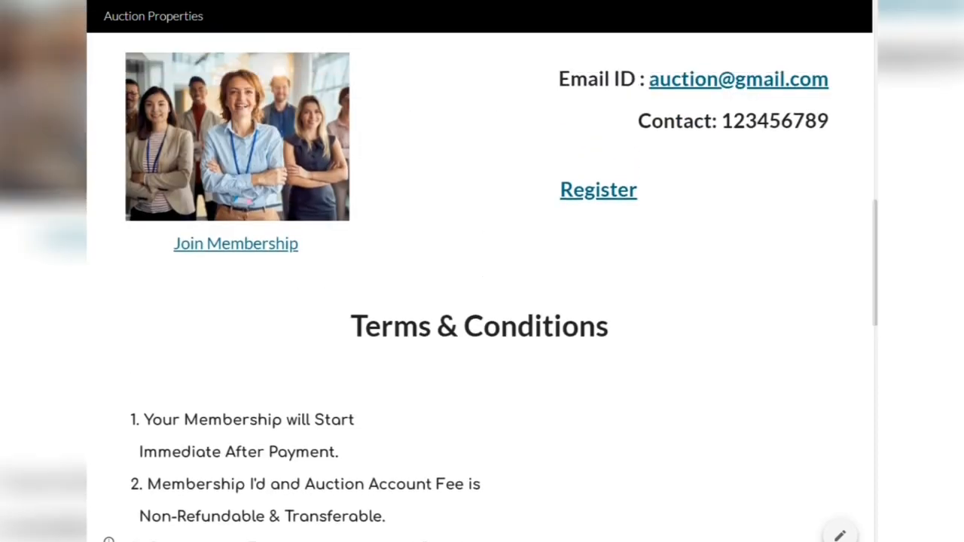
{"action": "scroll", "coordinate": [482, 301], "scroll_direction": "up", "scroll_amount": 3}
{"action": "scroll", "coordinate": [482, 301], "scroll_direction": "up", "scroll_amount": 5}
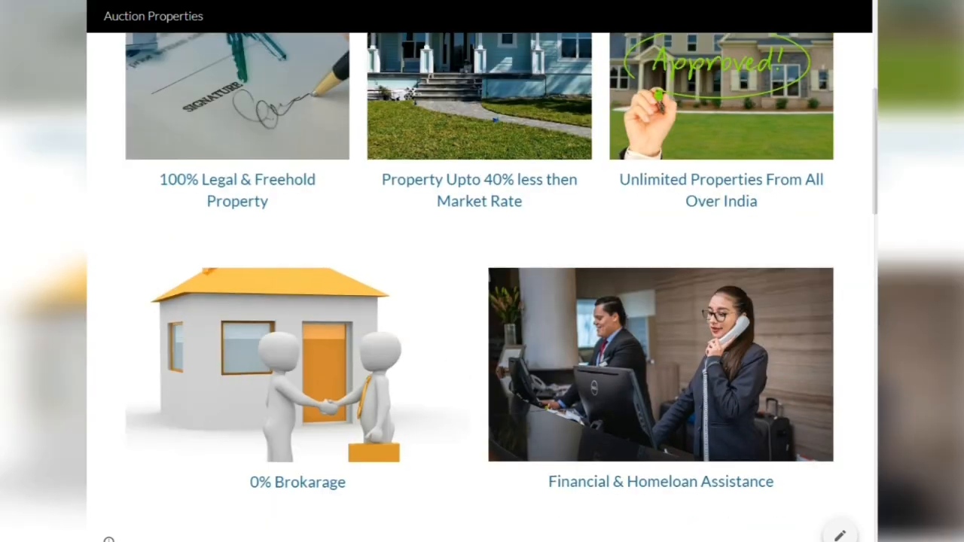
{"action": "scroll", "coordinate": [482, 302], "scroll_direction": "up", "scroll_amount": 3}
{"action": "scroll", "coordinate": [482, 302], "scroll_direction": "up", "scroll_amount": 3}
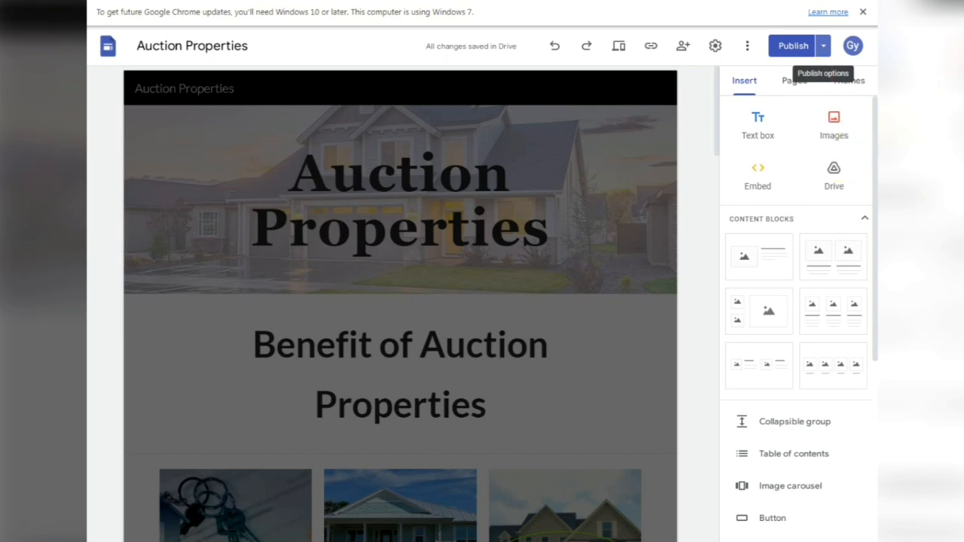
- Start custom domain setup from Publish settings, choosing a domain from a third party
{"action": "left_click", "coordinate": [823, 46]}
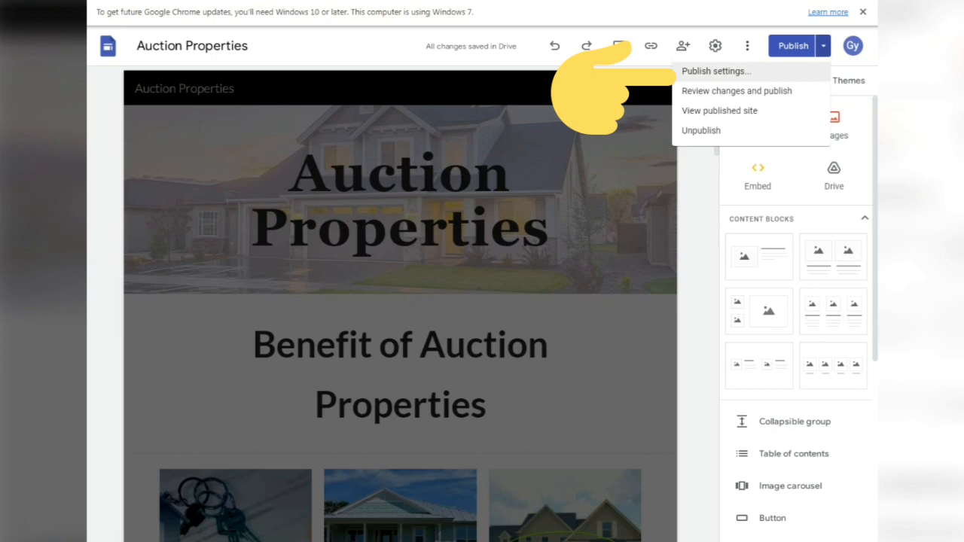
{"action": "left_click", "coordinate": [716, 70]}
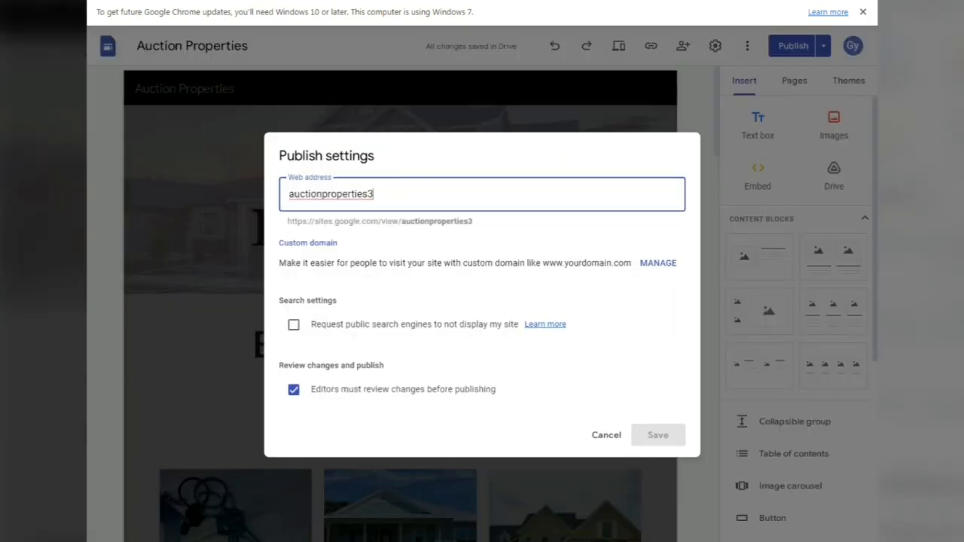
{"action": "left_click", "coordinate": [656, 263]}
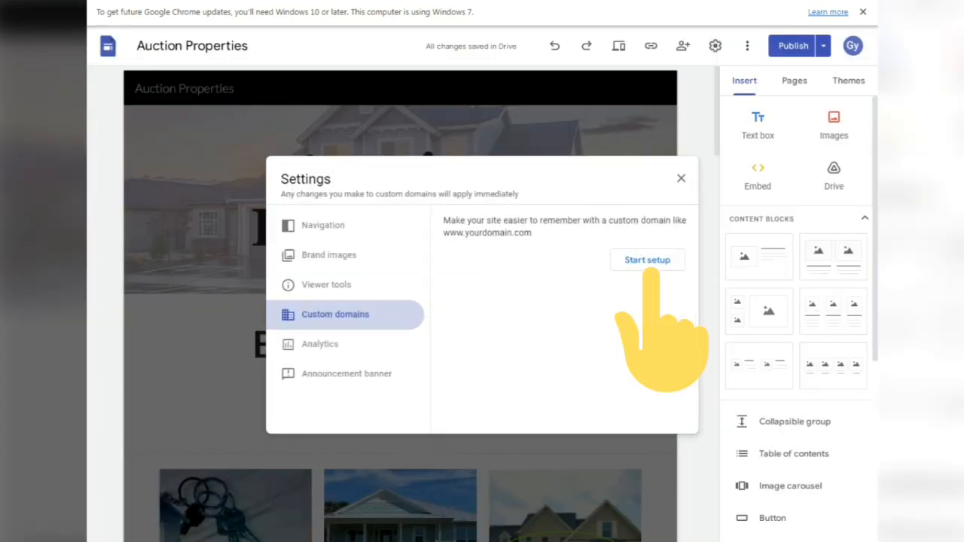
{"action": "left_click", "coordinate": [647, 260]}
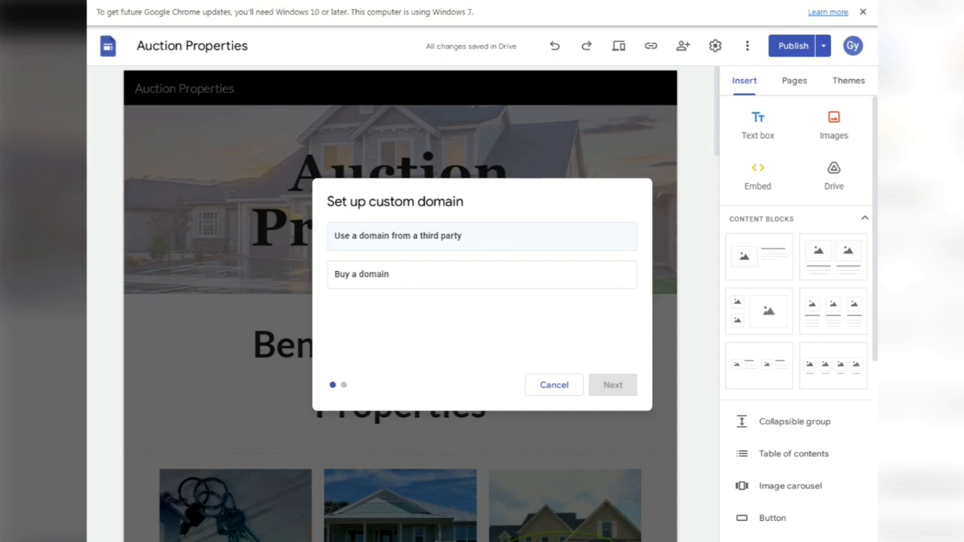
{"action": "left_click", "coordinate": [482, 235]}
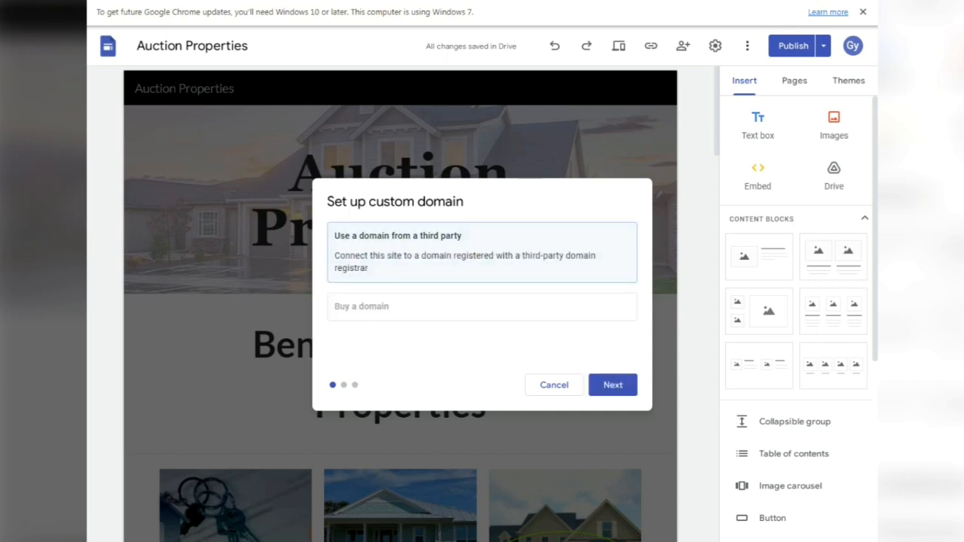
{"action": "left_click", "coordinate": [612, 385]}
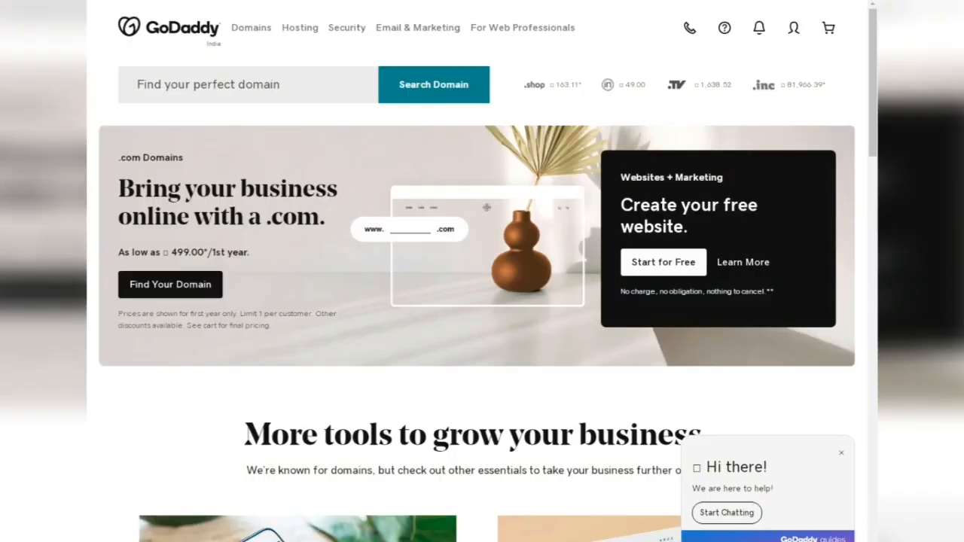
- Go to My Products in GoDaddy and find the paydifyauction.info domain's DNS
{"action": "left_click", "coordinate": [794, 28]}
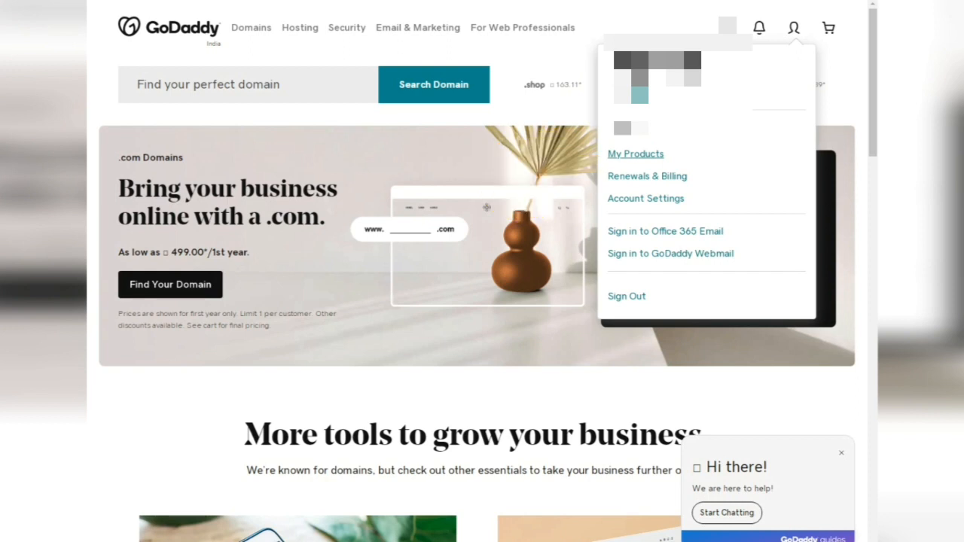
{"action": "left_click", "coordinate": [635, 154]}
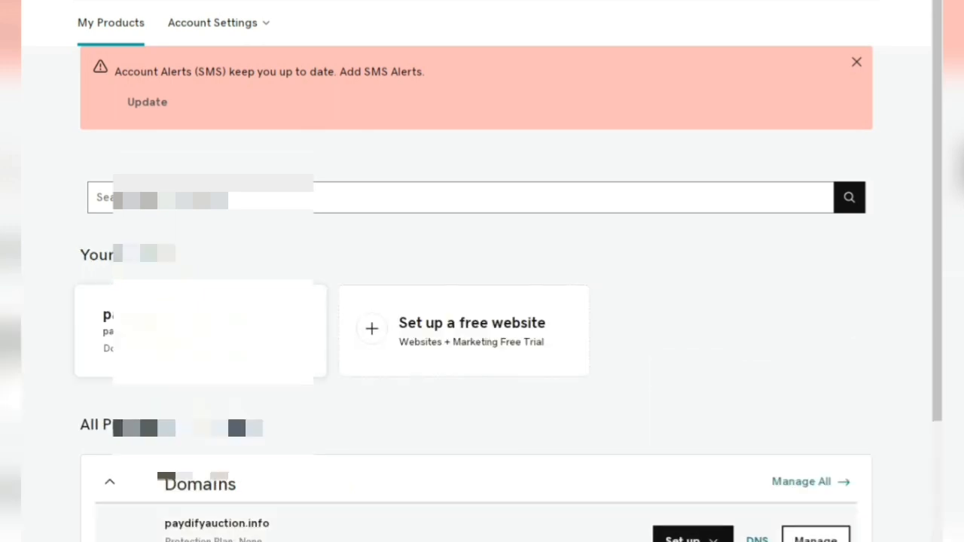
{"action": "scroll", "coordinate": [482, 301], "scroll_direction": "down", "scroll_amount": 1}
{"action": "scroll", "coordinate": [482, 301], "scroll_direction": "down", "scroll_amount": 2}
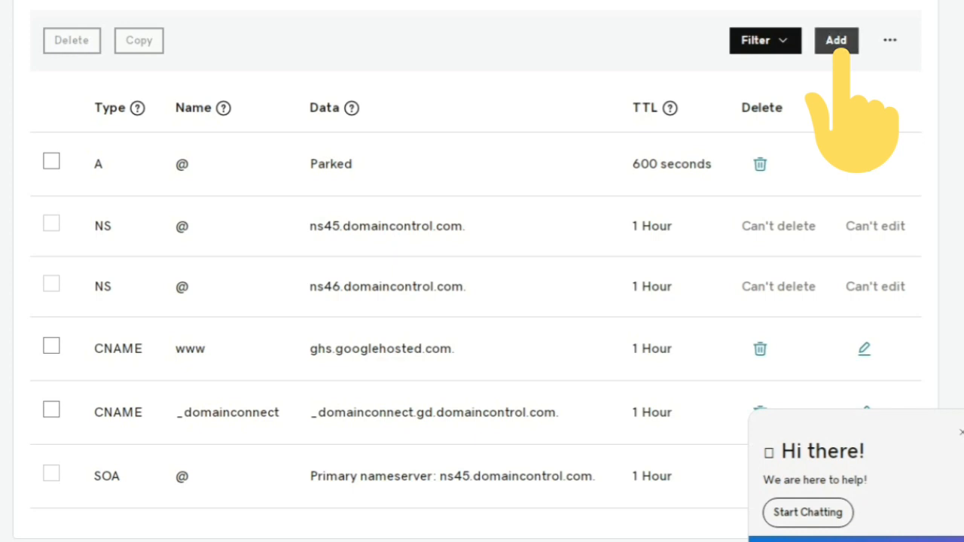
- Add a new CNAME record named www with an empty value and TTL left at Default
{"action": "left_click", "coordinate": [836, 40]}
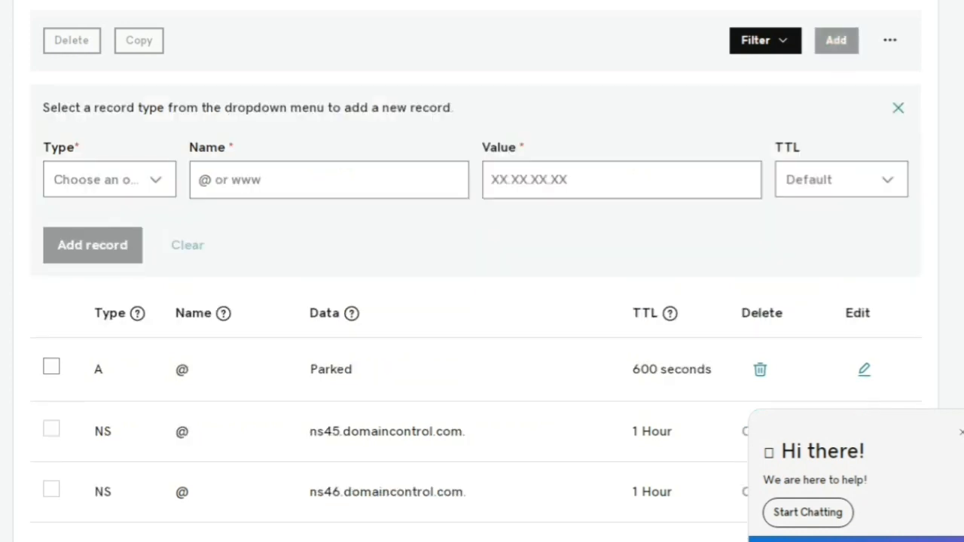
{"action": "left_click", "coordinate": [110, 180]}
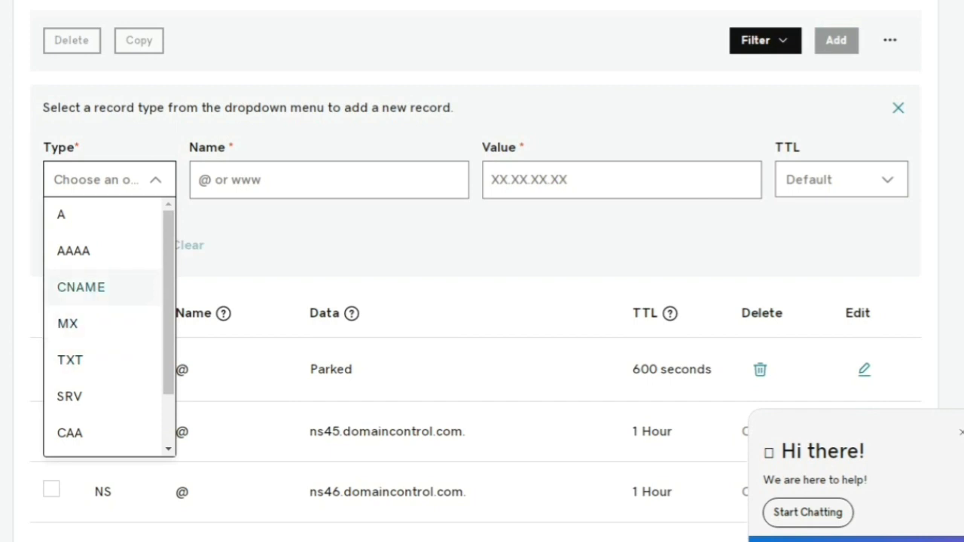
{"action": "left_click", "coordinate": [81, 287]}
{"action": "left_click", "coordinate": [329, 180]}
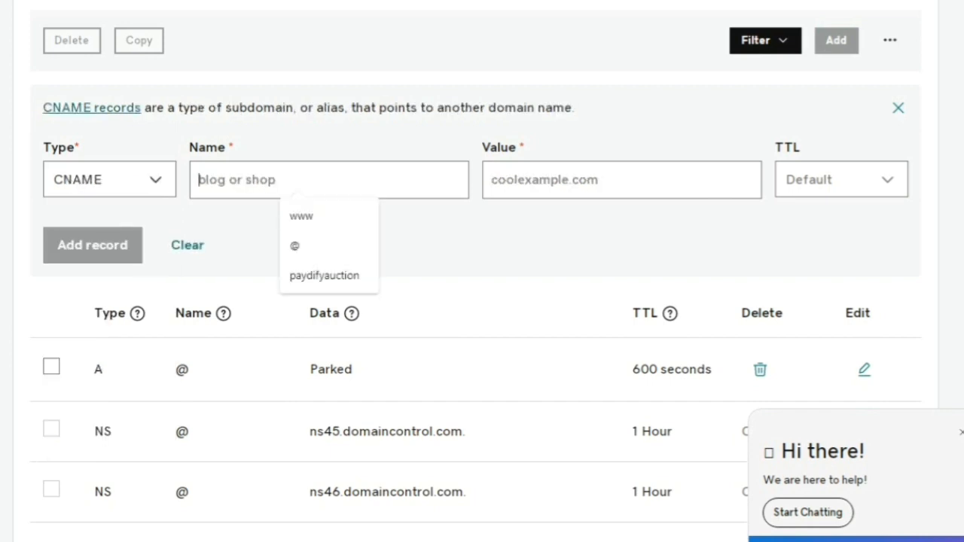
{"action": "left_click", "coordinate": [324, 215]}
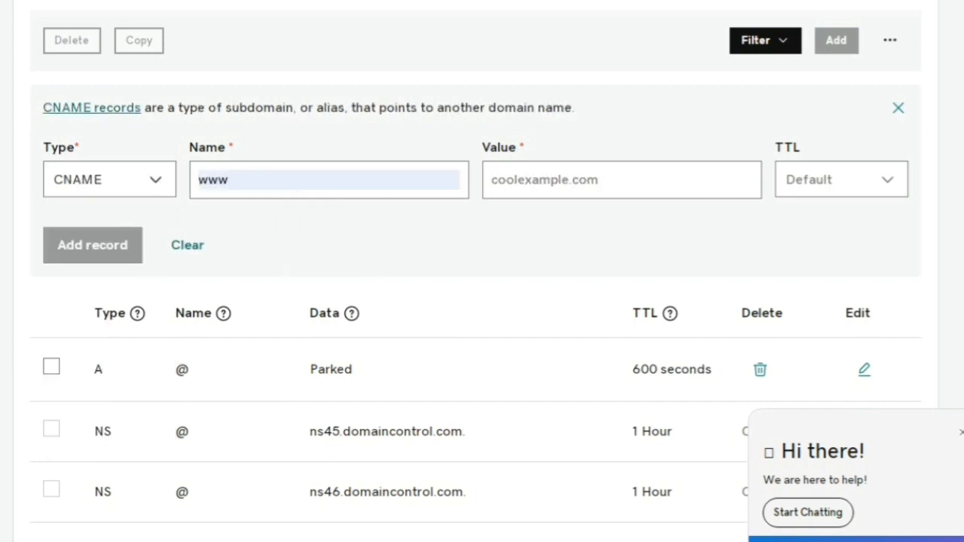
{"action": "left_click", "coordinate": [622, 180]}
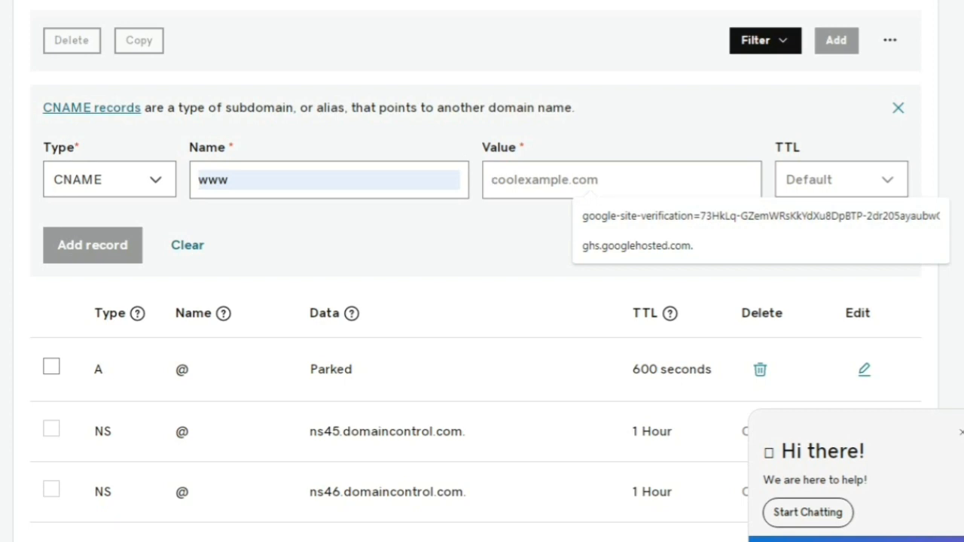
{"action": "left_click", "coordinate": [841, 179]}
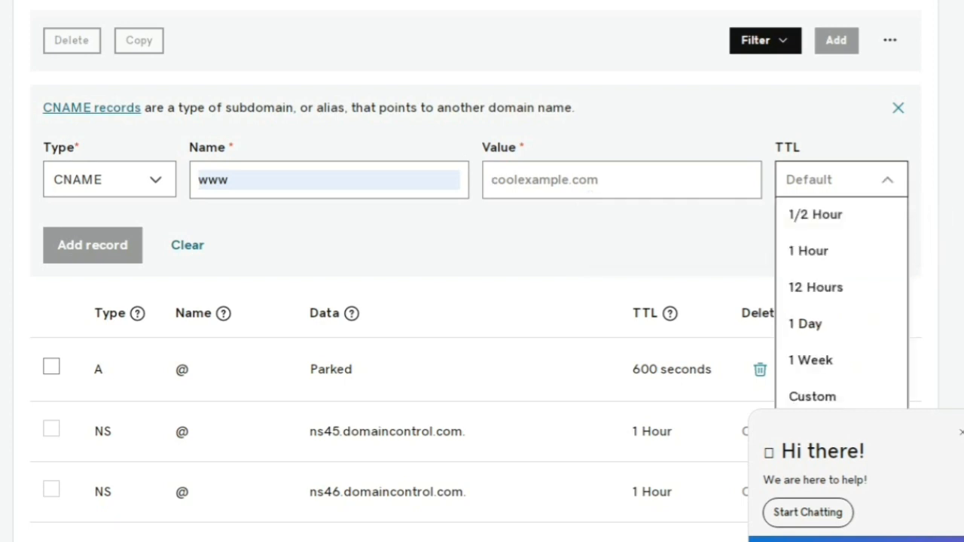
{"action": "key", "text": "Escape"}
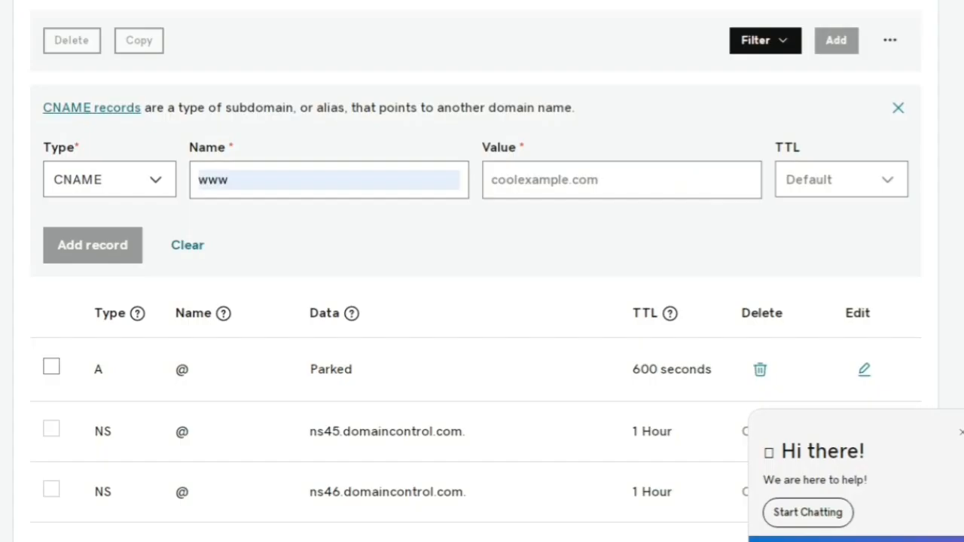
{"action": "left_click", "coordinate": [110, 179]}
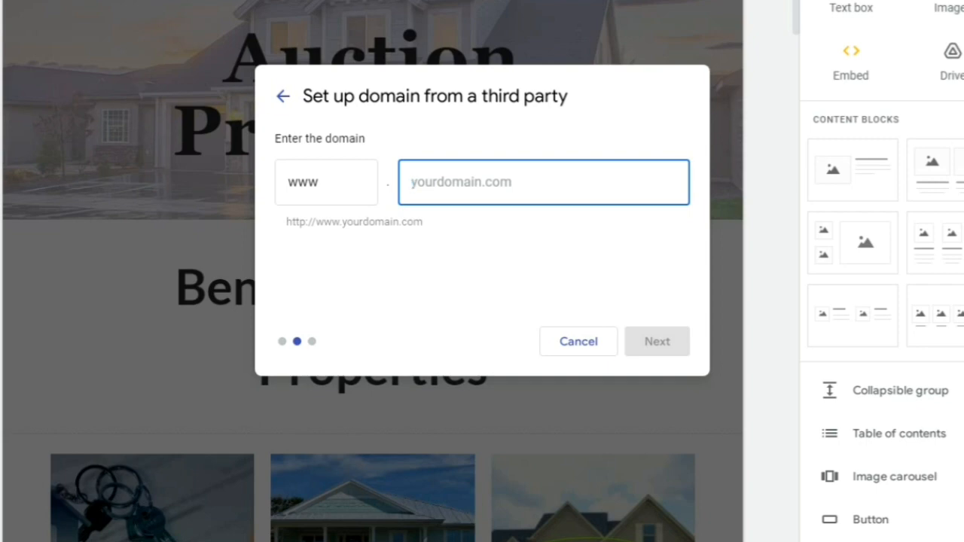
- Cancel the 'Set up domain from a third party' dialog, returning to Custom domains
{"action": "left_click", "coordinate": [579, 343]}
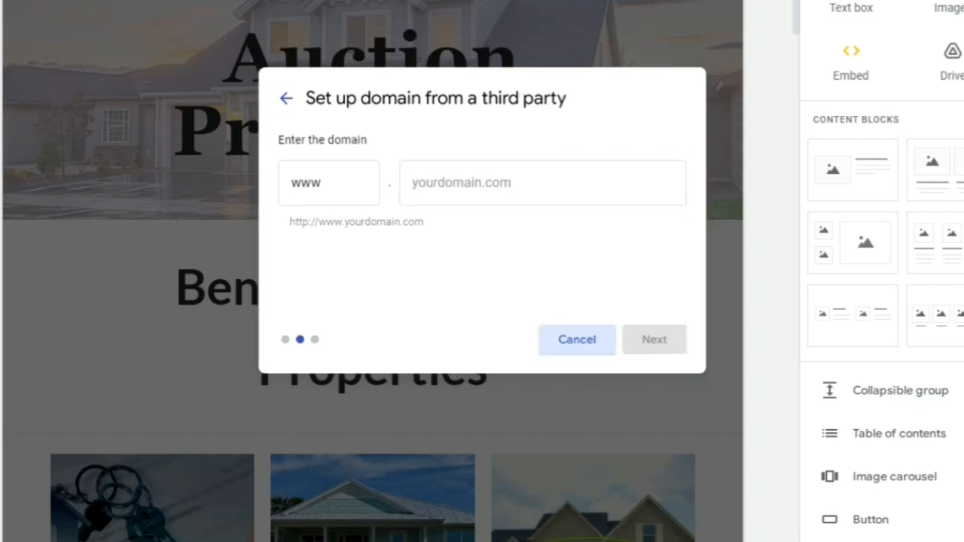